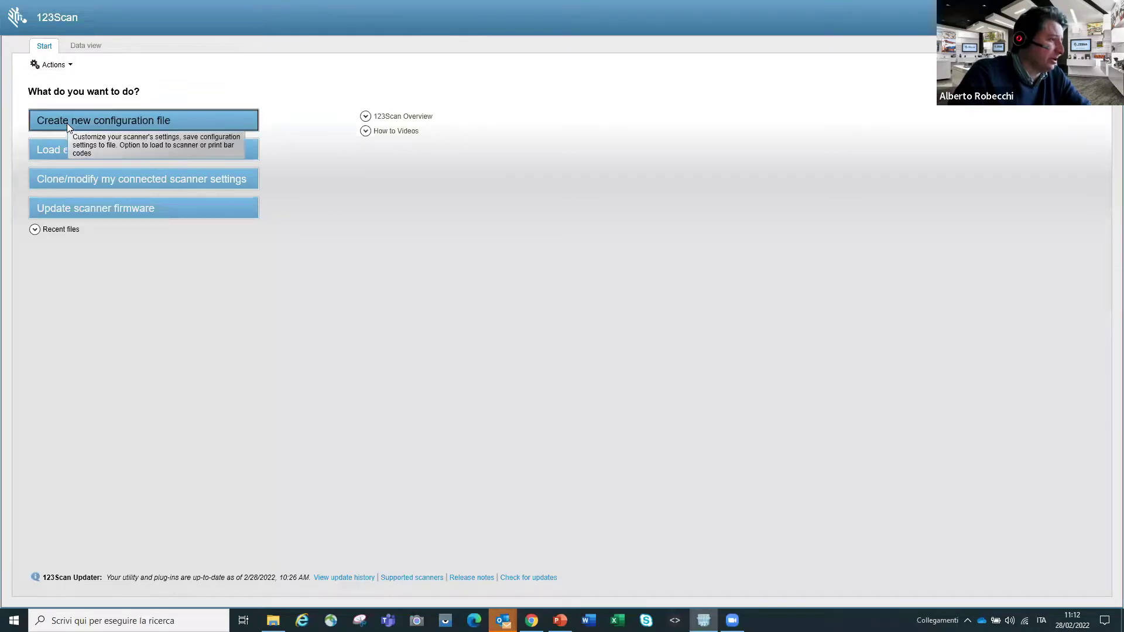
# Check the four connected USB scanners in Data view, then expand 123Scan Overview on the Start page
pyautogui.click(86, 47)
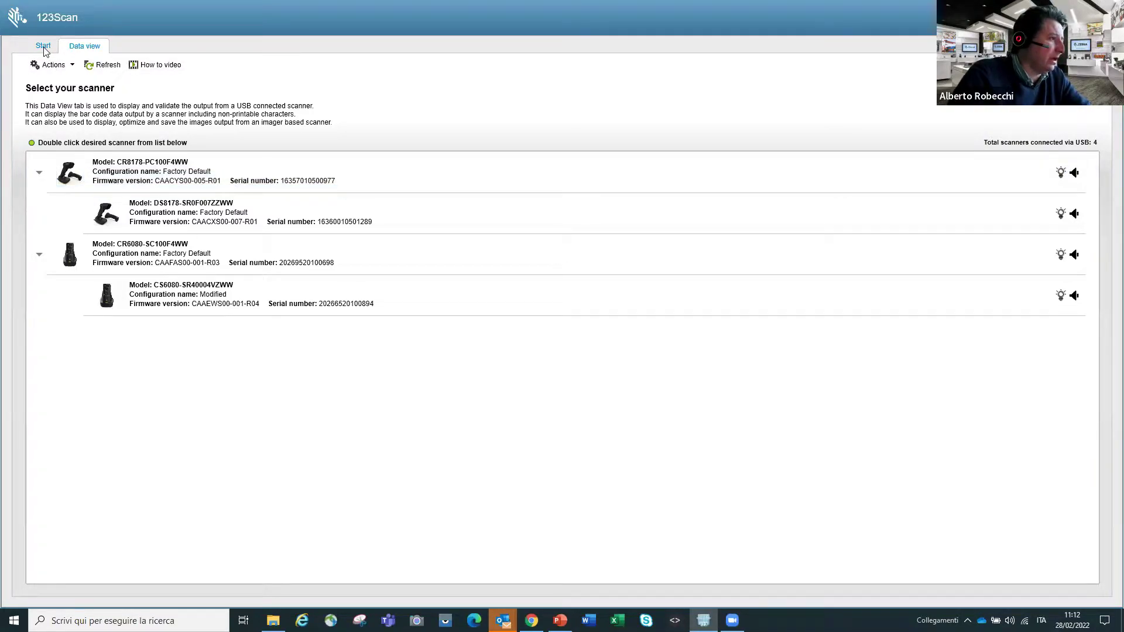
pyautogui.click(44, 49)
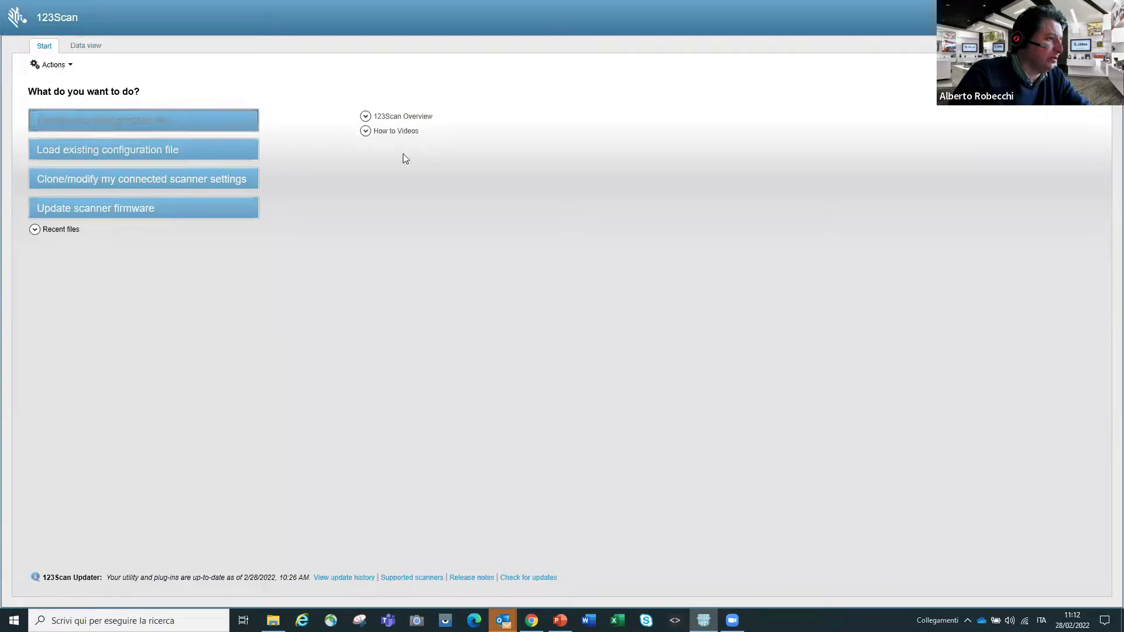
pyautogui.click(366, 118)
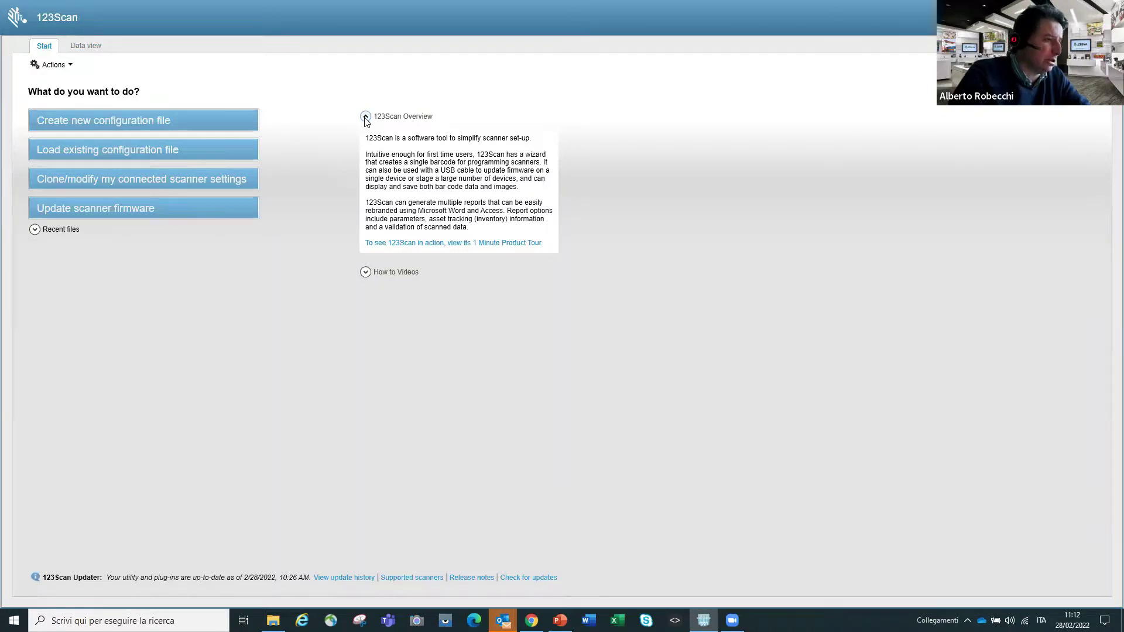
# Expand the How to Videos section to list the four video links
pyautogui.click(363, 272)
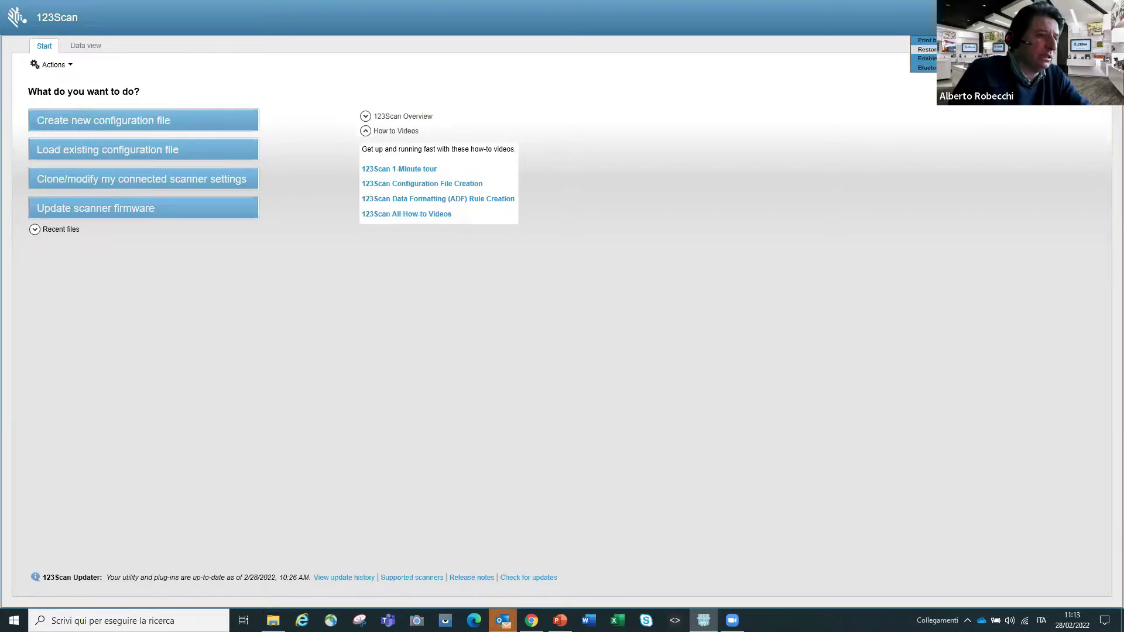
# Open the printable Set Default Barcode Options page from the Actions menu
pyautogui.click(925, 40)
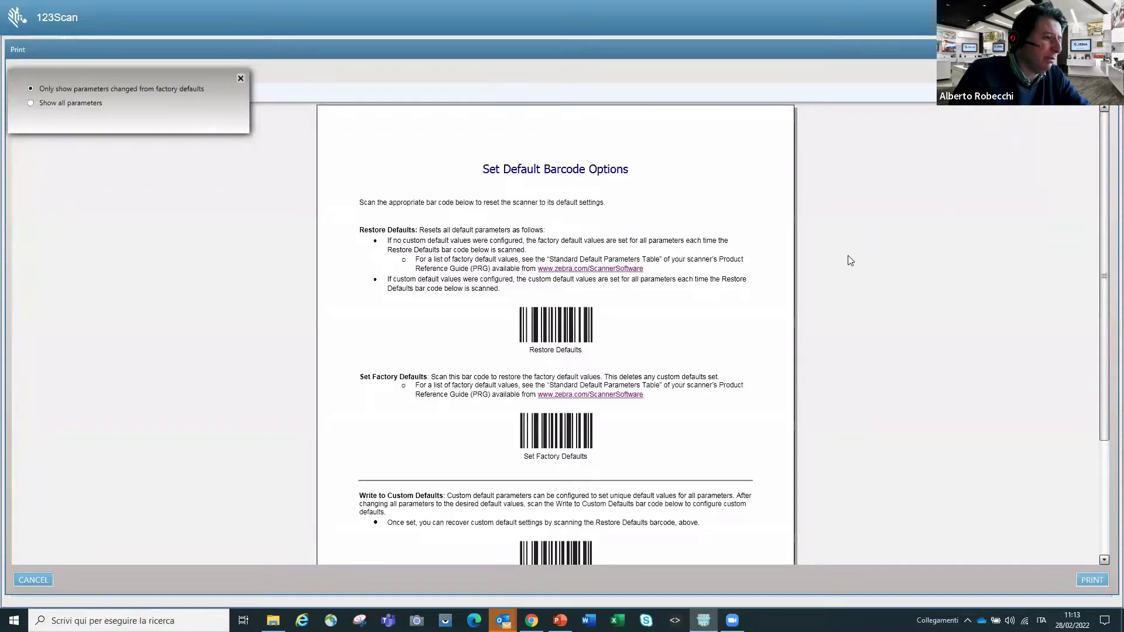
# Zoom into the default-barcodes preview and scroll to read the Restore, Factory and Custom Defaults barcodes
pyautogui.click(240, 78)
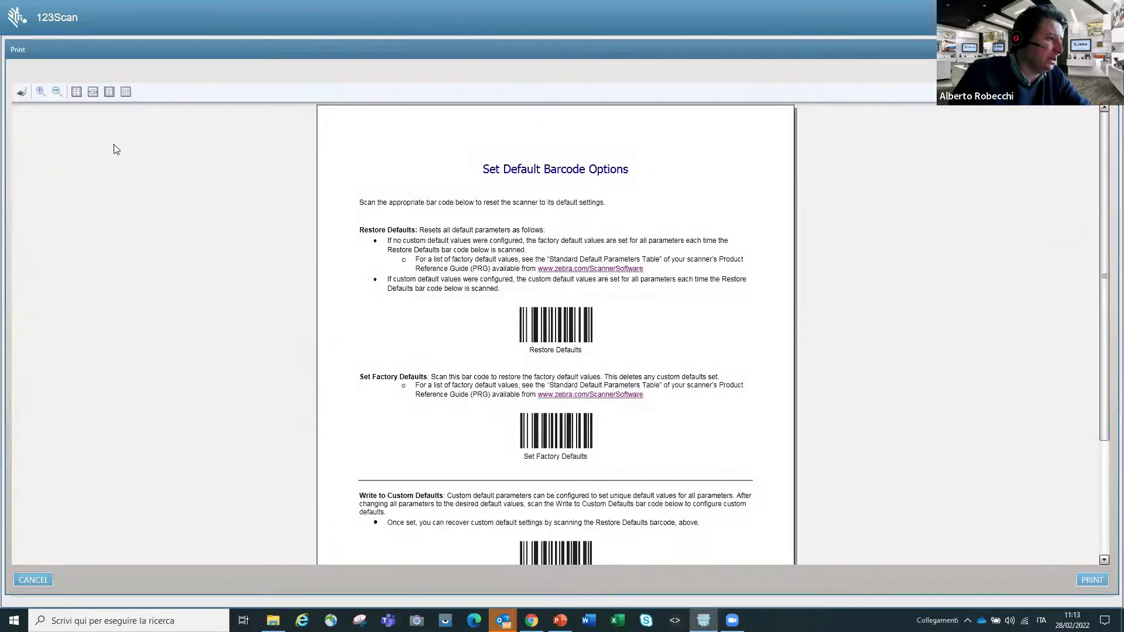
pyautogui.click(39, 92)
pyautogui.scroll(-5, 649, 205)
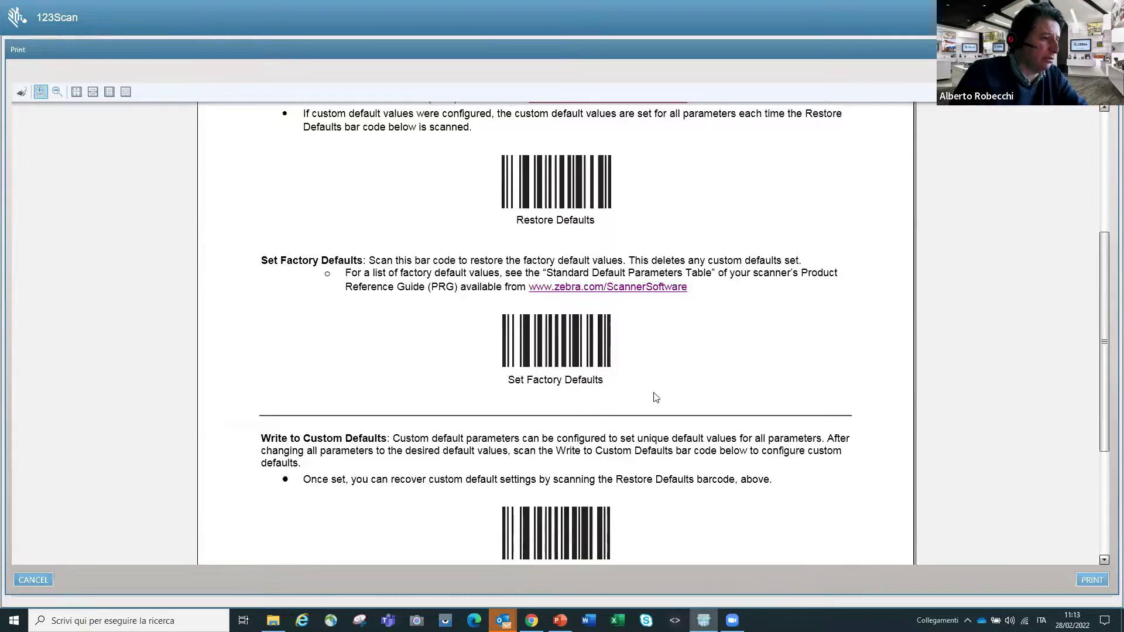
pyautogui.scroll(-2, 667, 367)
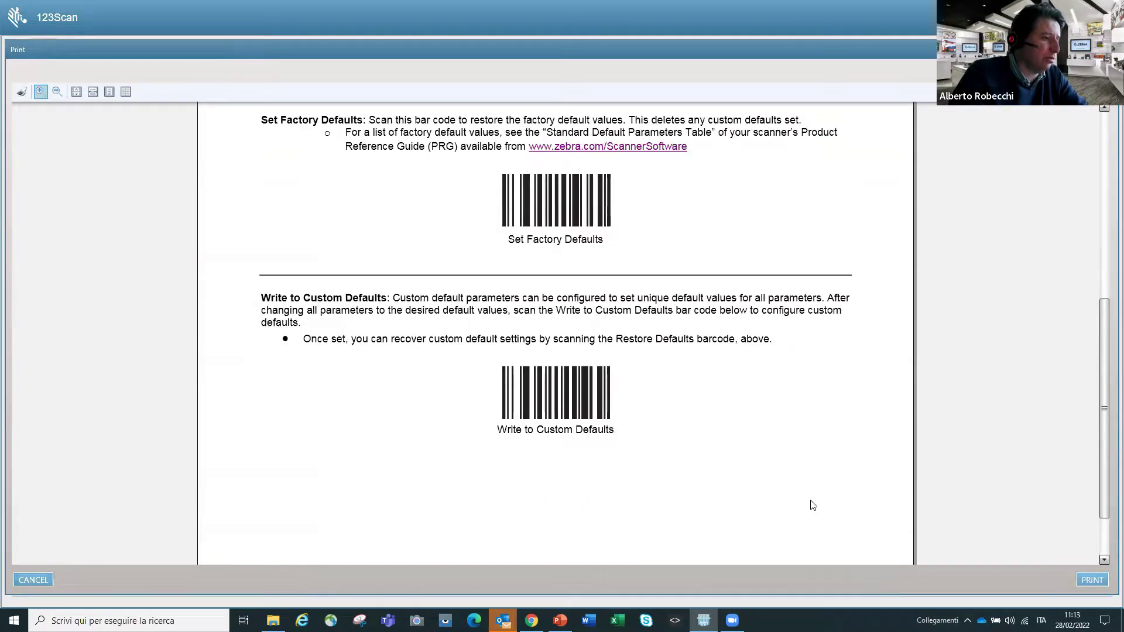
pyautogui.scroll(2, 711, 438)
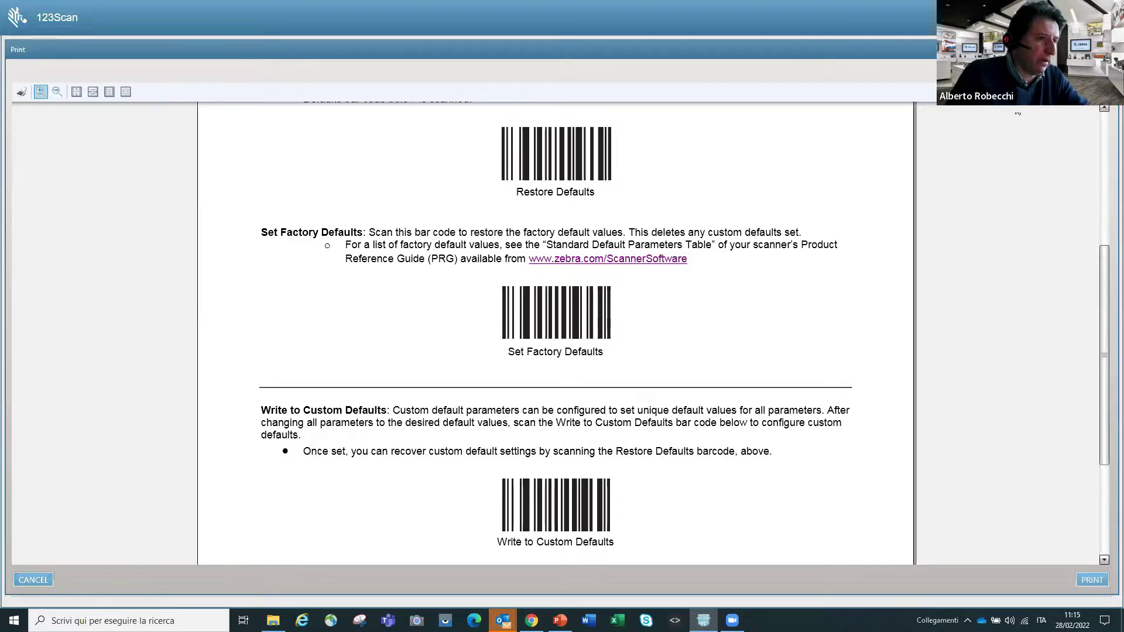
# Close the default-barcodes page and open the Bluetooth Serial Port Profile (Central) pairing barcode
pyautogui.click(1111, 49)
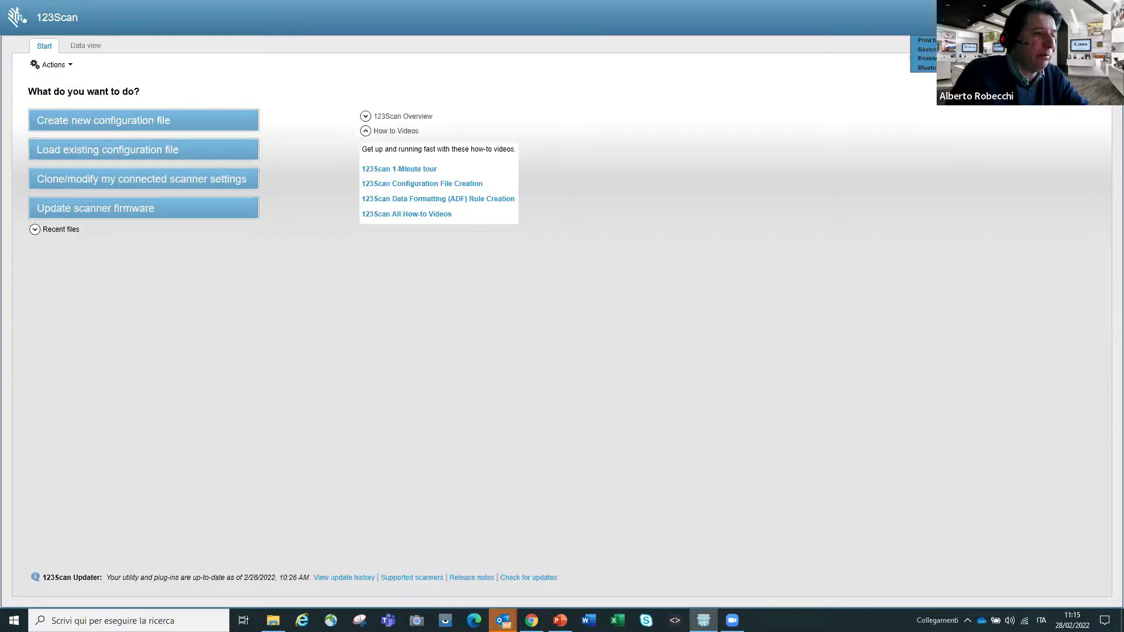
pyautogui.moveTo(928, 67)
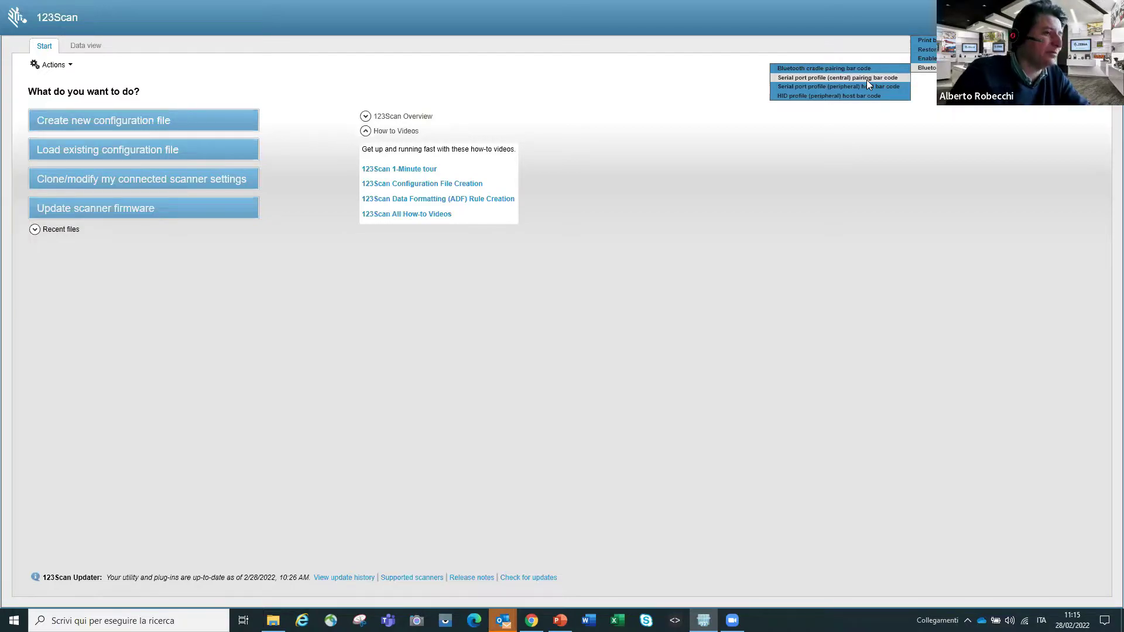
pyautogui.click(852, 79)
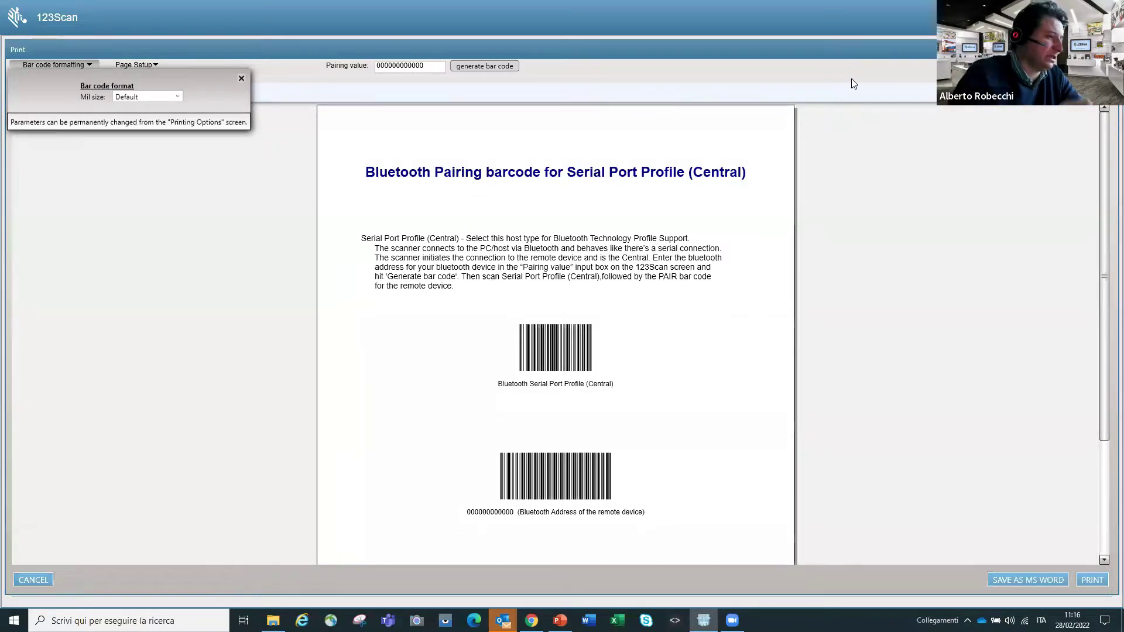
pyautogui.moveTo(428, 66); pyautogui.dragTo(375, 69)
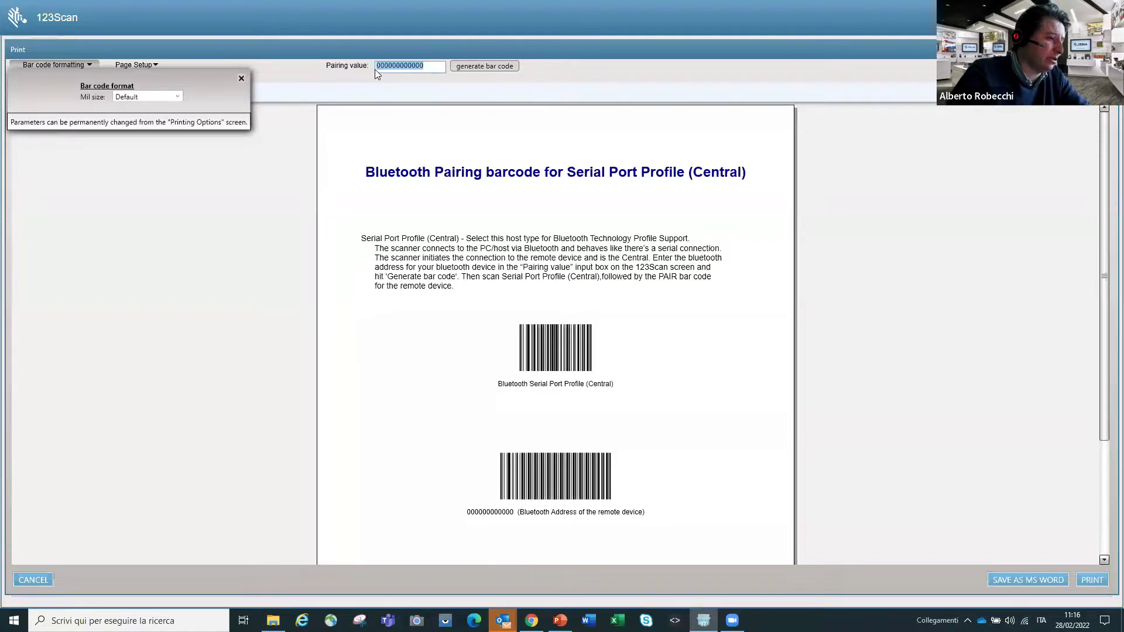
pyautogui.click(604, 374)
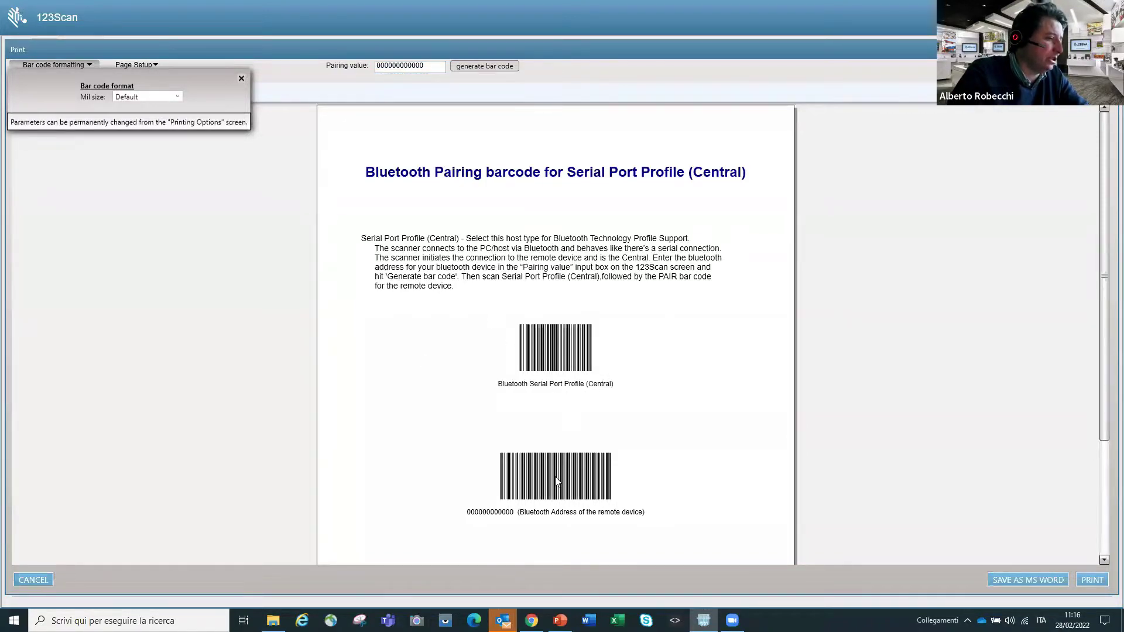
pyautogui.click(424, 65)
pyautogui.press('BackSpace')
pyautogui.press('BackSpace')
pyautogui.press('BackSpace')
pyautogui.press('BackSpace')
pyautogui.press('BackSpace')
pyautogui.press('BackSpace')
pyautogui.press('BackSpace')
pyautogui.press('BackSpace')
pyautogui.press('BackSpace')
pyautogui.press('BackSpace')
pyautogui.press('BackSpace')
pyautogui.press('BackSpace')
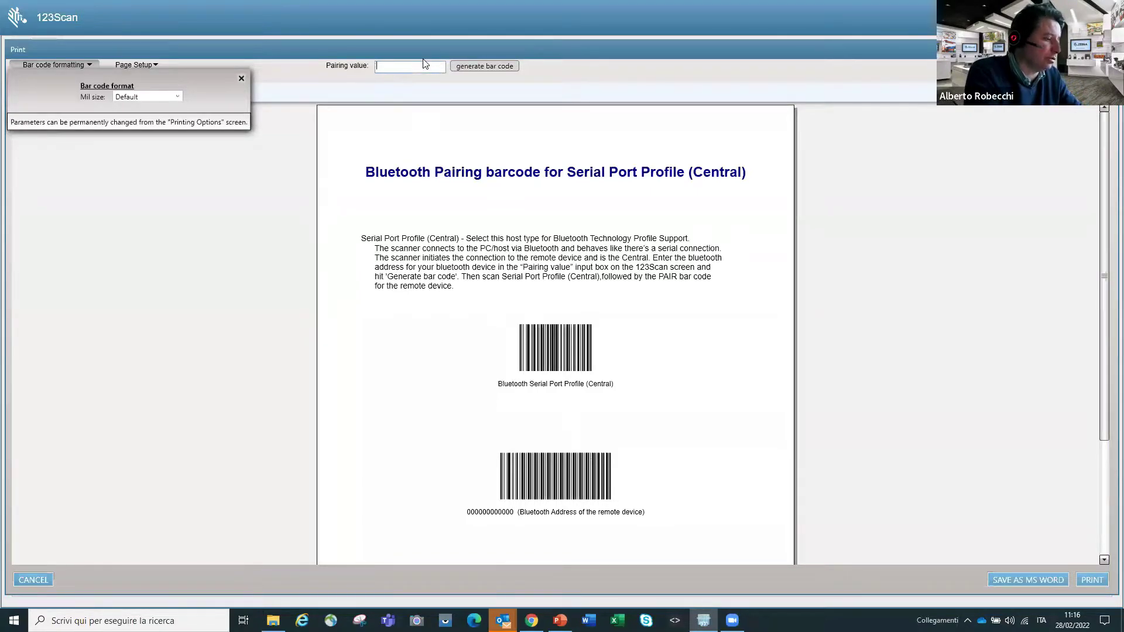
pyautogui.write('34')
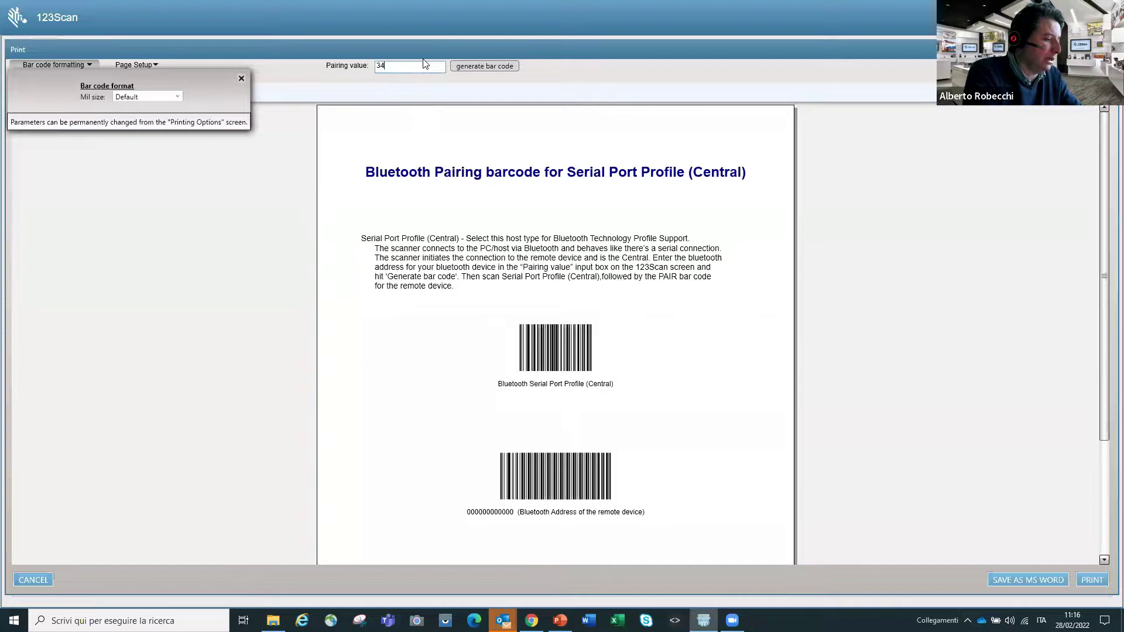
pyautogui.write('334455666')
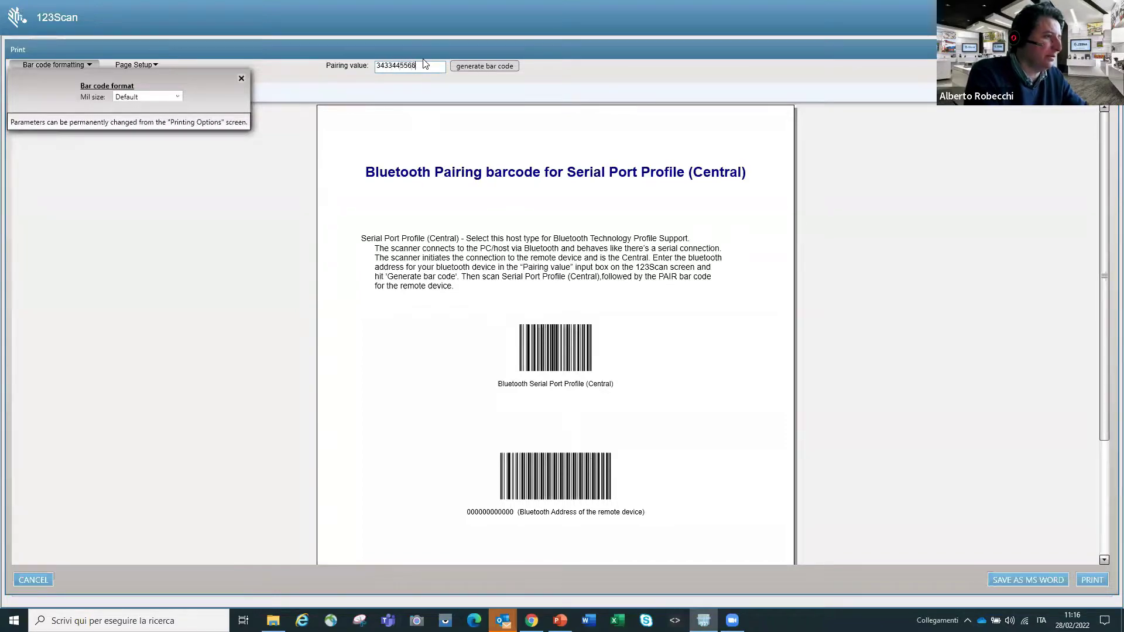
pyautogui.click(466, 68)
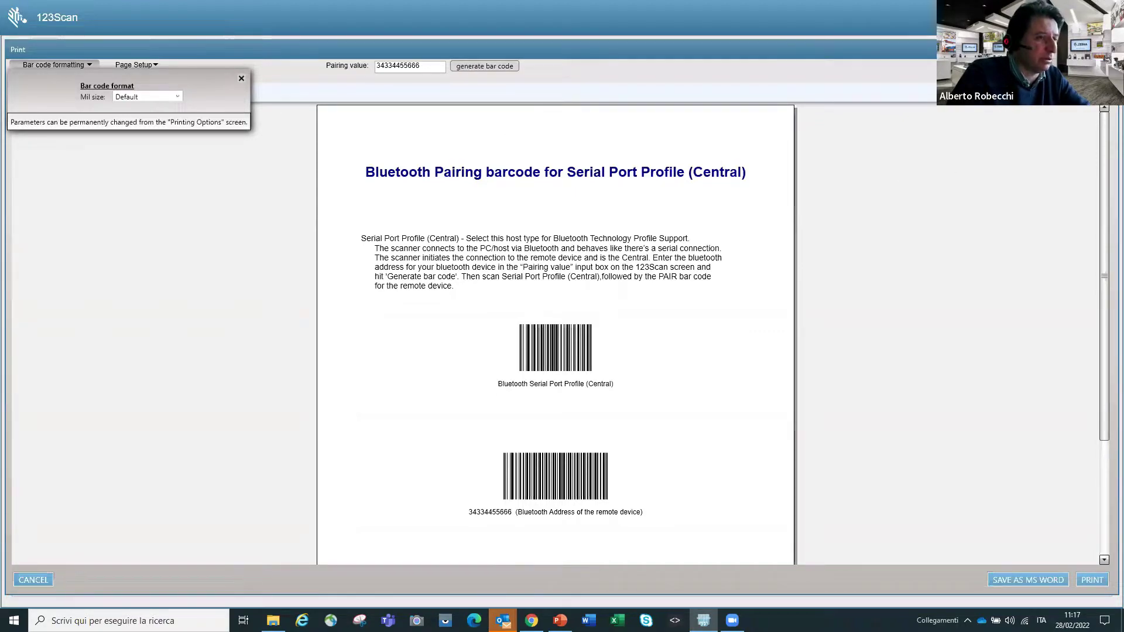
pyautogui.press('Escape')
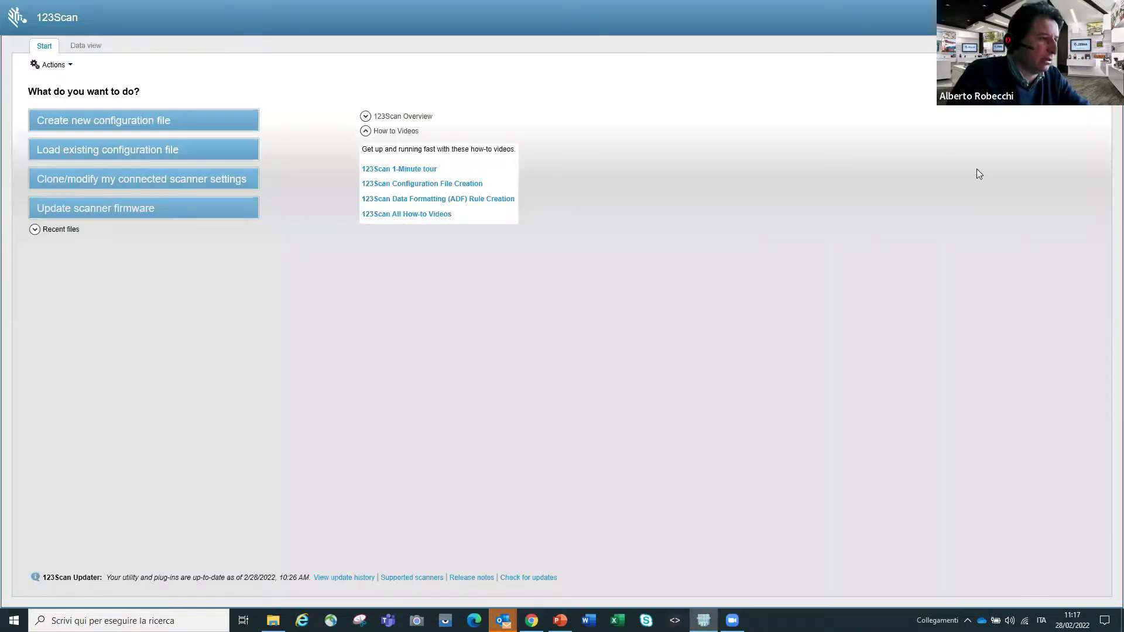
# Dismiss the Actions menu and User preferences window, then open the Data Formatting Library
pyautogui.click(972, 20)
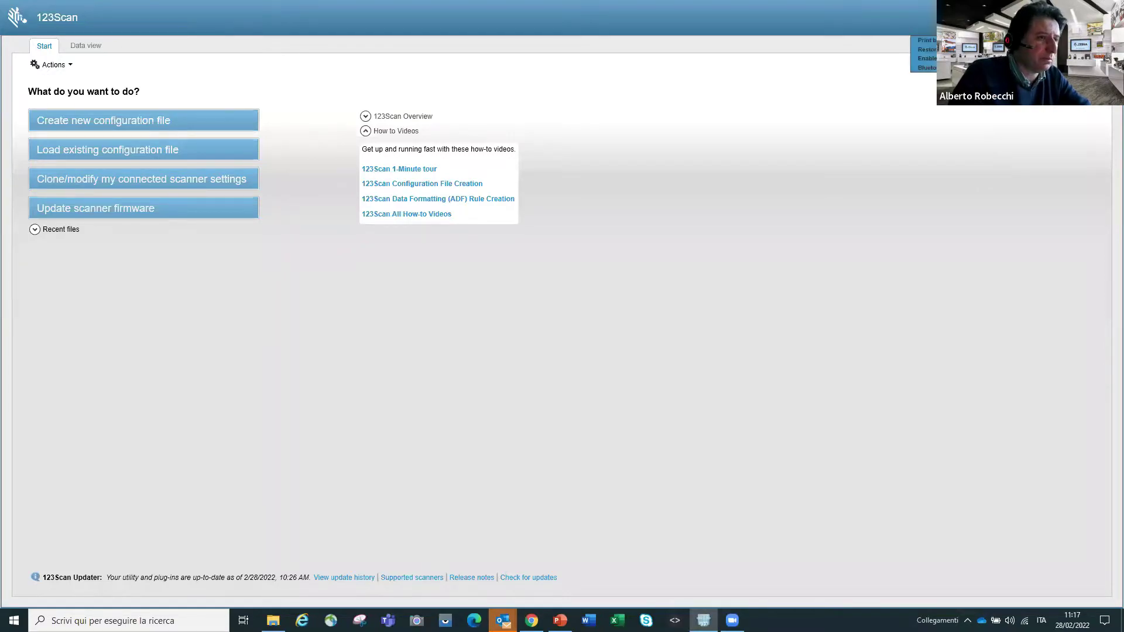
pyautogui.press('Escape')
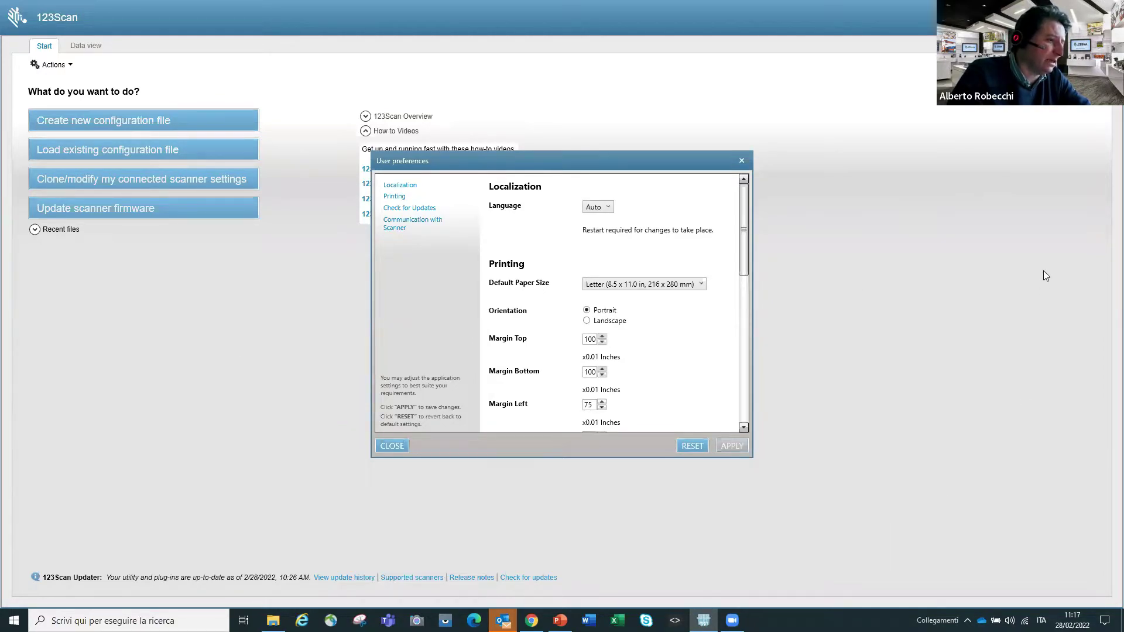
pyautogui.click(742, 162)
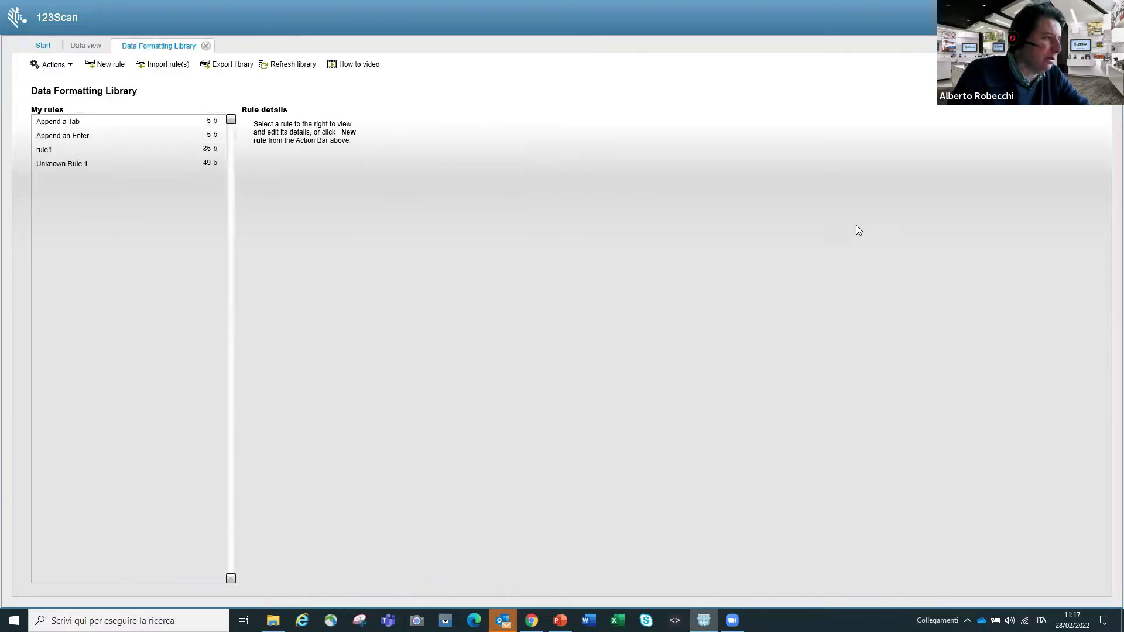
# View details of Append a Tab, Append an Enter, rule1, and Unknown Rule 1 in turn
pyautogui.click(59, 122)
pyautogui.click(56, 136)
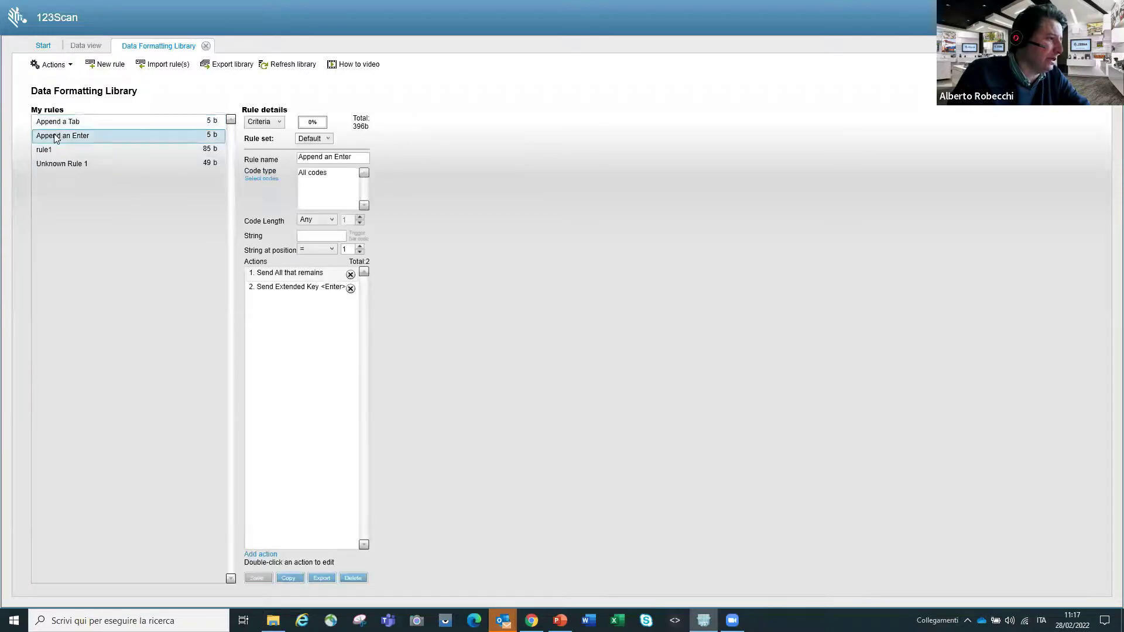
pyautogui.click(55, 150)
pyautogui.click(53, 165)
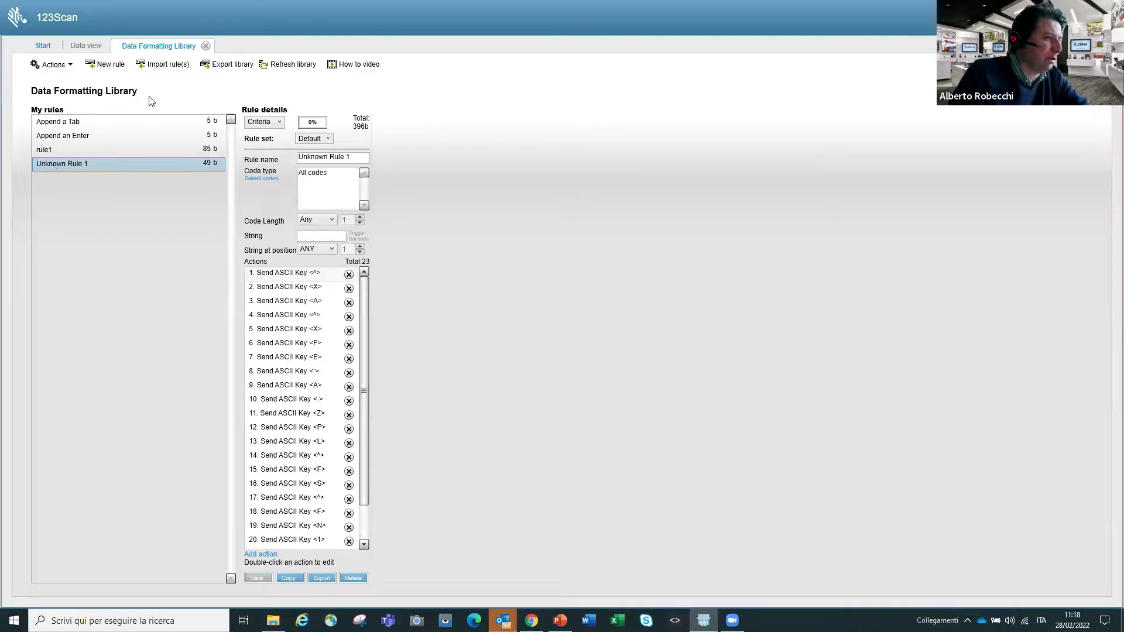
# Close the Data Formatting Library tab and dismiss the Actions dropdown on the Start page
pyautogui.click(206, 46)
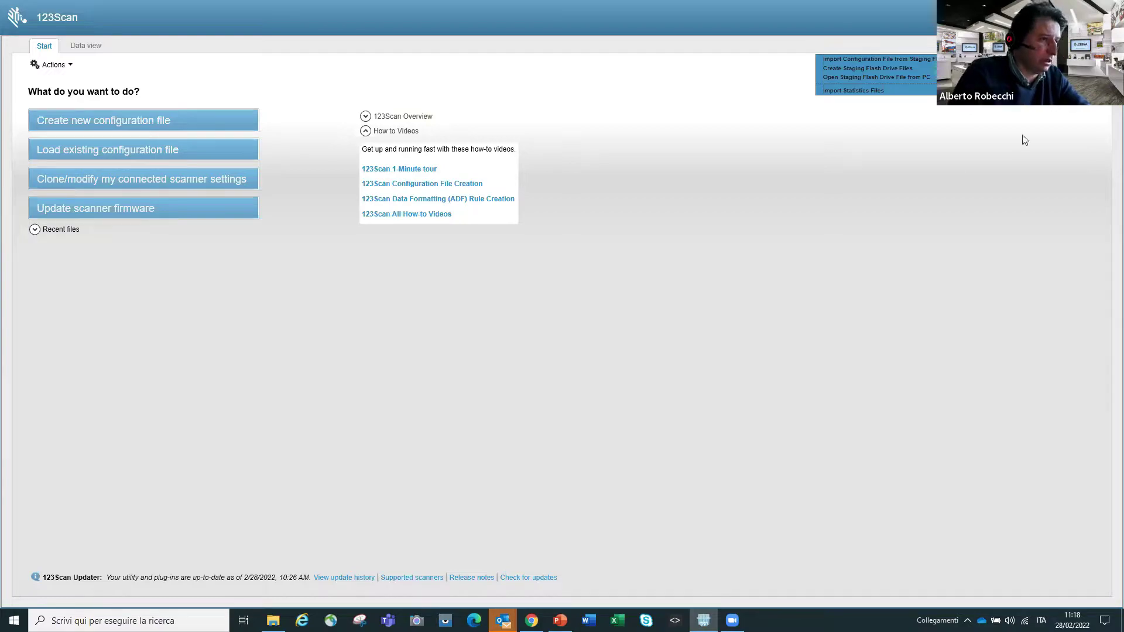
pyautogui.click(932, 178)
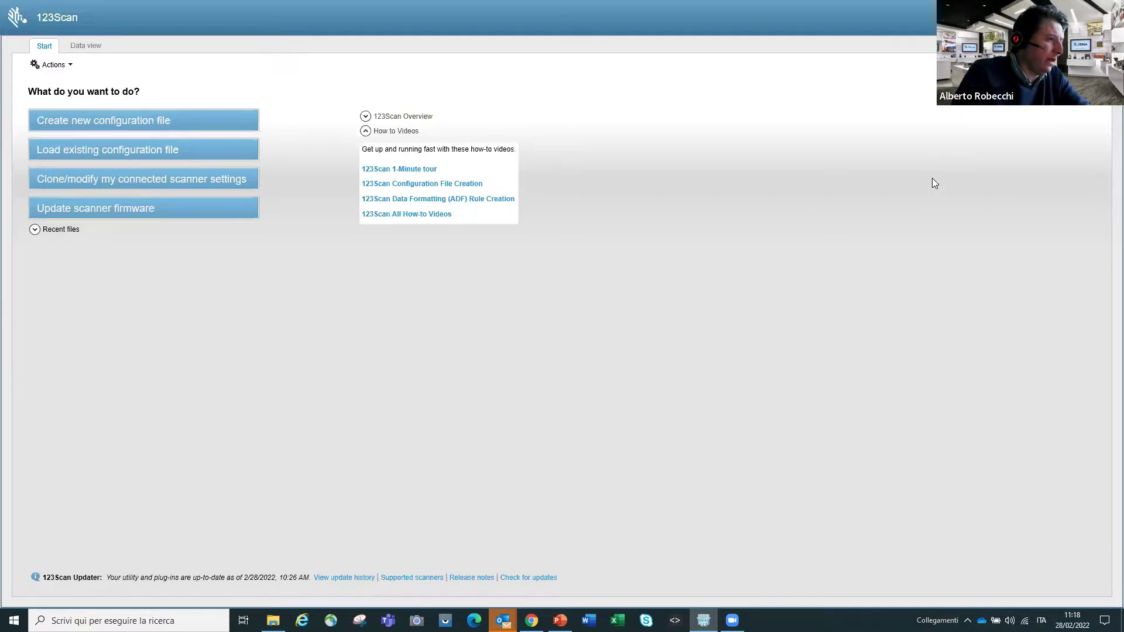
# Create a new configuration file, opening the Untitled1 tab
pyautogui.click(112, 120)
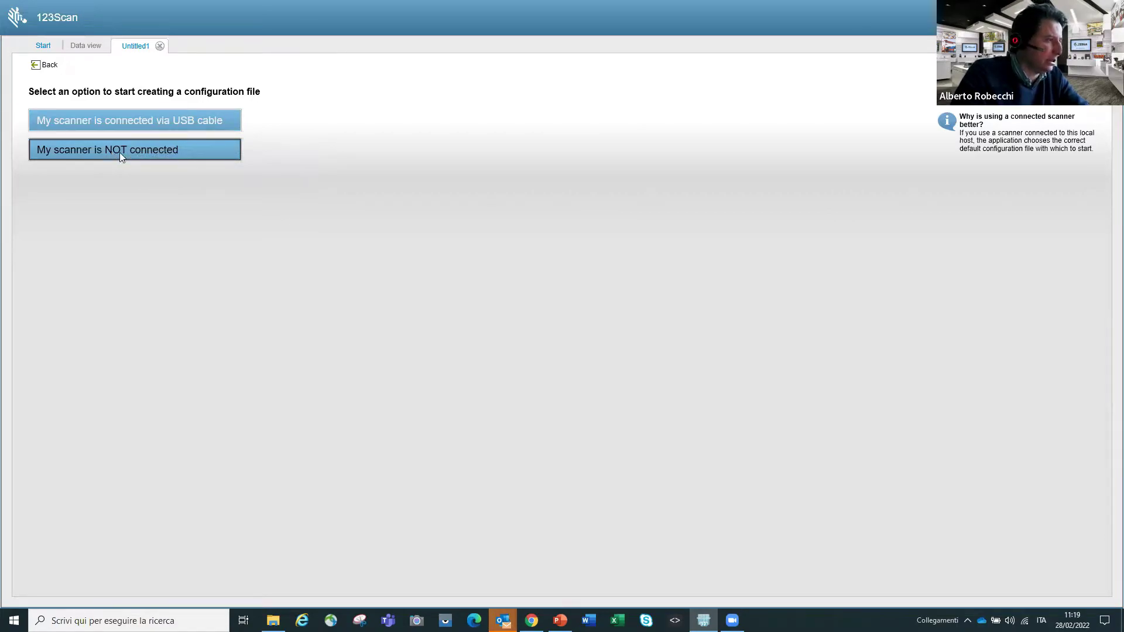
# Choose USB cable connection and the DS8178 Release 038 plug-in for Untitled1
pyautogui.click(120, 120)
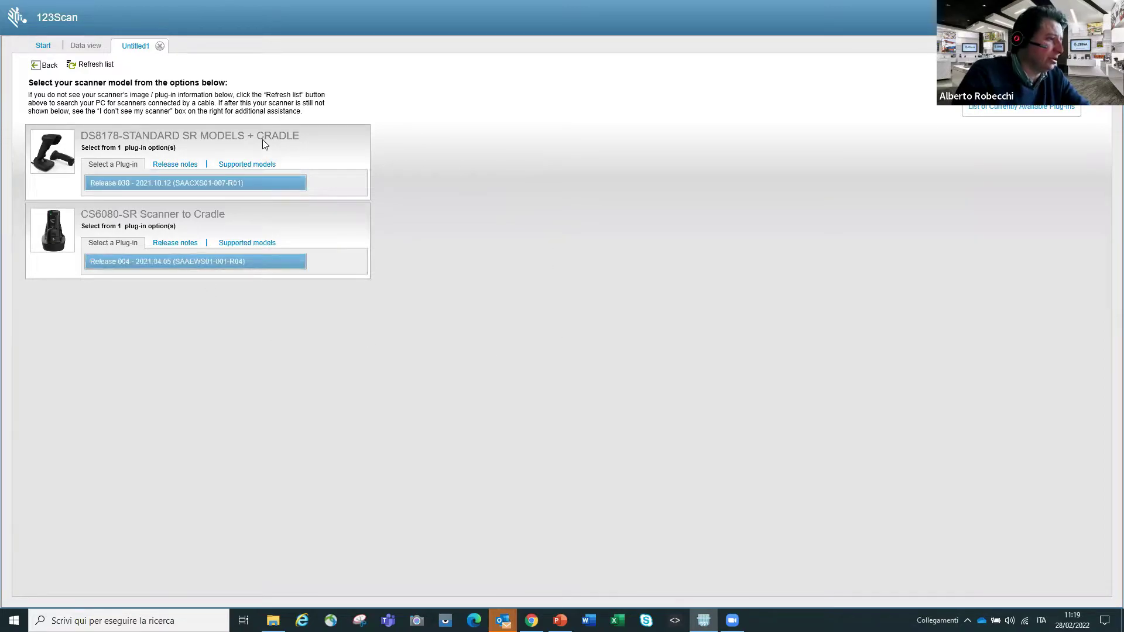
pyautogui.click(193, 183)
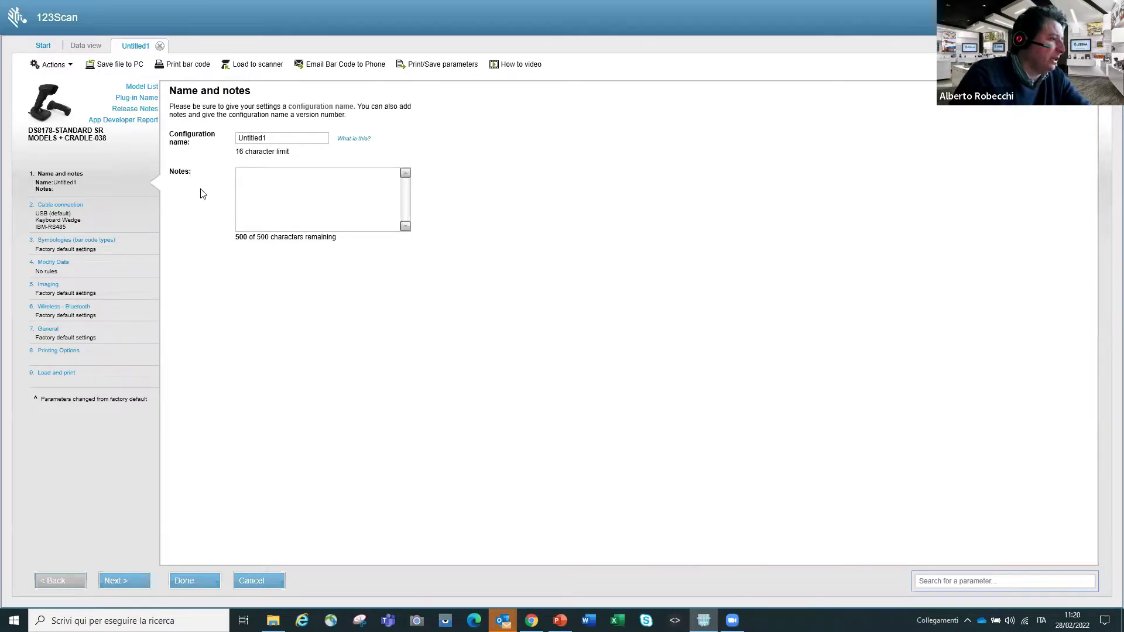
# Show the Cable connection step with its USB, Keyboard Wedge and IBM-RS485 tabs
pyautogui.click(53, 205)
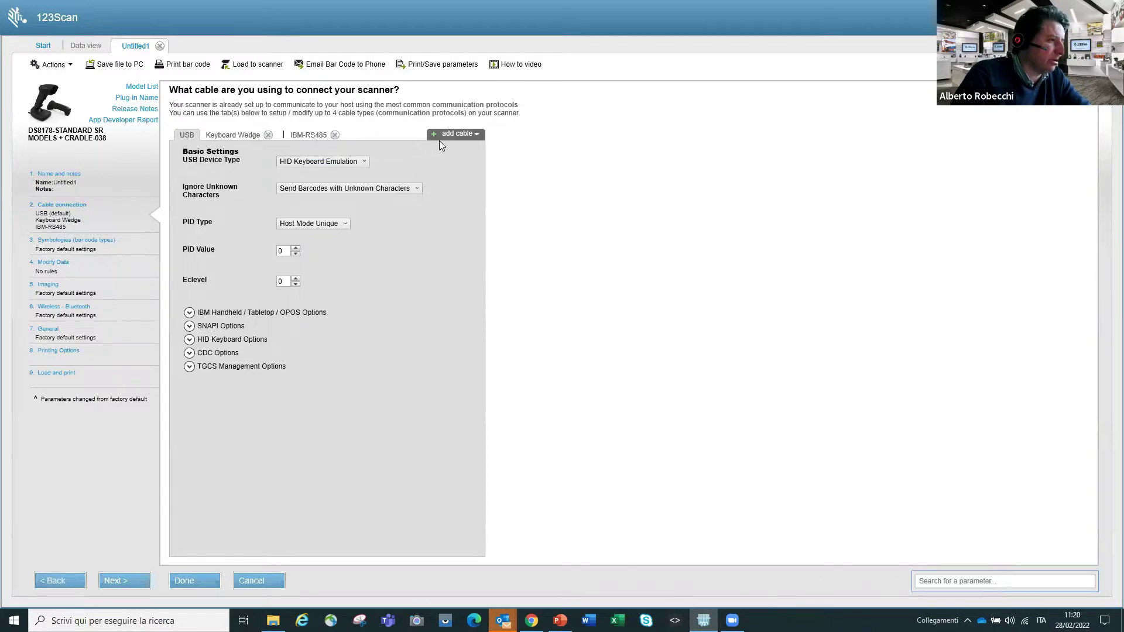
# Review the addable cable types, then expand IBM Handheld / Tabletop / OPOS Options on the USB tab
pyautogui.click(457, 134)
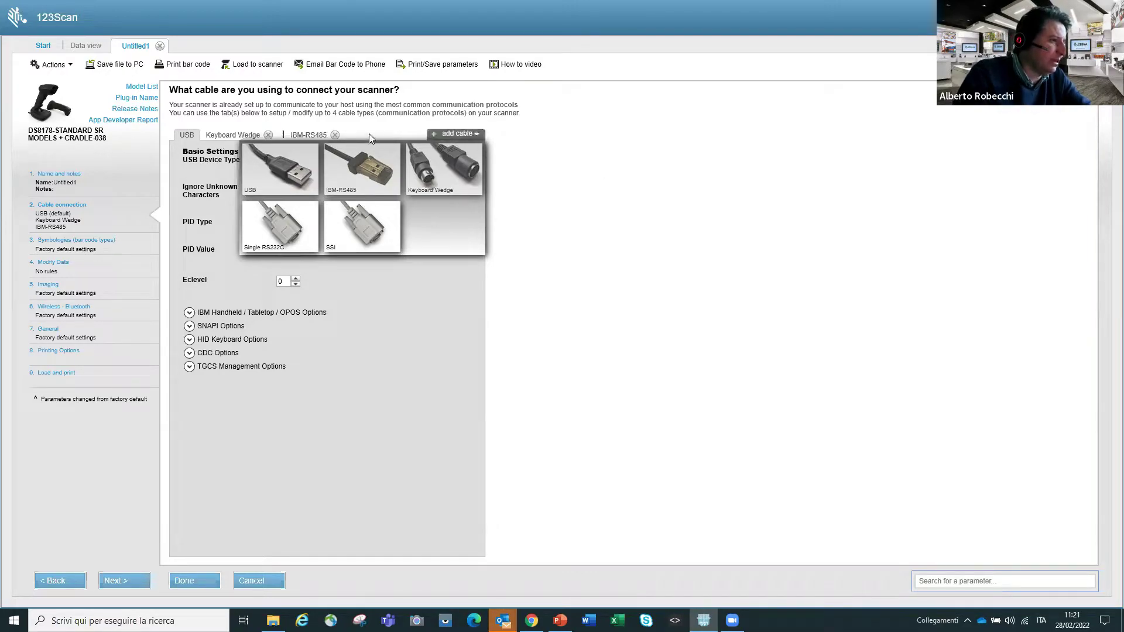
pyautogui.click(380, 316)
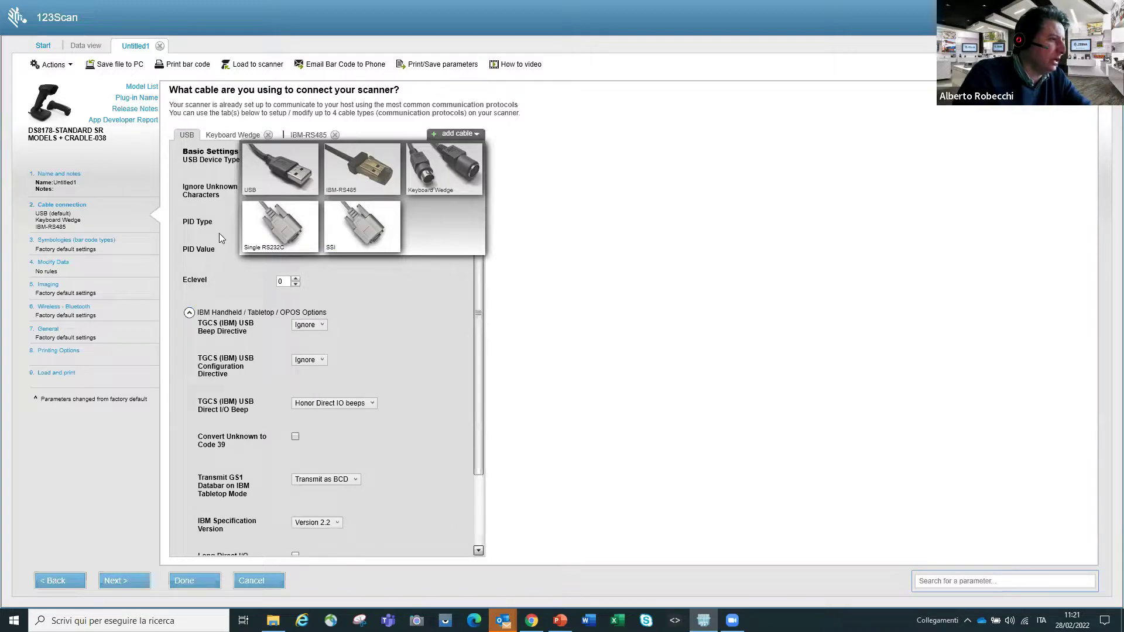
pyautogui.click(434, 132)
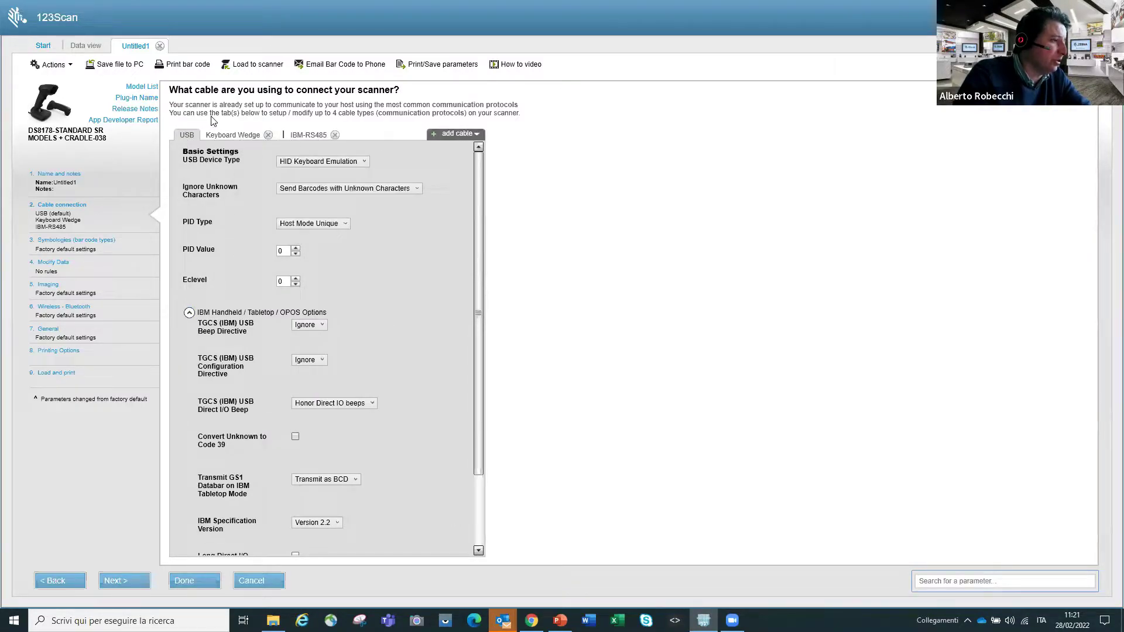
# Keep USB Device Type as HID Keyboard Emulation and collapse the IBM Handheld / Tabletop / OPOS Options group
pyautogui.click(343, 163)
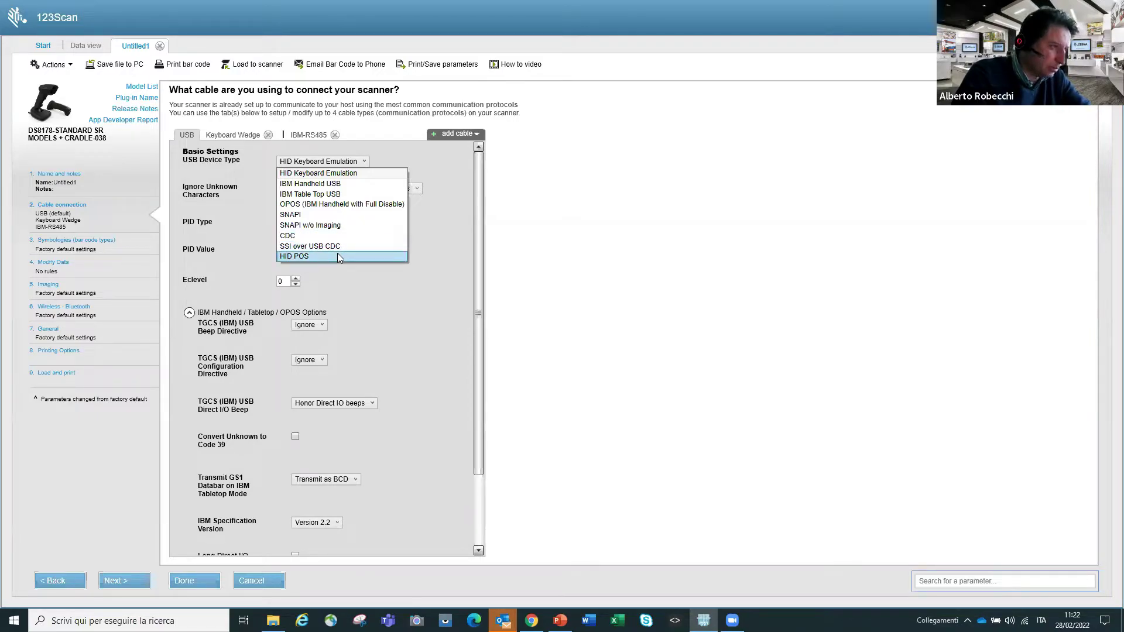
pyautogui.click(326, 174)
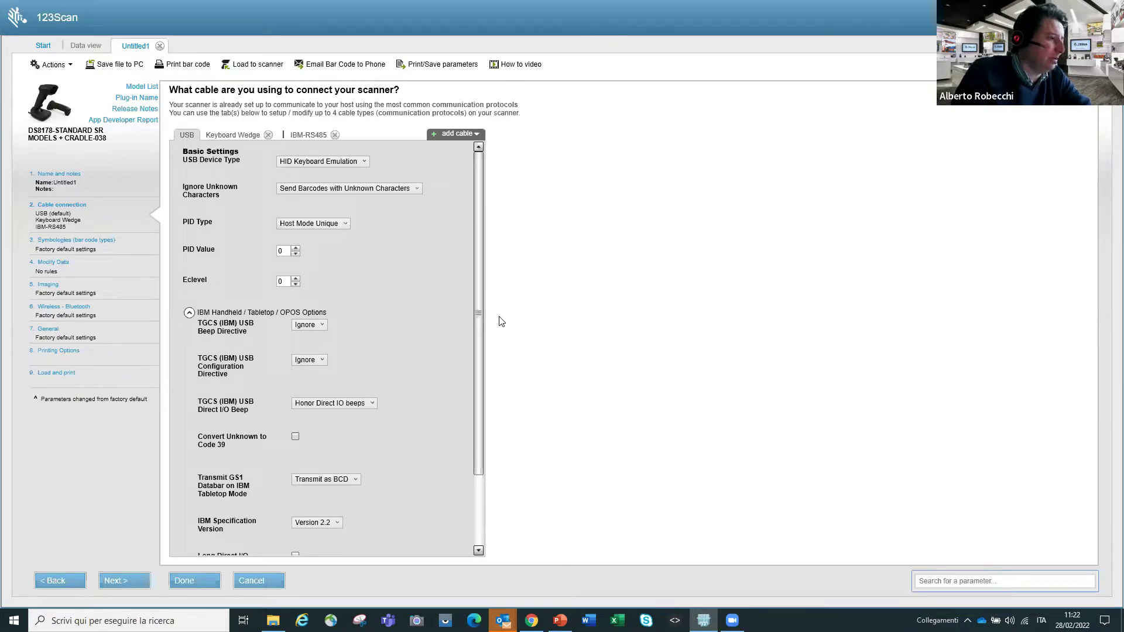
pyautogui.moveTo(478, 314); pyautogui.dragTo(480, 290)
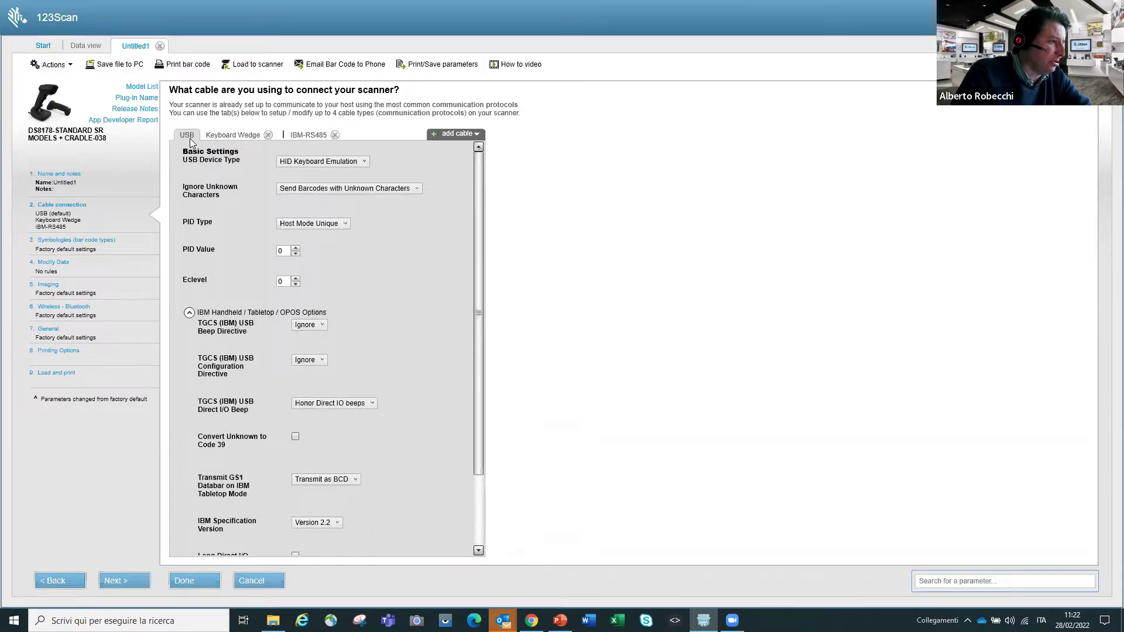
pyautogui.click(189, 313)
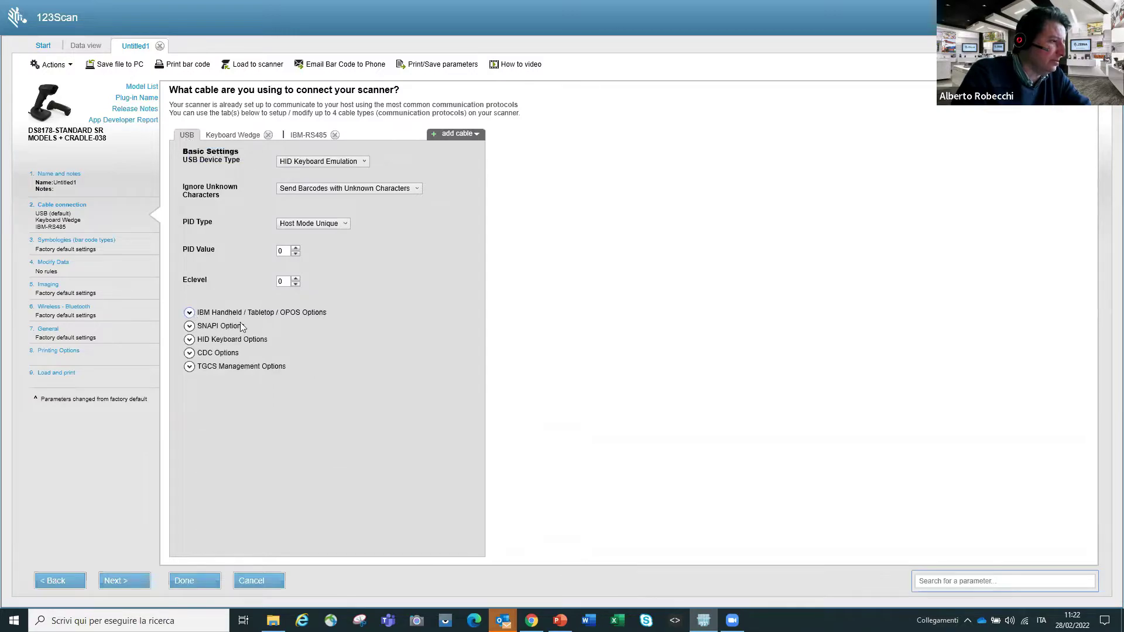
pyautogui.click(189, 339)
pyautogui.scroll(-4, 459, 356)
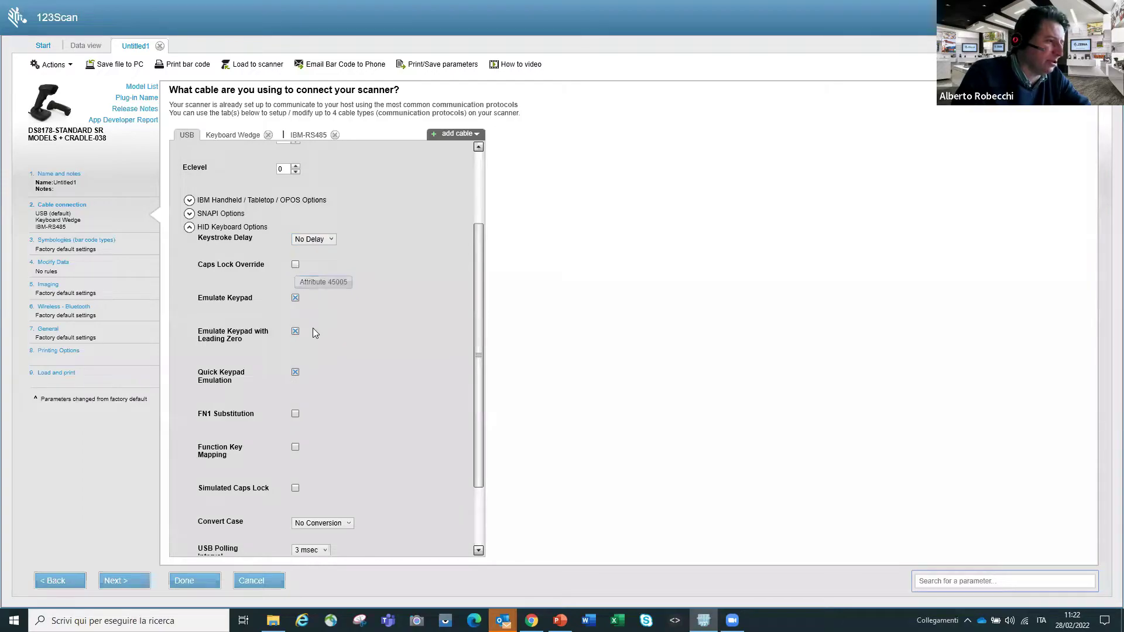
pyautogui.scroll(-1, 333, 415)
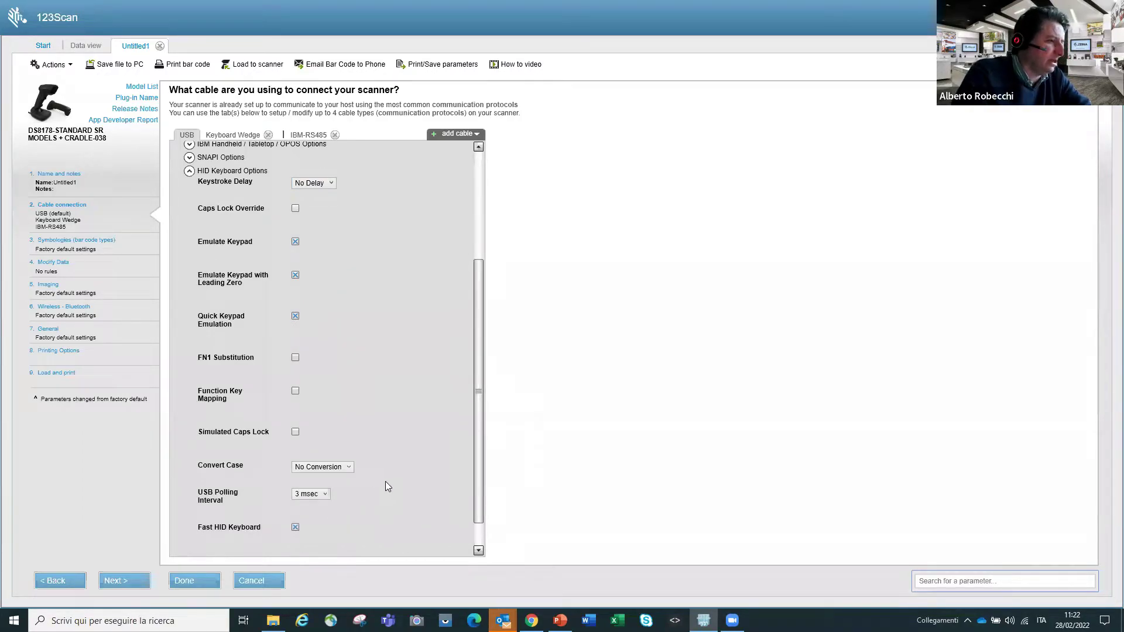
pyautogui.scroll(1, 389, 481)
pyautogui.scroll(-1, 390, 481)
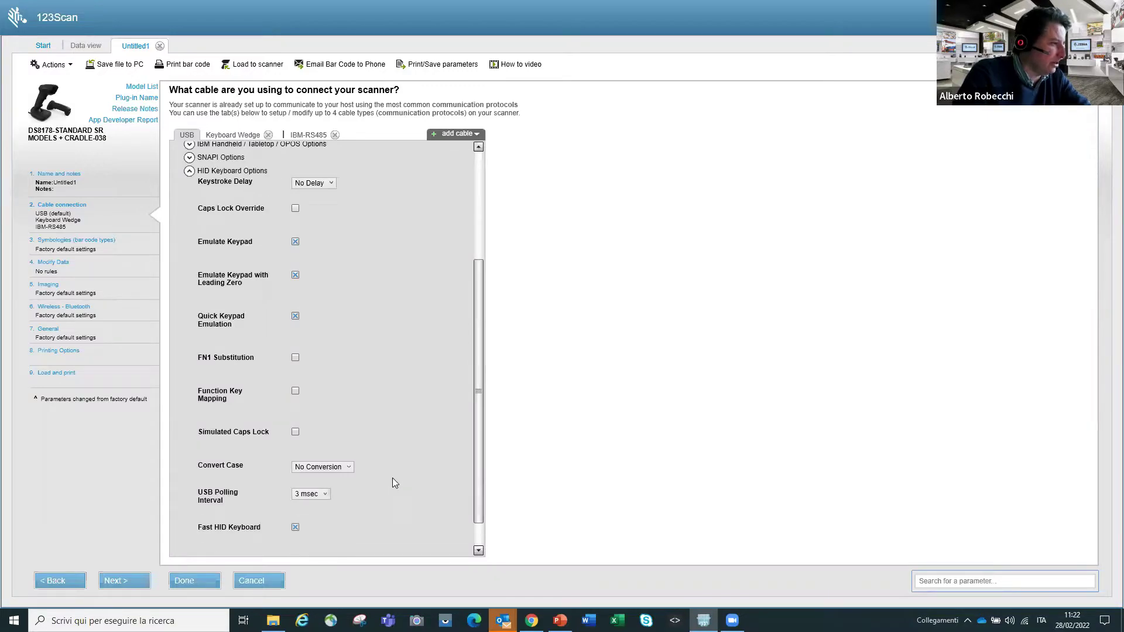
pyautogui.scroll(3, 392, 478)
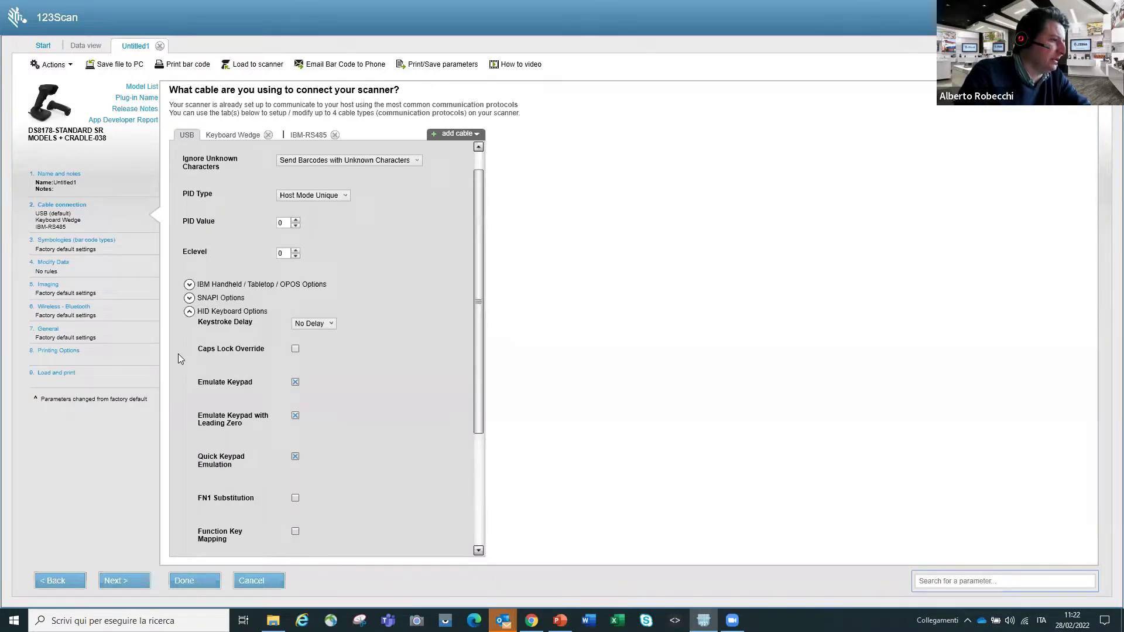
pyautogui.click(189, 312)
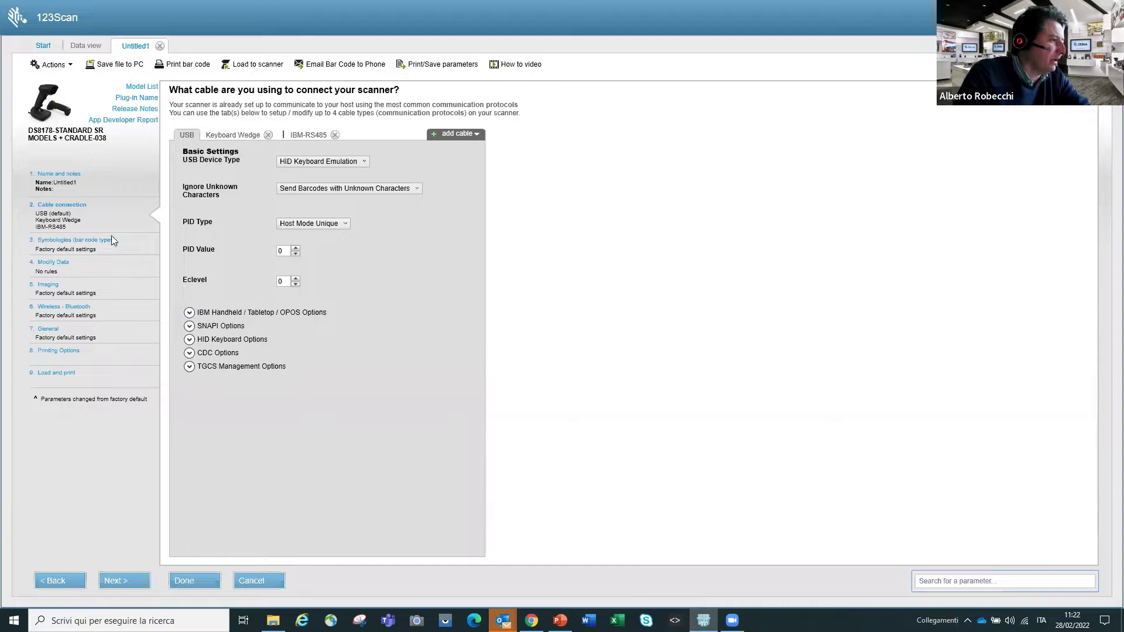
# Go to the Symbologies step and display the Other 2D Symbologies settings
pyautogui.click(76, 237)
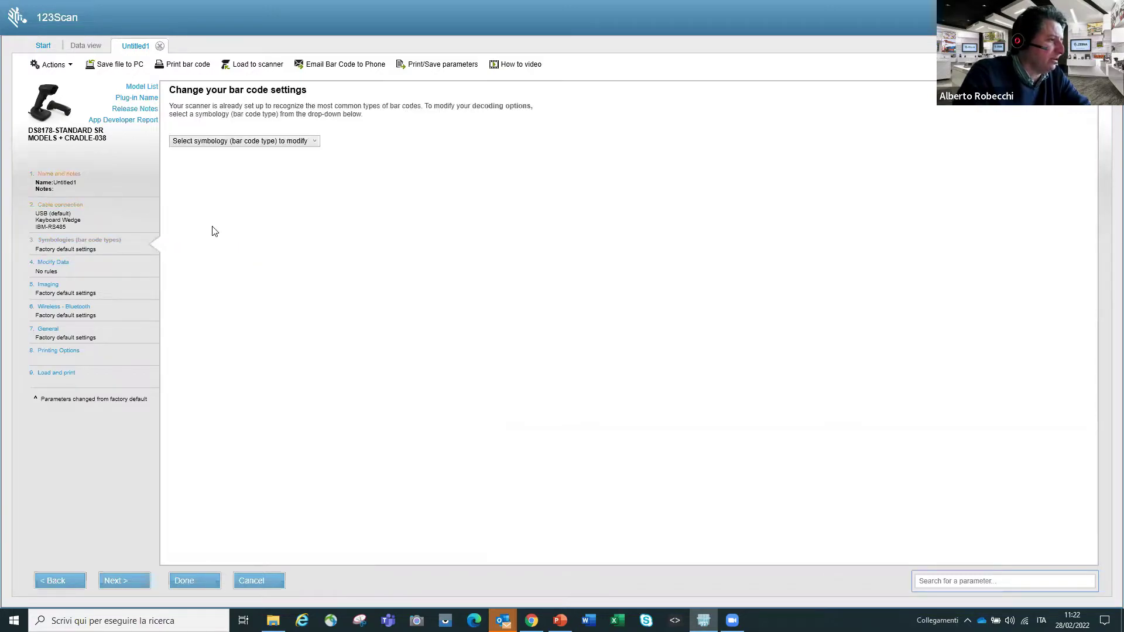
pyautogui.click(294, 143)
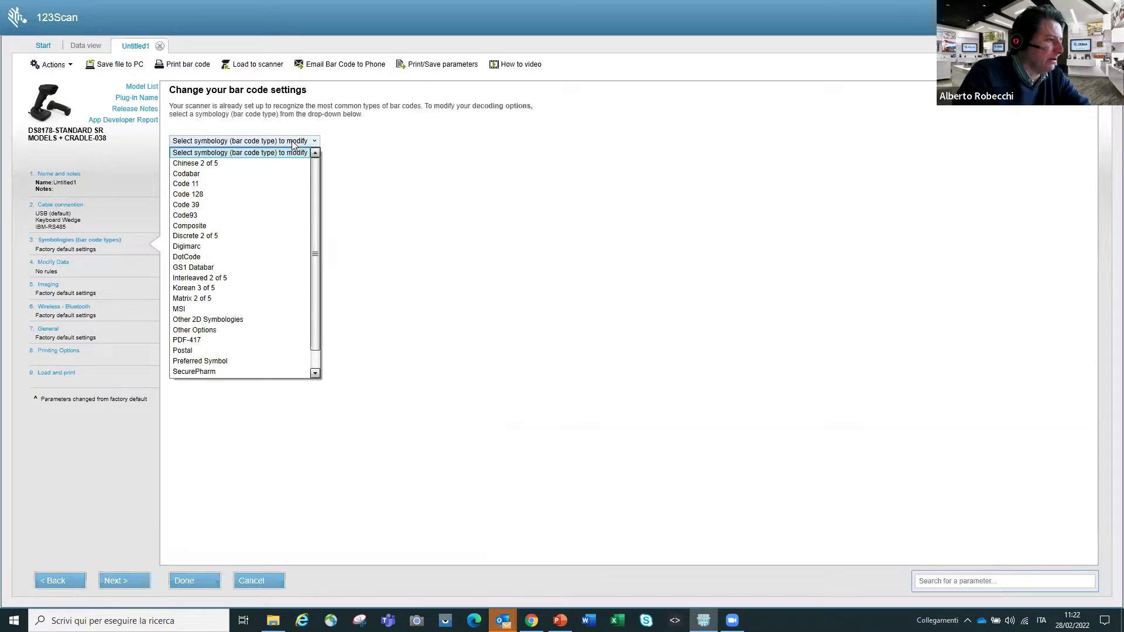
pyautogui.scroll(-1, 318, 170)
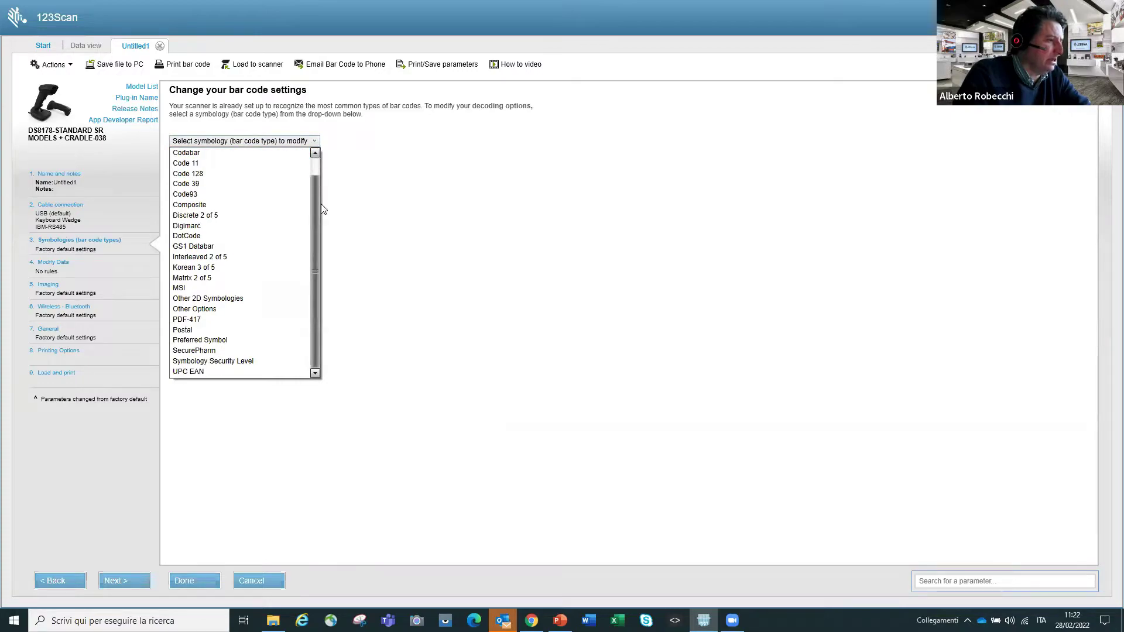
pyautogui.scroll(1, 320, 174)
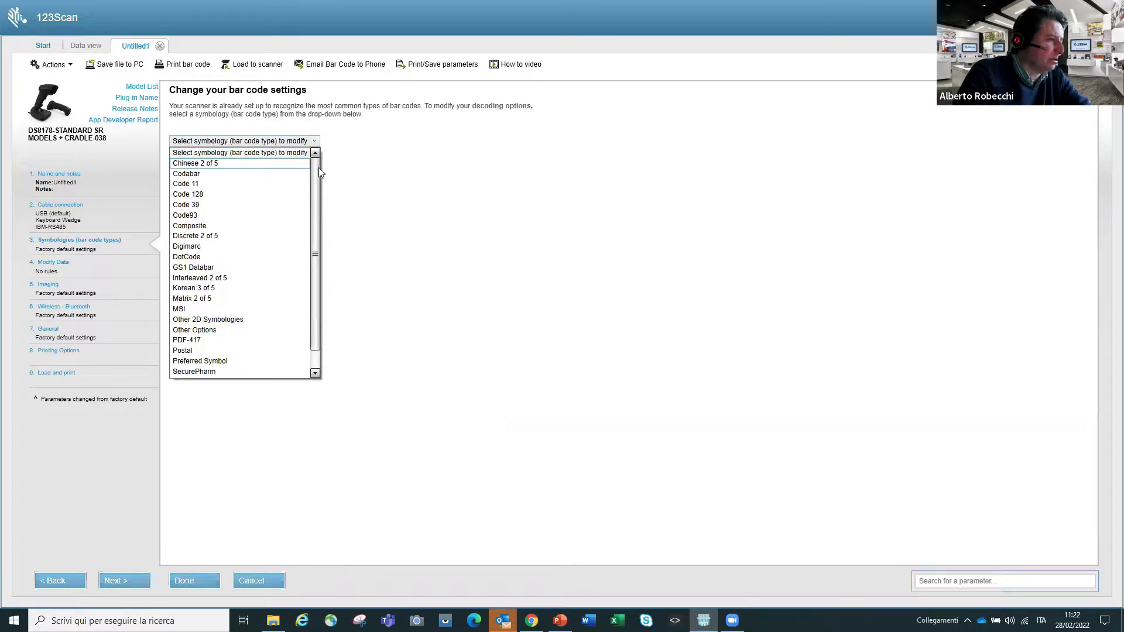
pyautogui.scroll(-1, 315, 172)
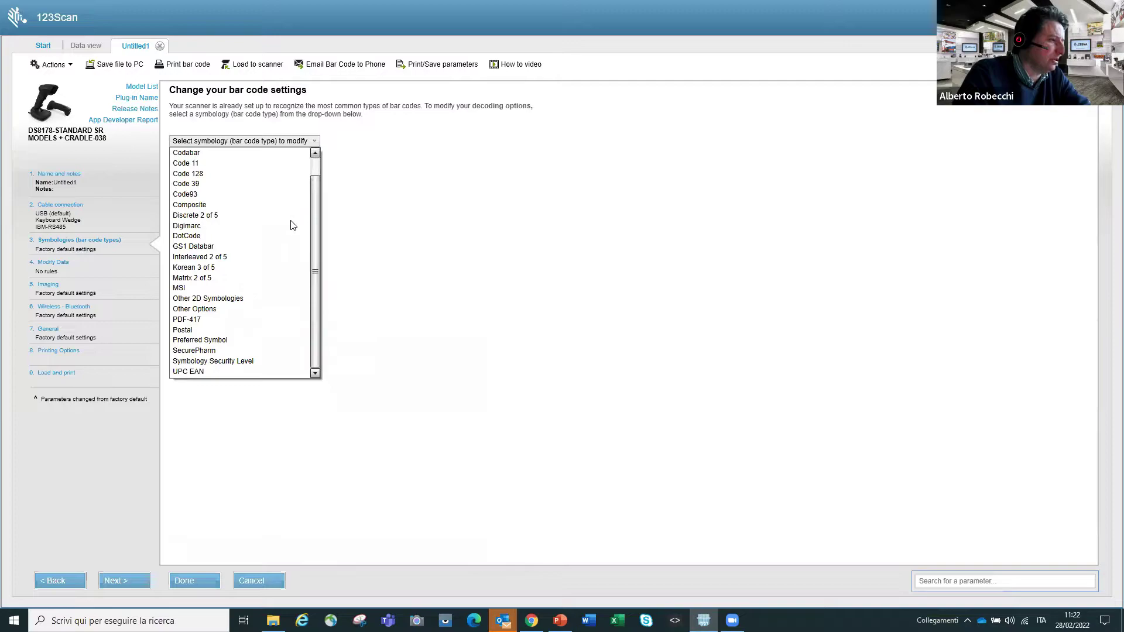
pyautogui.click(217, 300)
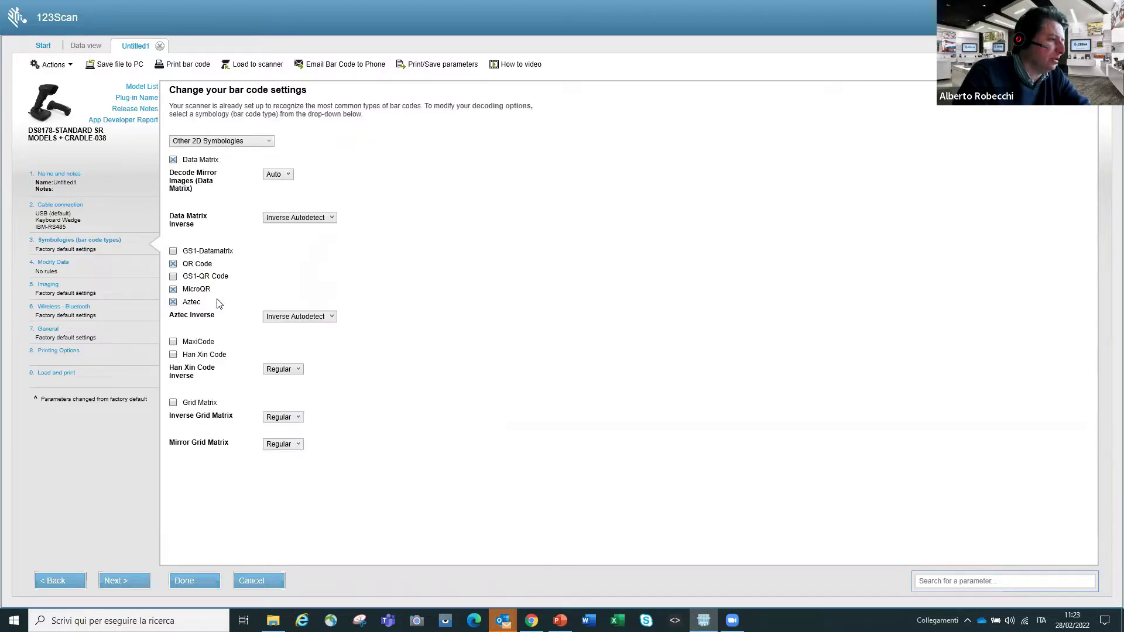
# Toggle Data Matrix off and back on, leaving it enabled
pyautogui.click(173, 160)
pyautogui.click(173, 160)
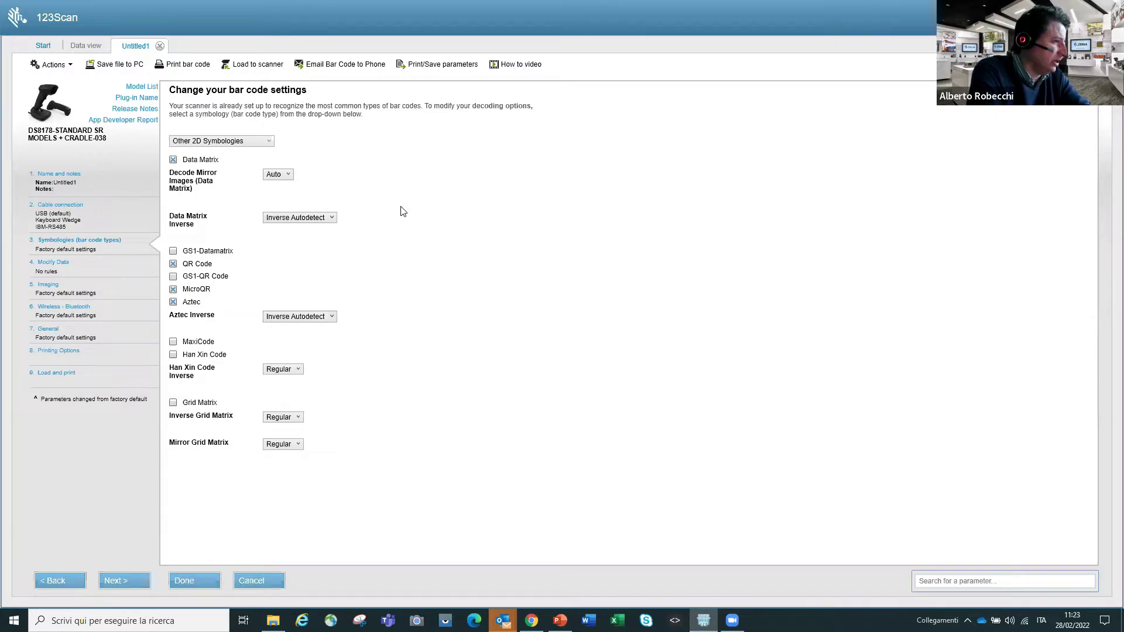
pyautogui.click(268, 141)
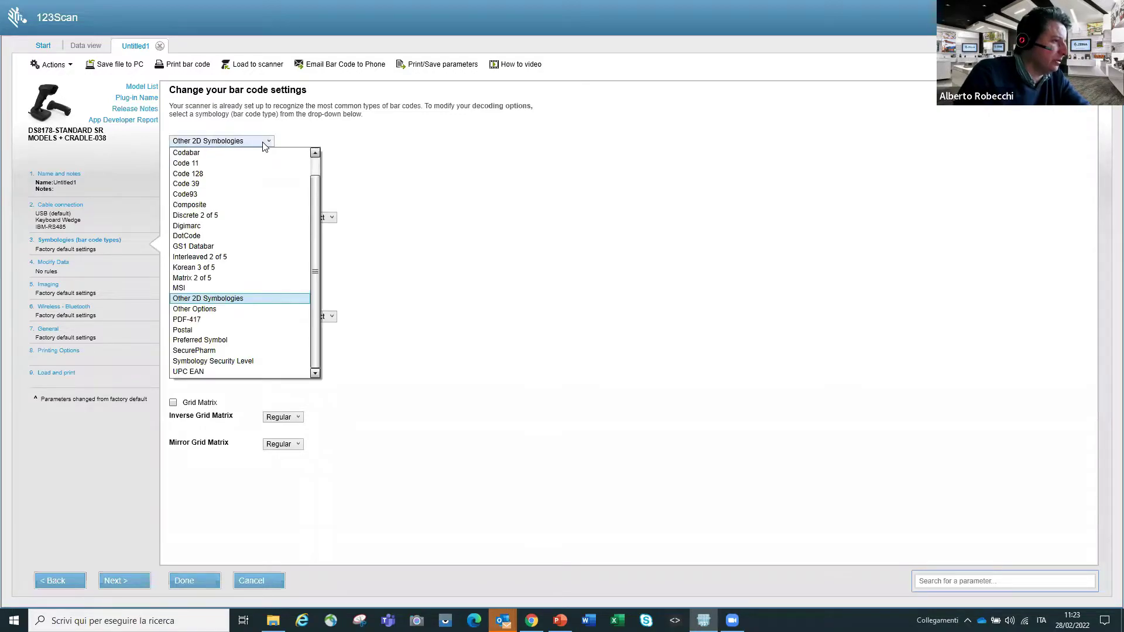
# Show UPC EAN settings and briefly expand the Options UPC/EAN/JAN and Options for UPC groups
pyautogui.click(203, 373)
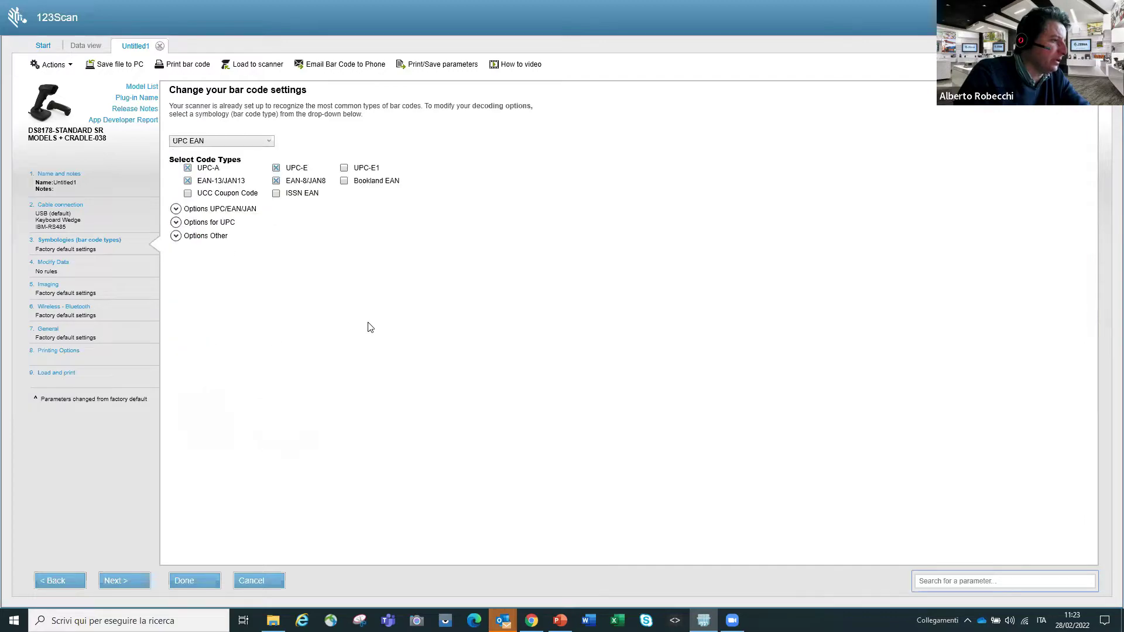
pyautogui.click(176, 209)
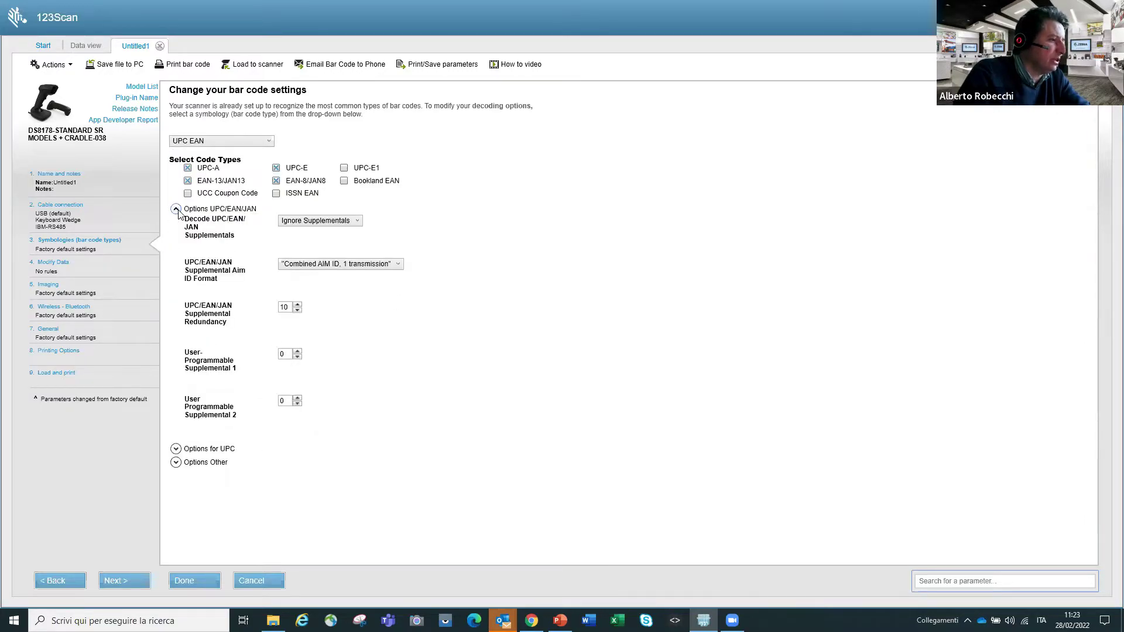
pyautogui.click(175, 209)
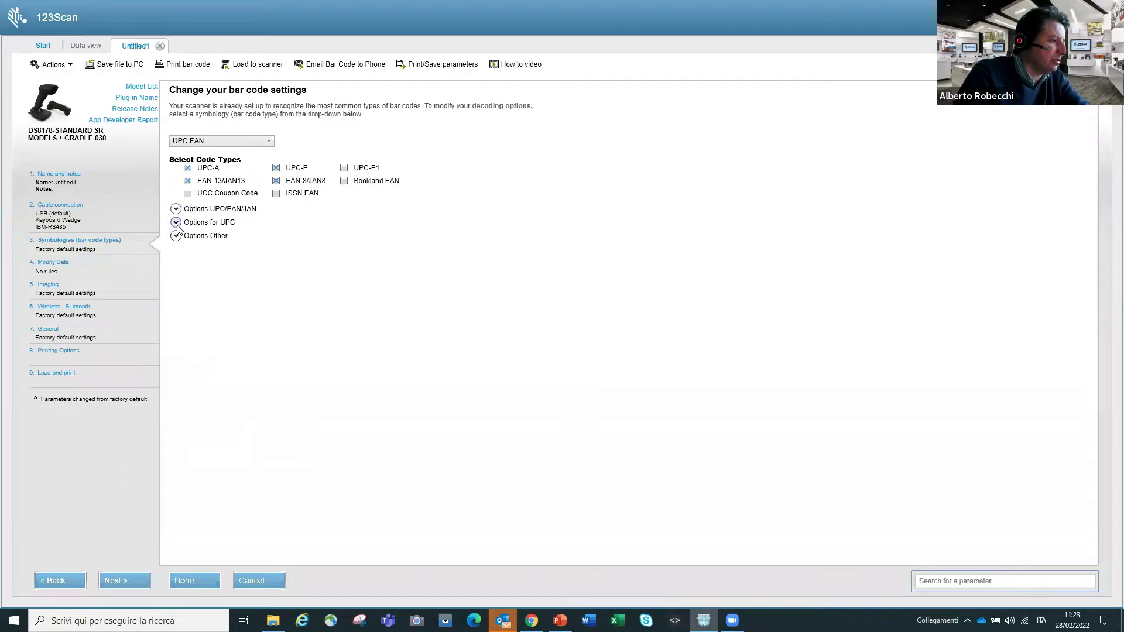
pyautogui.click(176, 222)
pyautogui.click(175, 223)
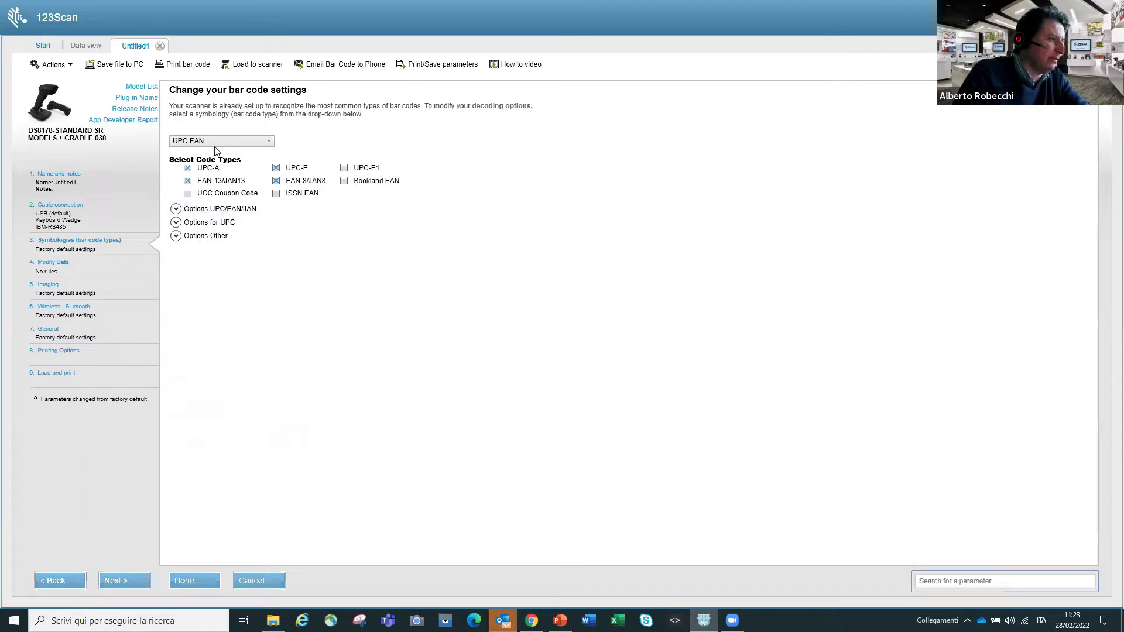
pyautogui.click(269, 142)
pyautogui.click(268, 146)
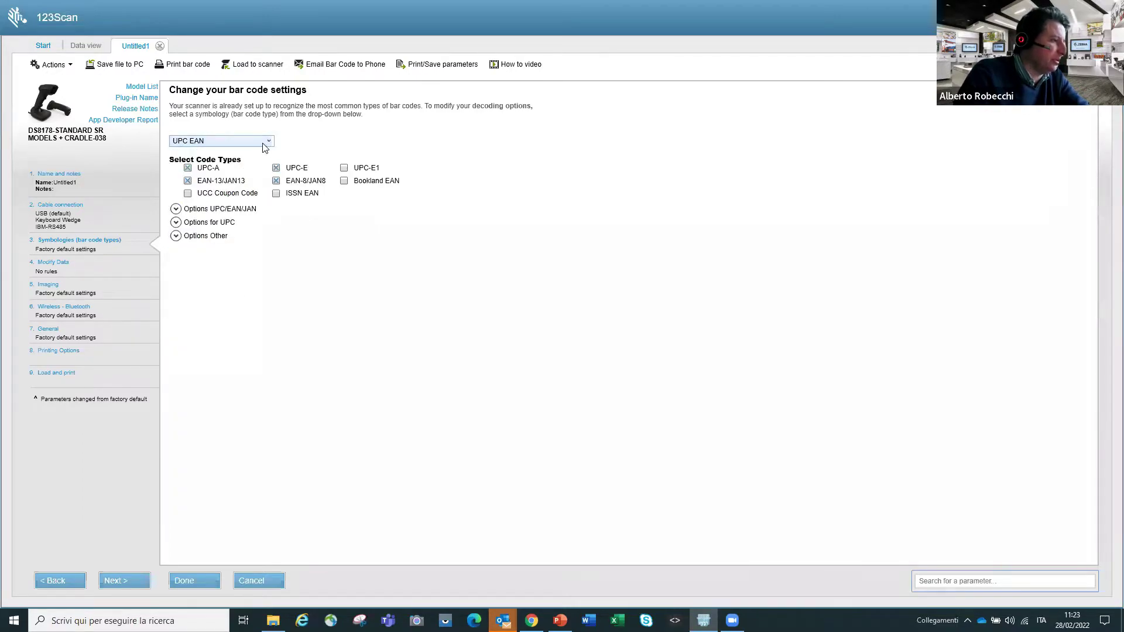
# In Modify Data choose 'Program complex data modifications' and open the Multicode (MDF) editor via Scripting Capabilities
pyautogui.click(57, 267)
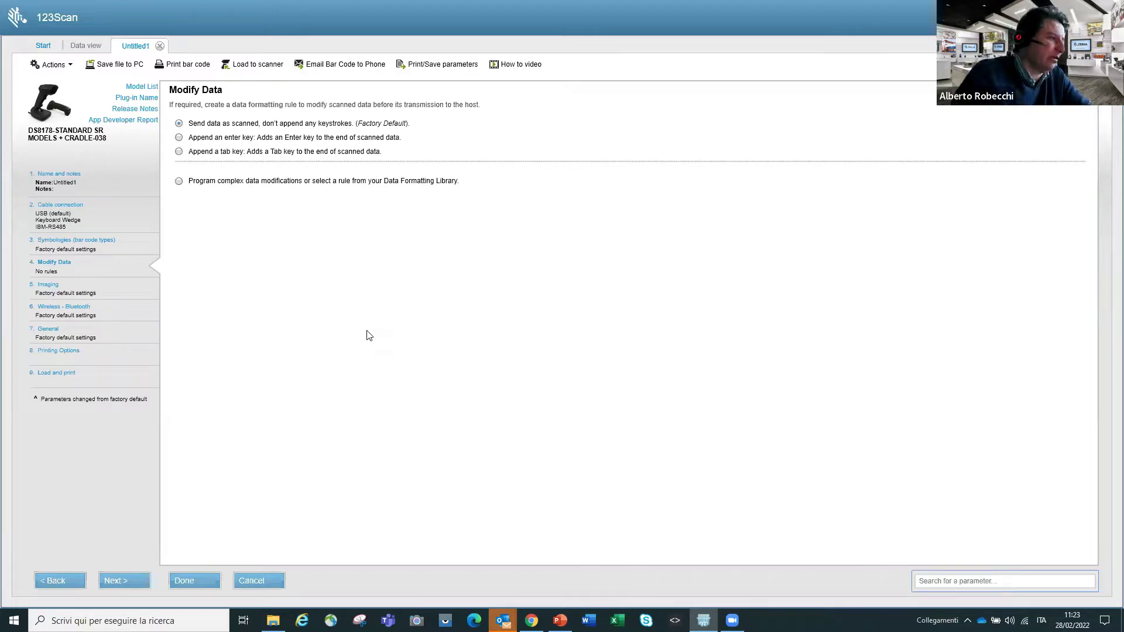
pyautogui.click(179, 182)
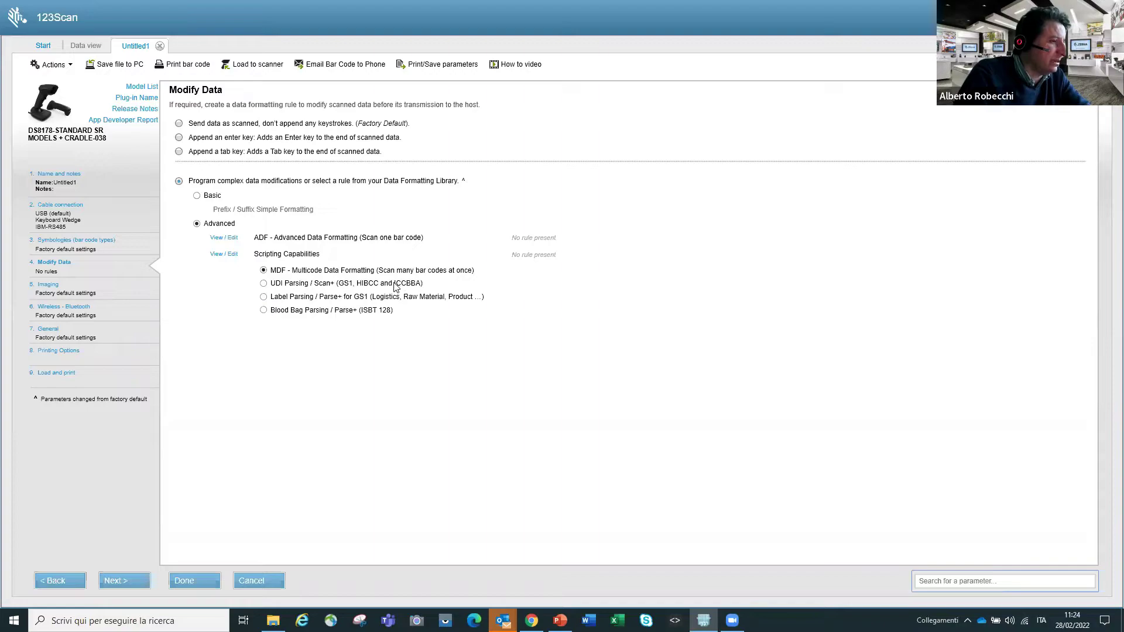
pyautogui.click(231, 255)
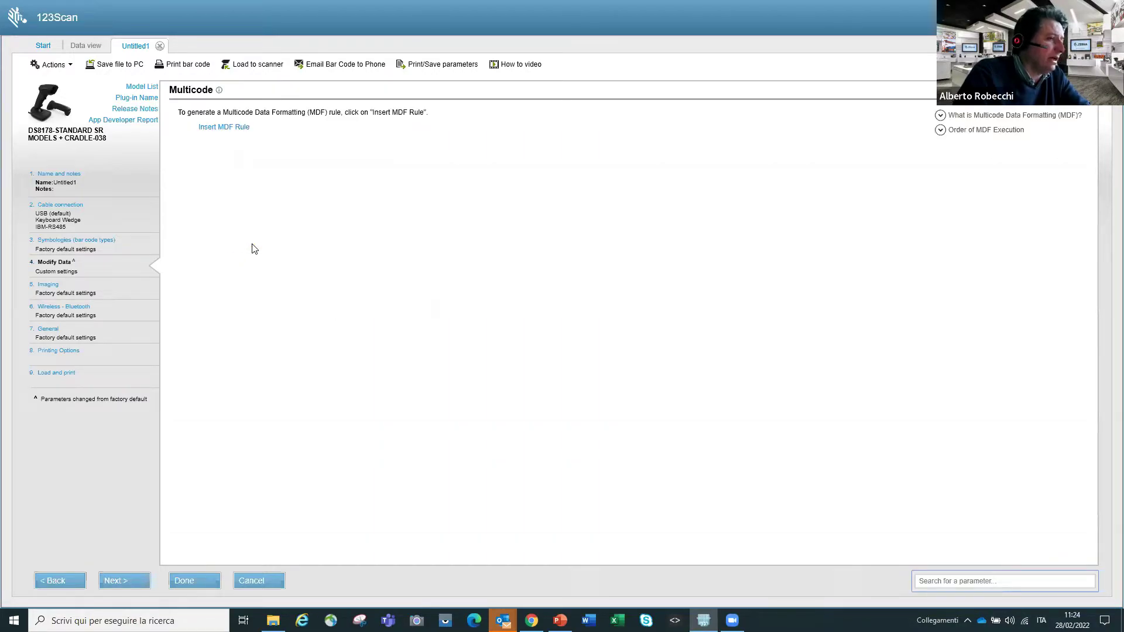
# Insert the first MDF rule in Group 1 and name it Test_1
pyautogui.click(228, 131)
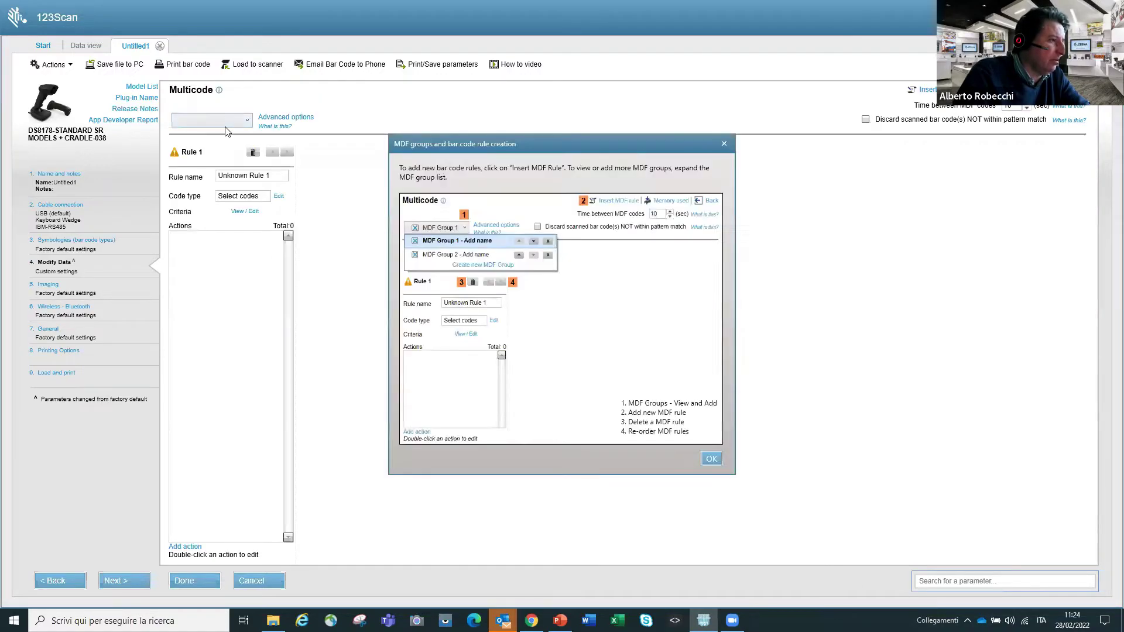
pyautogui.click(725, 144)
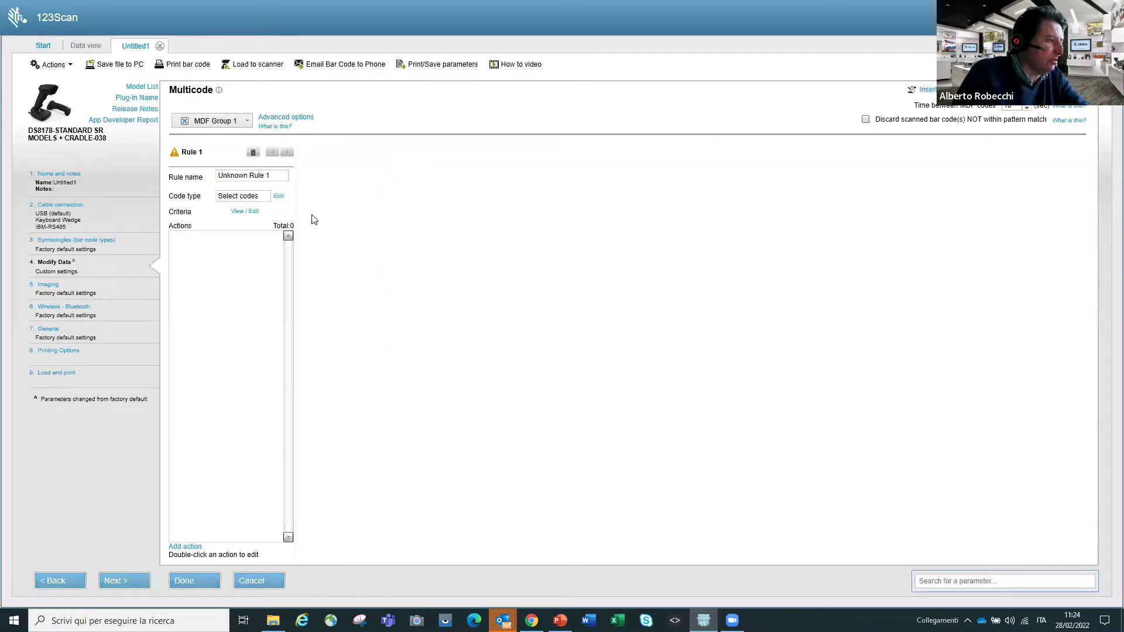
pyautogui.click(278, 178)
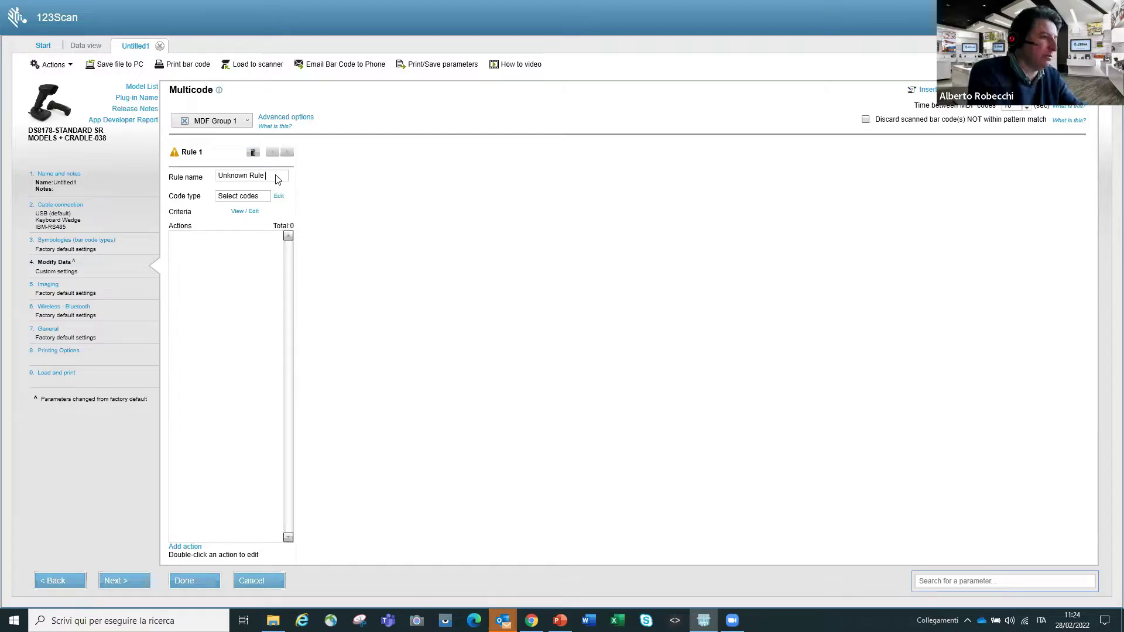
pyautogui.press('BackSpace')
pyautogui.press('BackSpace')
pyautogui.press('BackSpace')
pyautogui.press('BackSpace')
pyautogui.press('BackSpace')
pyautogui.press('BackSpace')
pyautogui.press('BackSpace')
pyautogui.press('BackSpace')
pyautogui.press('BackSpace')
pyautogui.press('BackSpace')
pyautogui.press('BackSpace')
pyautogui.press('BackSpace')
pyautogui.press('BackSpace')
pyautogui.press('BackSpace')
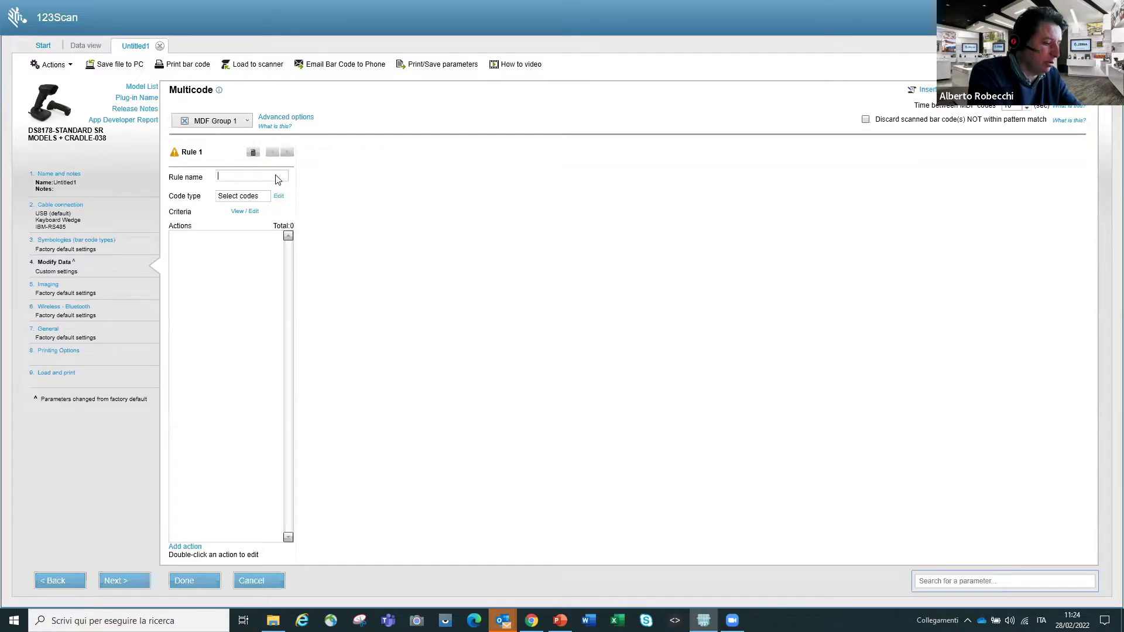
pyautogui.write('Test_')
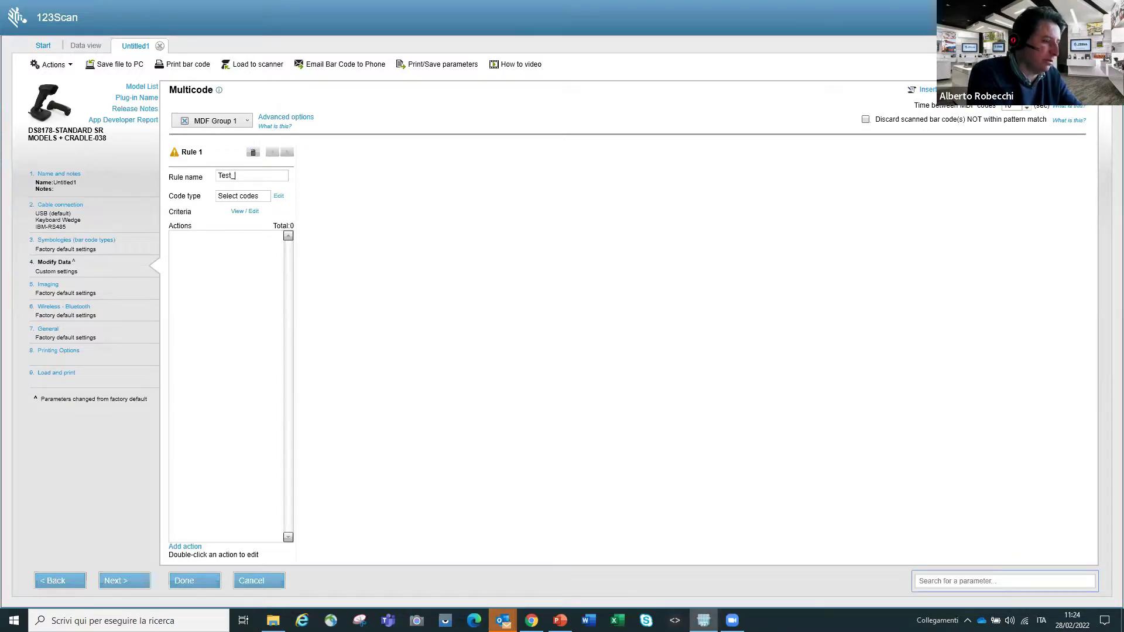
pyautogui.write('1')
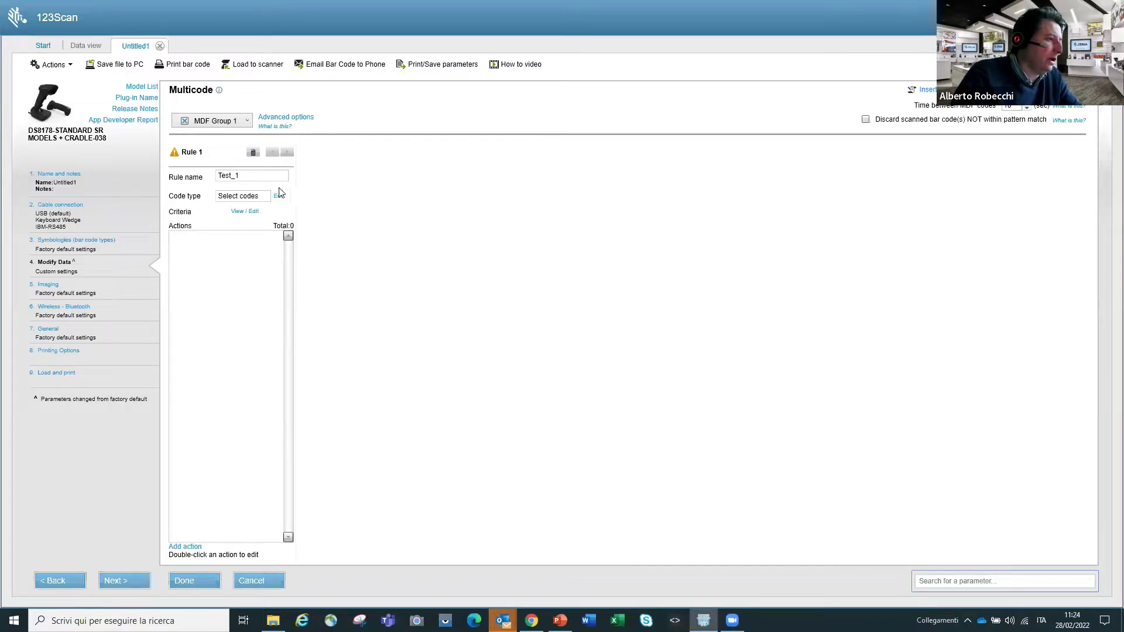
# Try adding Codabar and Code 32 as code types, then remove them all and cancel
pyautogui.click(280, 197)
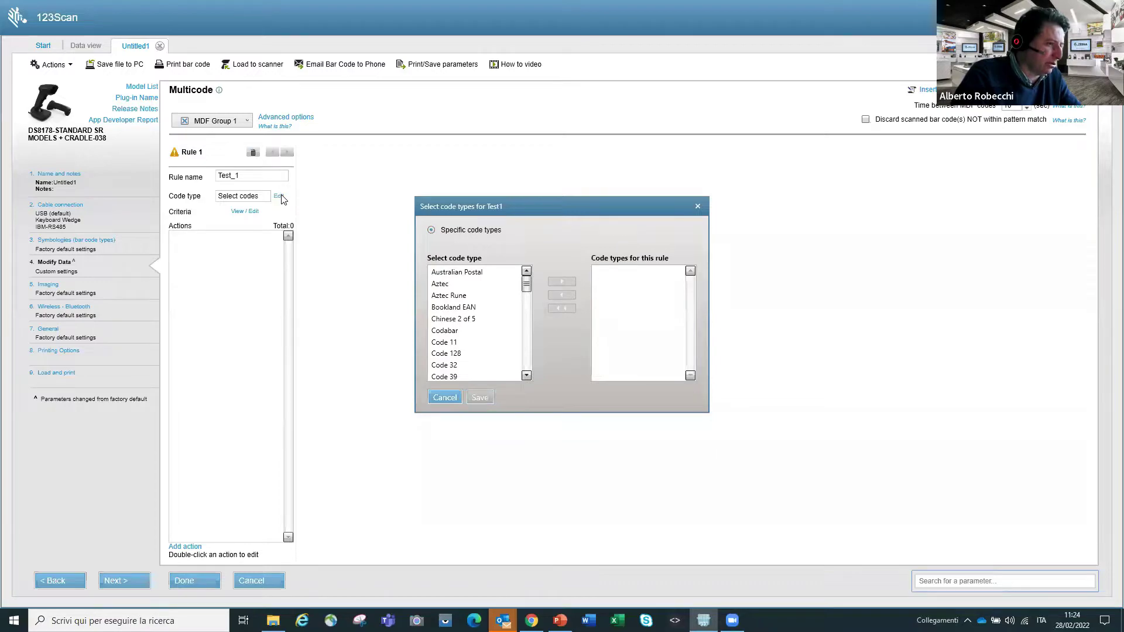
pyautogui.doubleClick(457, 331)
pyautogui.doubleClick(452, 354)
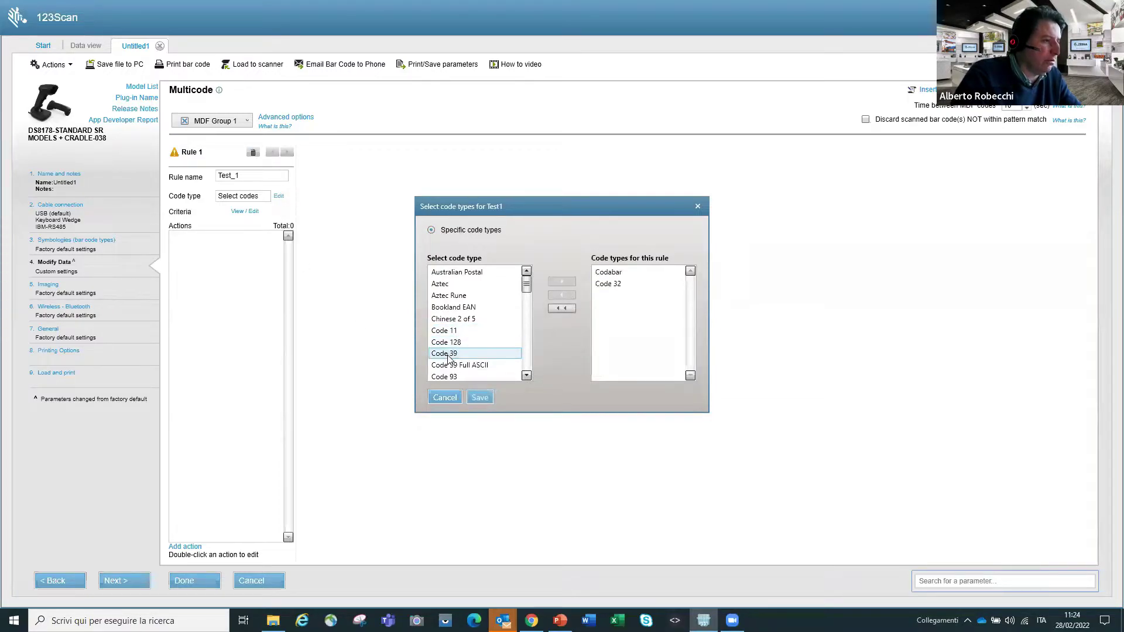
pyautogui.click(561, 308)
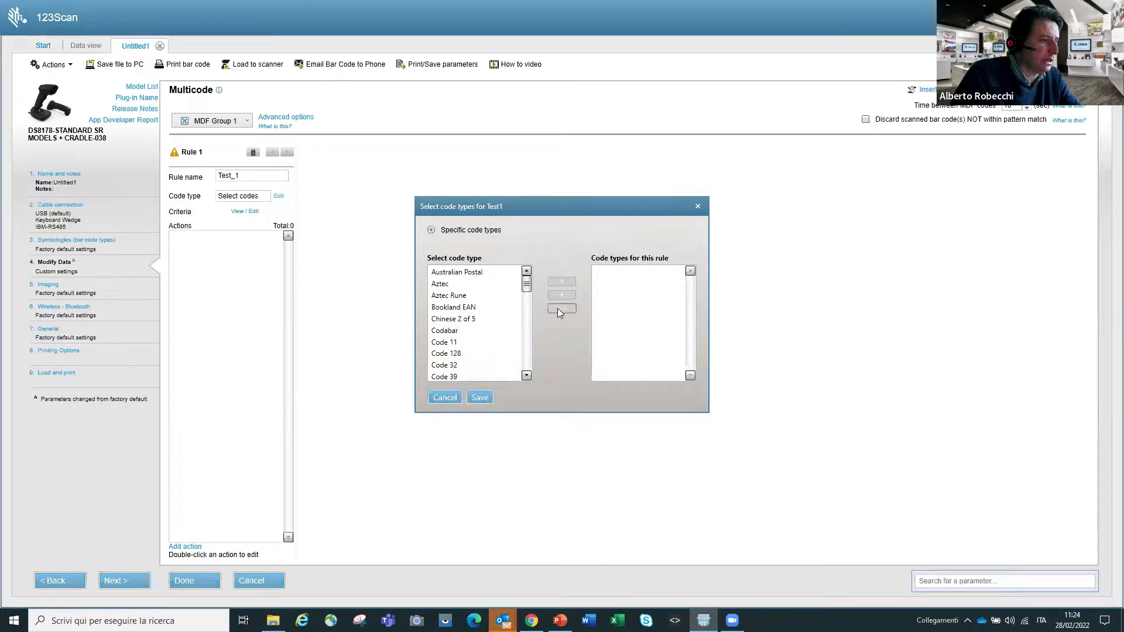
pyautogui.click(489, 400)
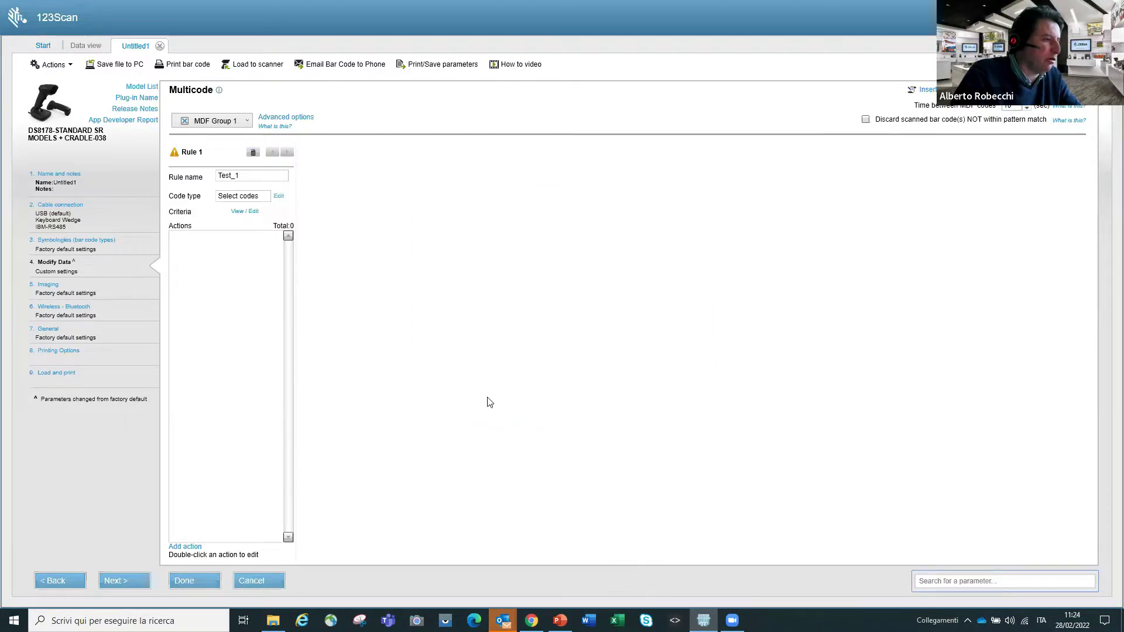
pyautogui.click(278, 198)
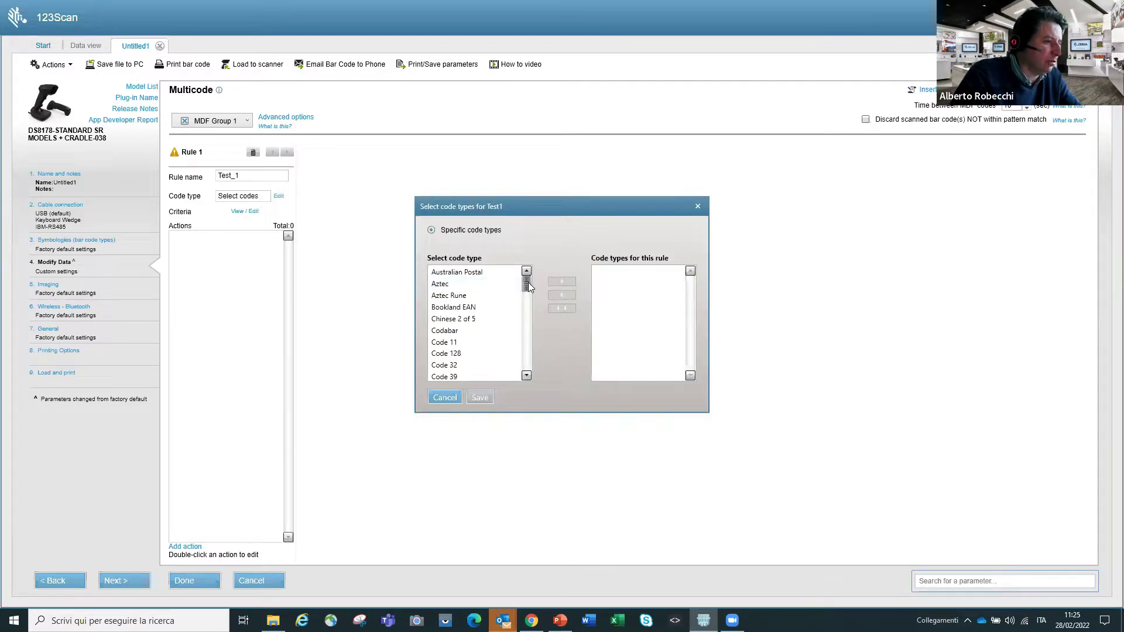
pyautogui.click(456, 398)
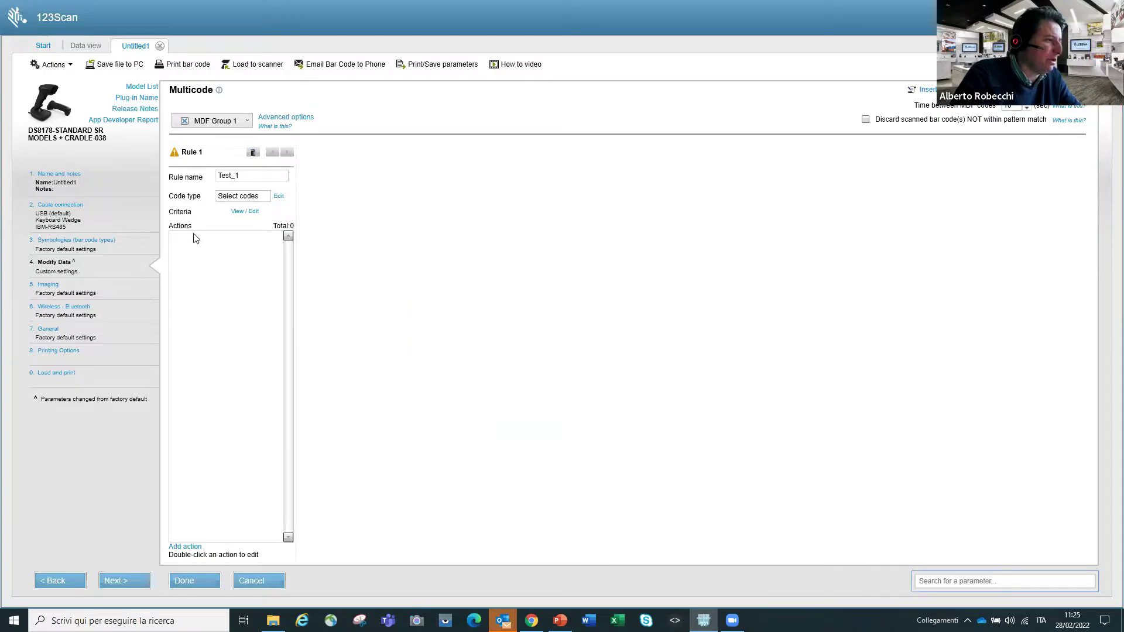
# Open Test_1's Criteria and set the Code Length condition to Greater than, after briefly choosing =
pyautogui.click(248, 214)
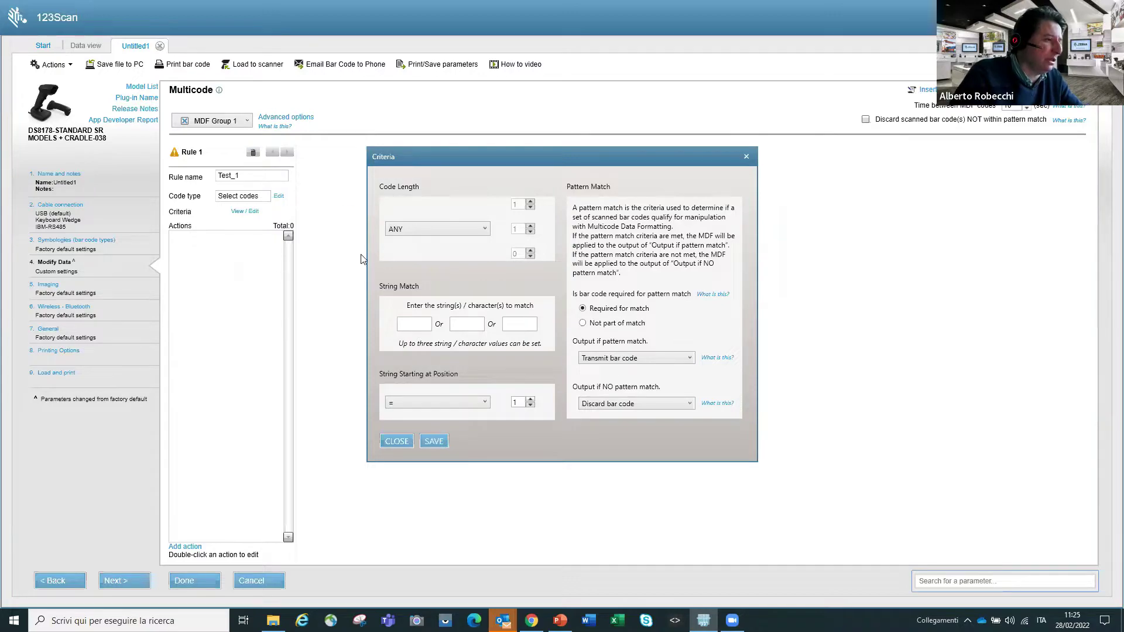
pyautogui.click(466, 232)
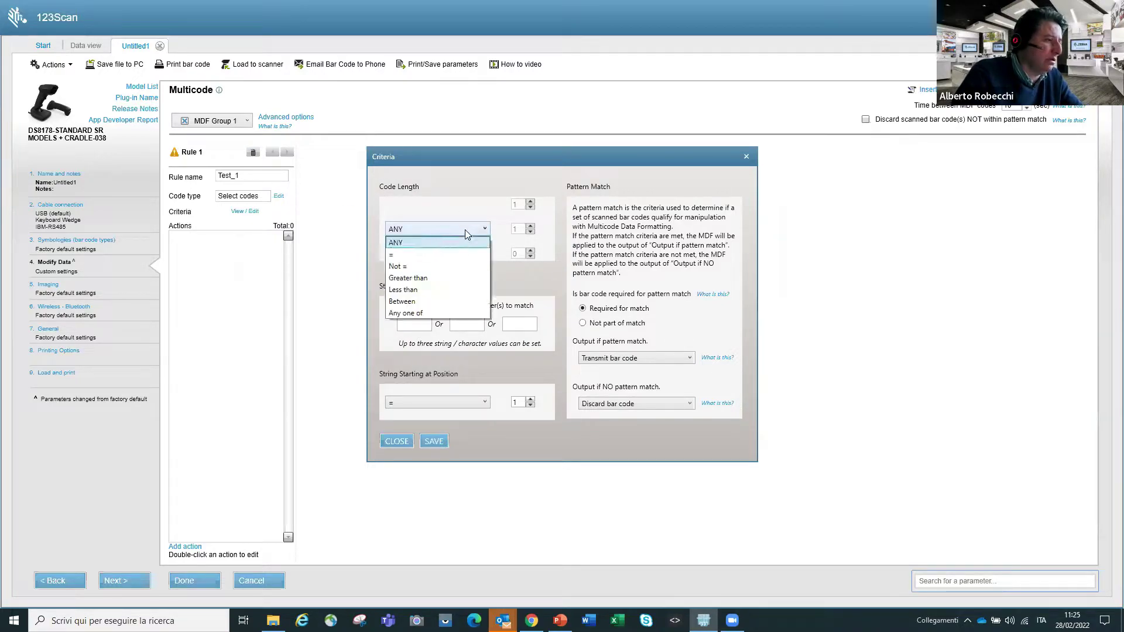
pyautogui.click(448, 257)
pyautogui.click(447, 235)
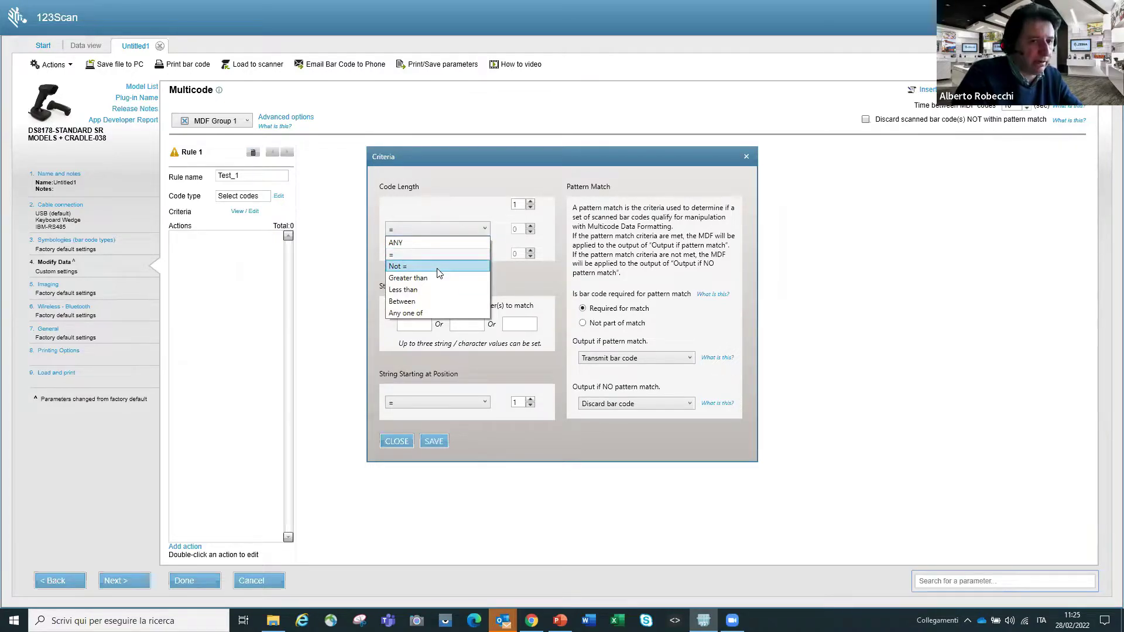
pyautogui.click(440, 280)
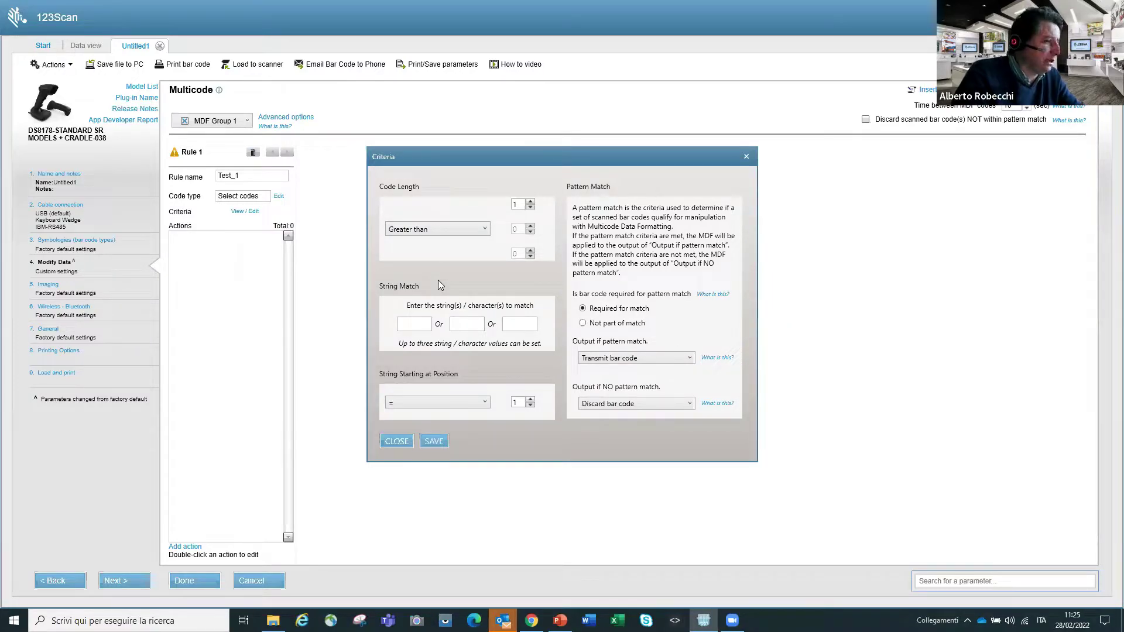
# Close the Criteria dialog without saving, back to the Test_1 rule
pyautogui.click(401, 442)
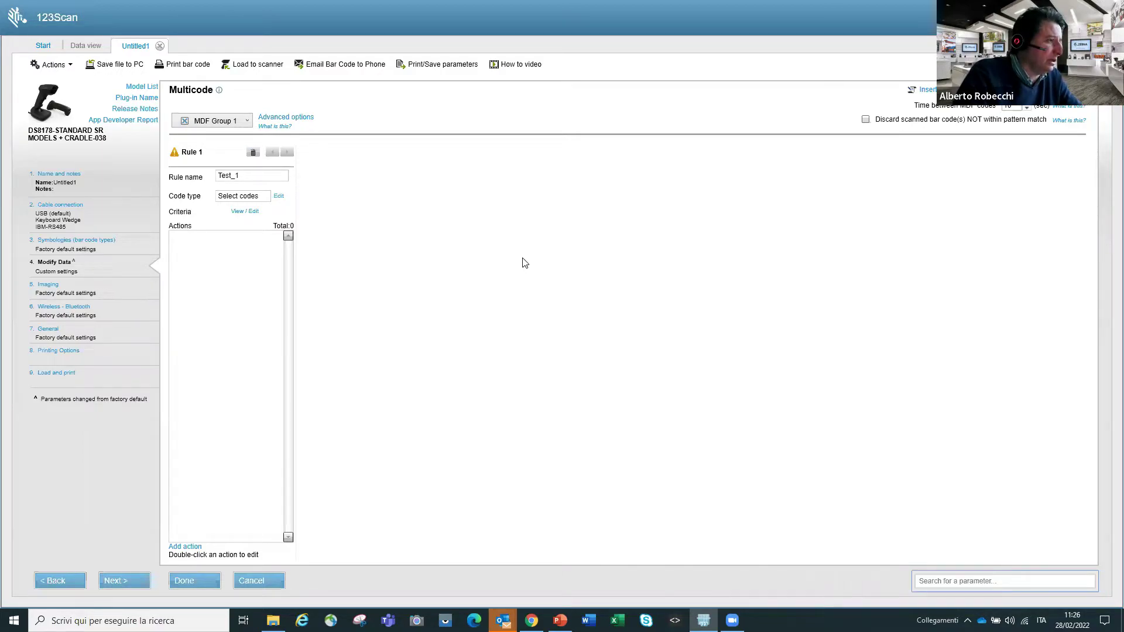
# Discard Untitled1, create and close a new Untitled2, and collapse the Start page's how-to videos
pyautogui.click(159, 46)
pyautogui.click(536, 338)
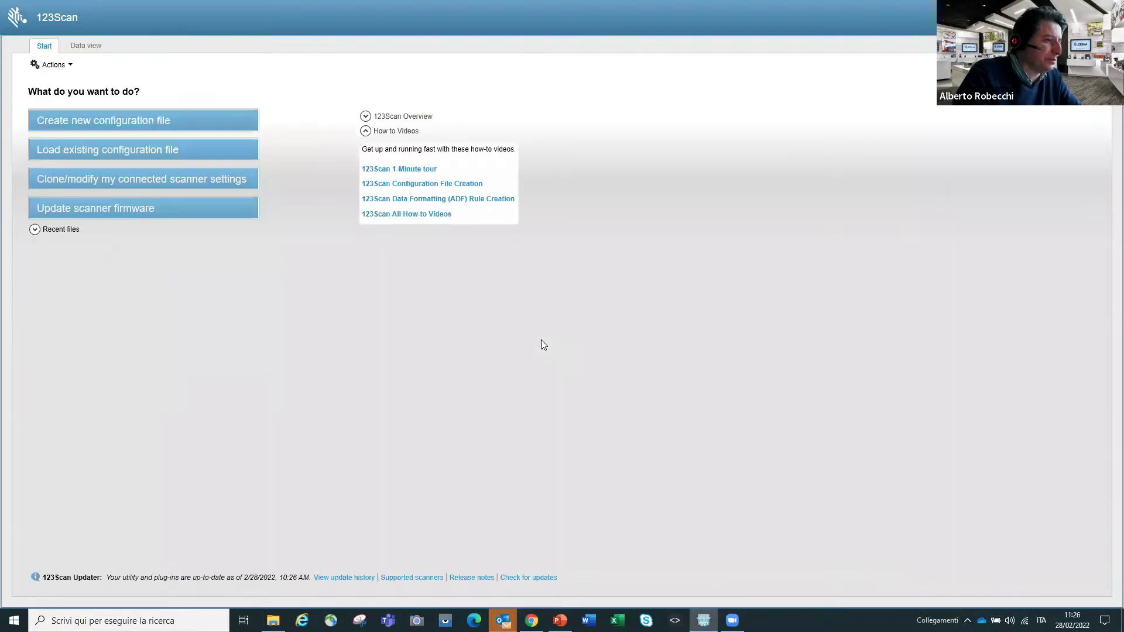
pyautogui.click(126, 118)
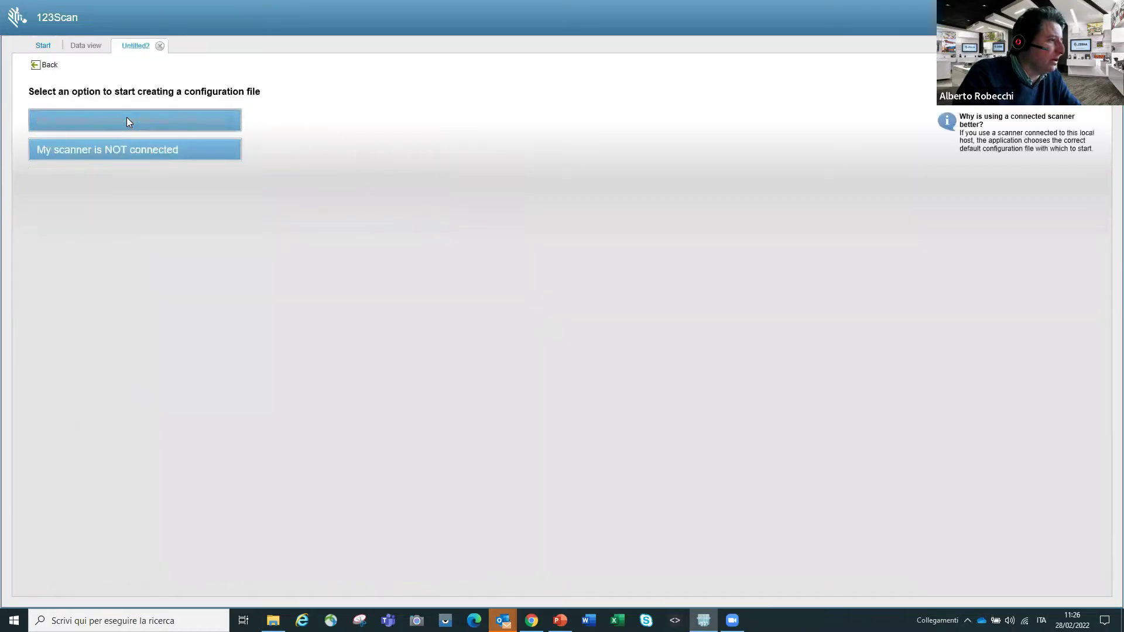
pyautogui.click(159, 46)
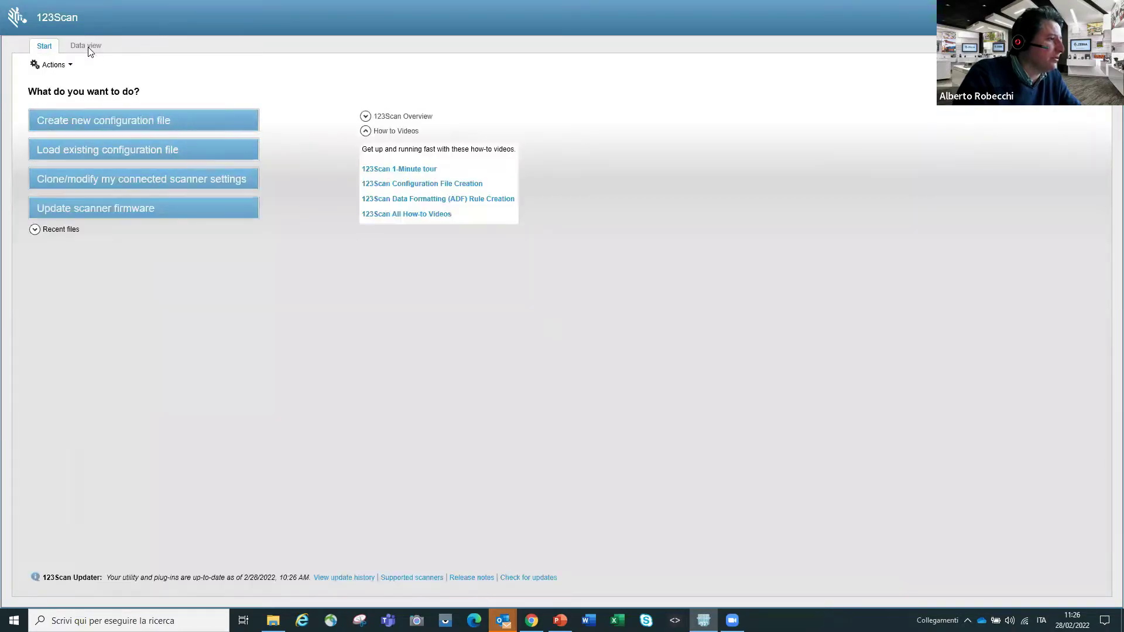
pyautogui.click(87, 46)
pyautogui.click(46, 47)
pyautogui.click(366, 132)
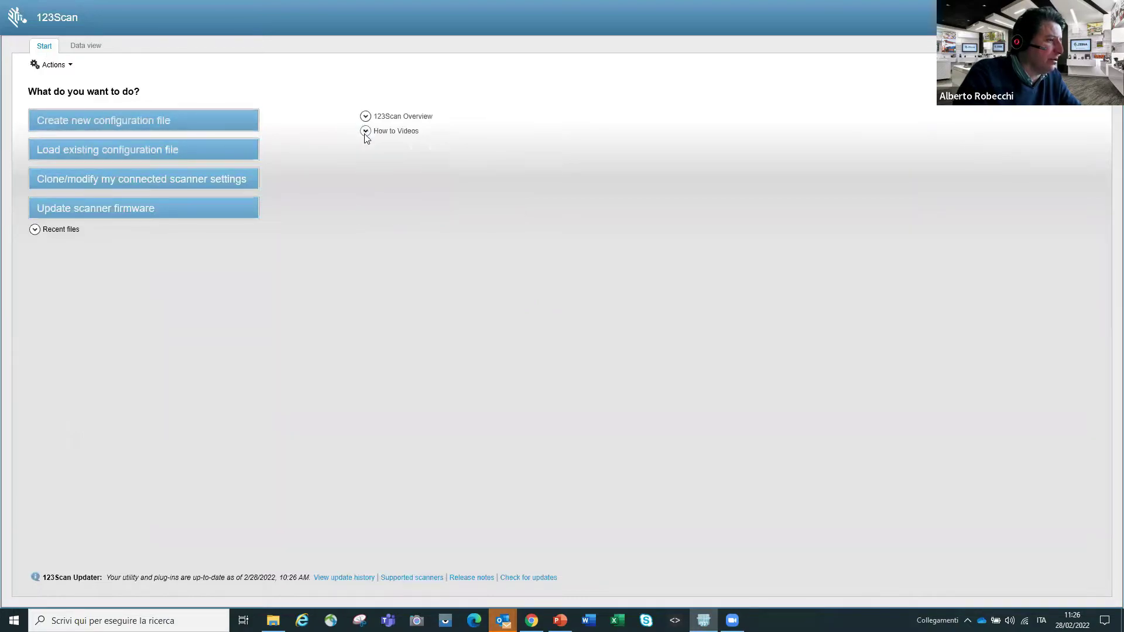
# Try loading a DS8108 pharma configuration file, then dismiss the load notice
pyautogui.click(120, 151)
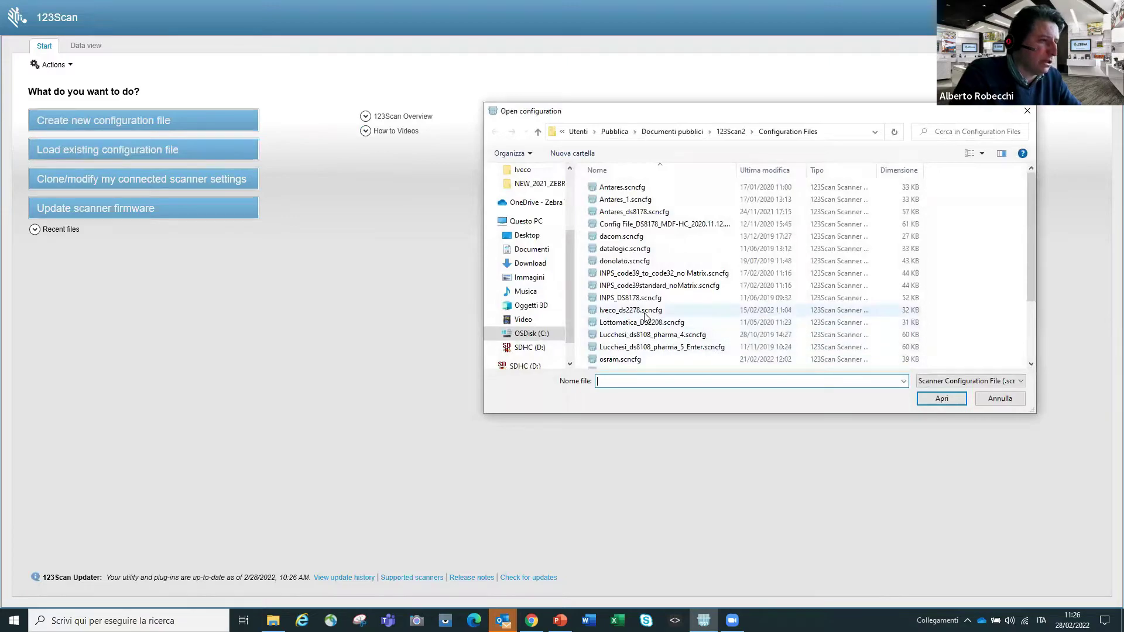
pyautogui.scroll(-1, 670, 270)
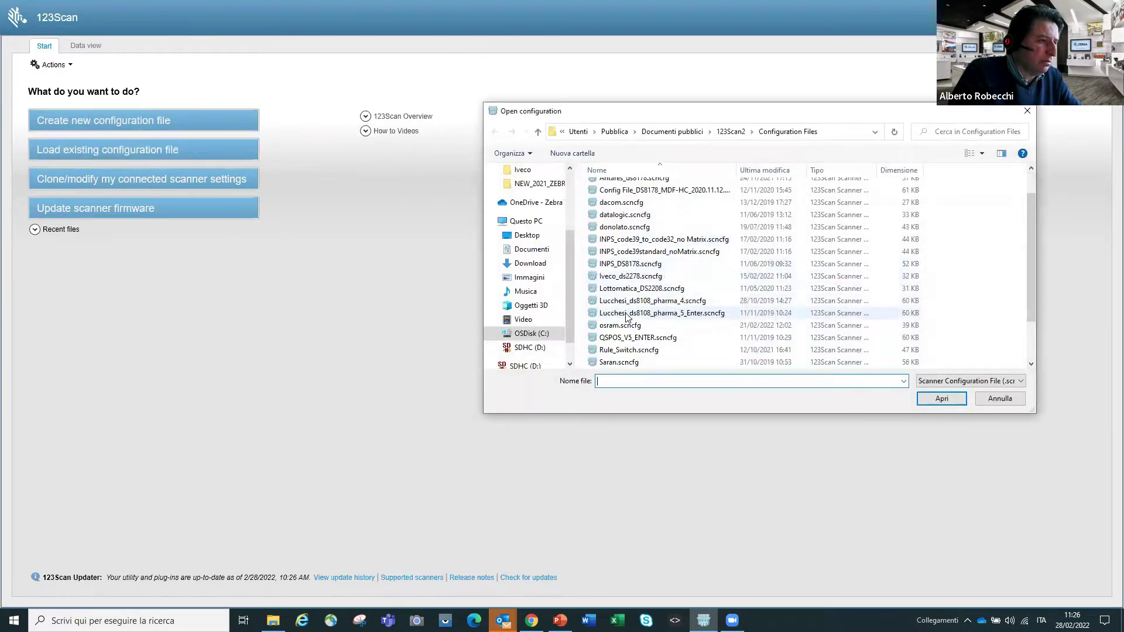
pyautogui.click(674, 313)
pyautogui.click(942, 399)
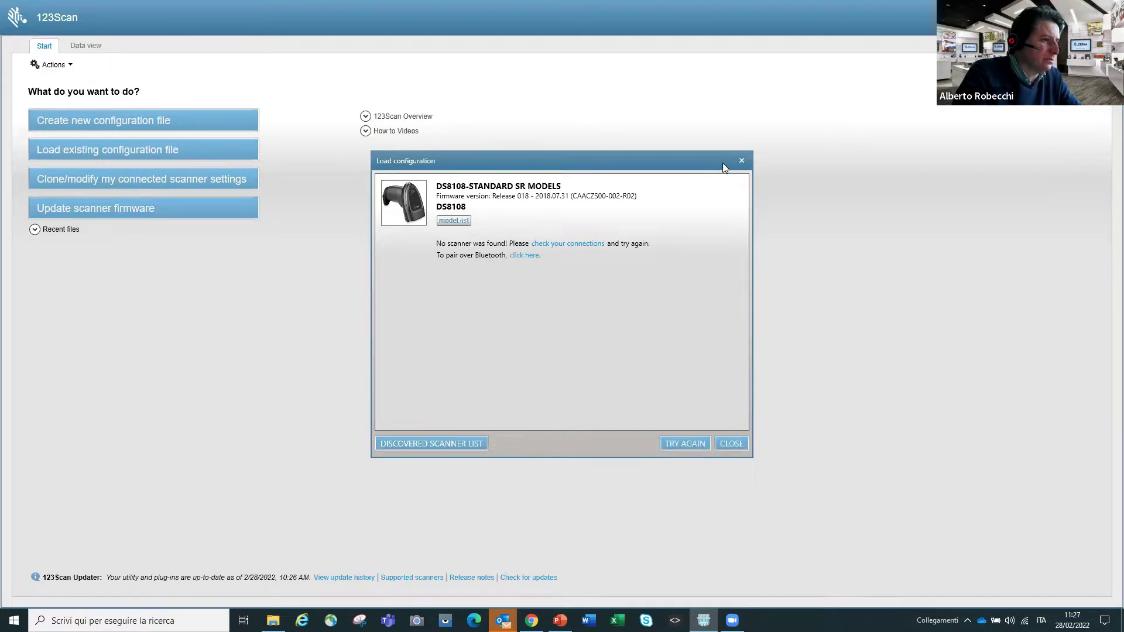
pyautogui.click(742, 160)
# Refresh the connected scanners list in Data view and return to the Start page
pyautogui.click(89, 46)
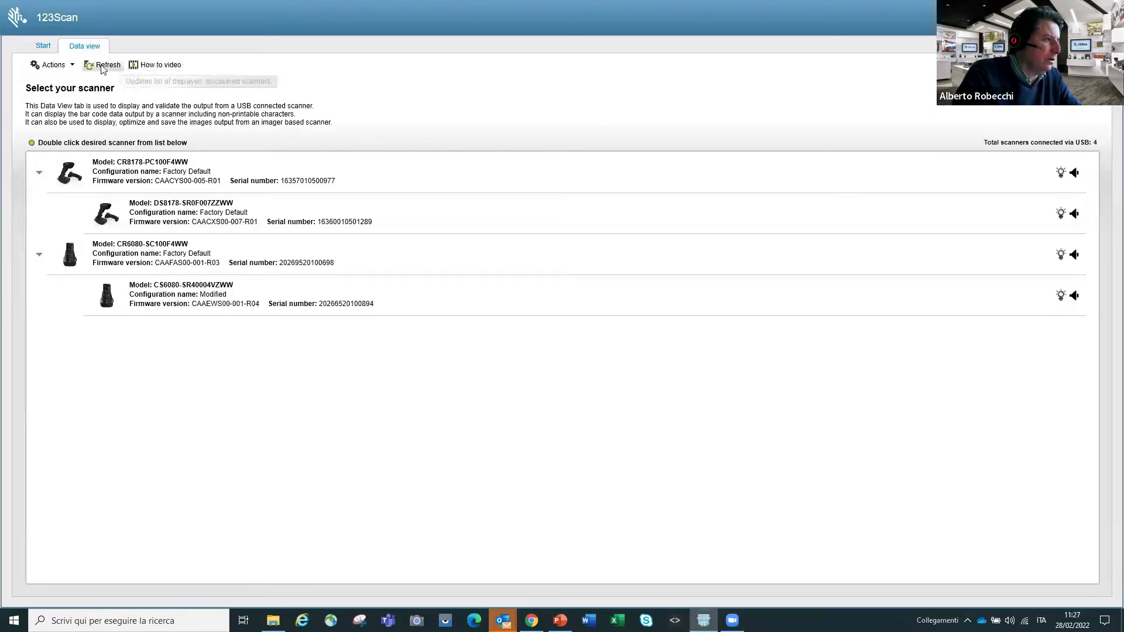
pyautogui.click(103, 66)
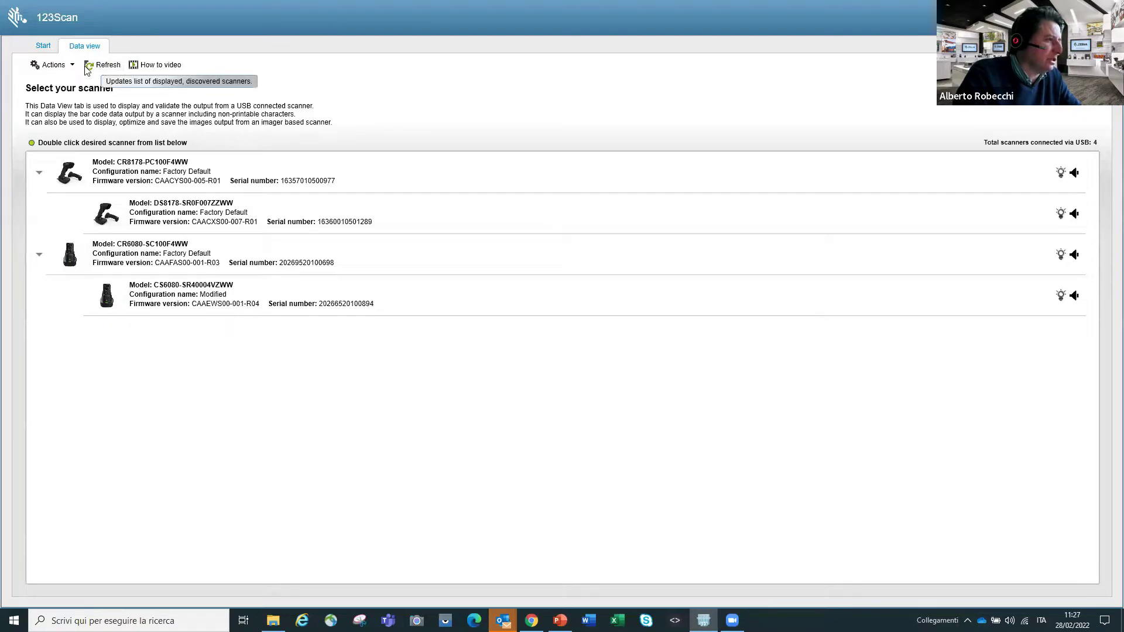
pyautogui.click(45, 47)
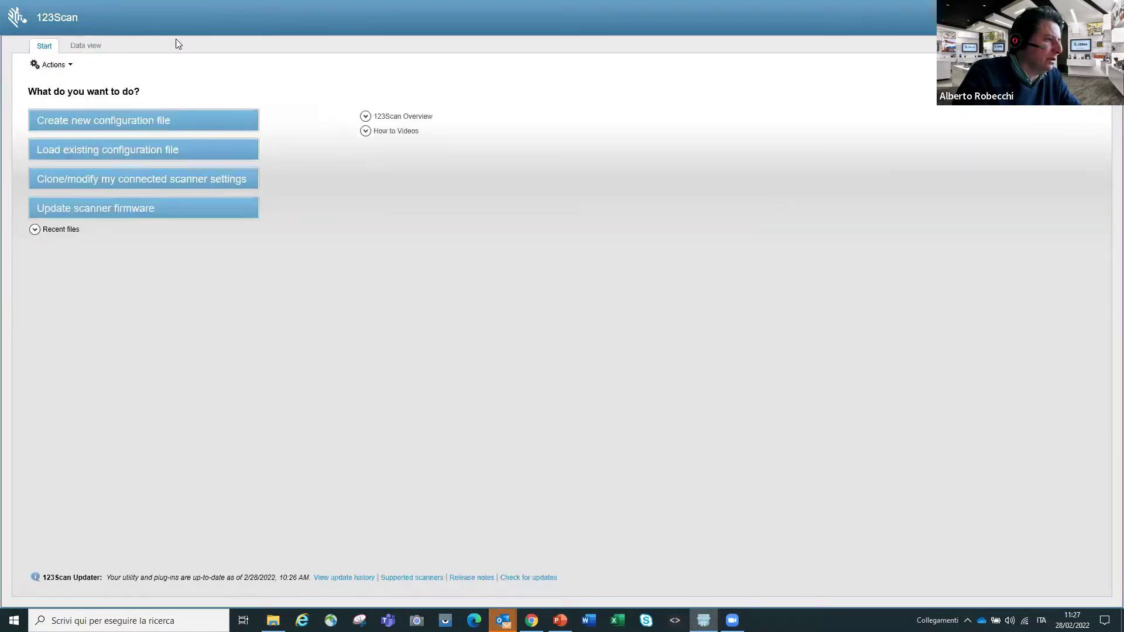
# Load the recent DS8108 configuration file and view its Modify Data settings
pyautogui.click(35, 230)
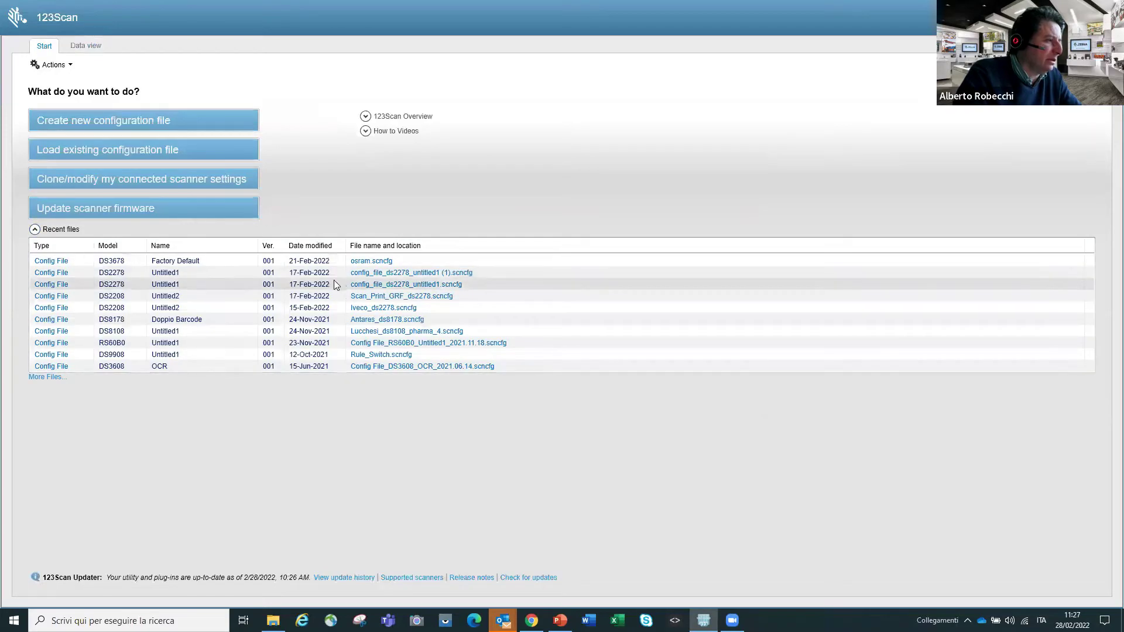
pyautogui.click(384, 331)
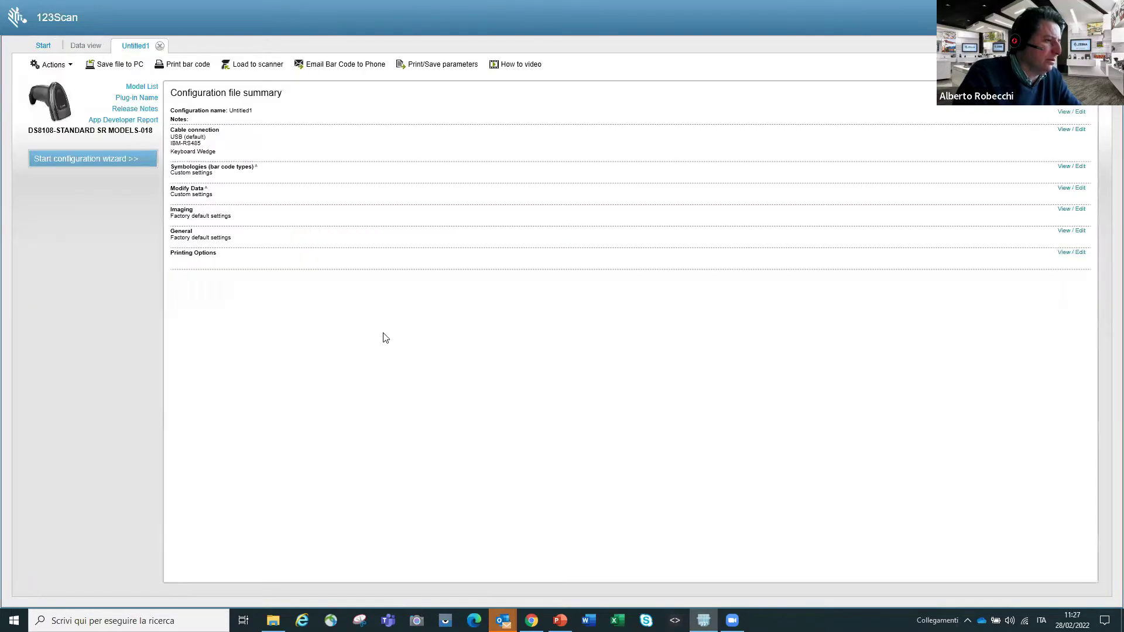
pyautogui.click(179, 195)
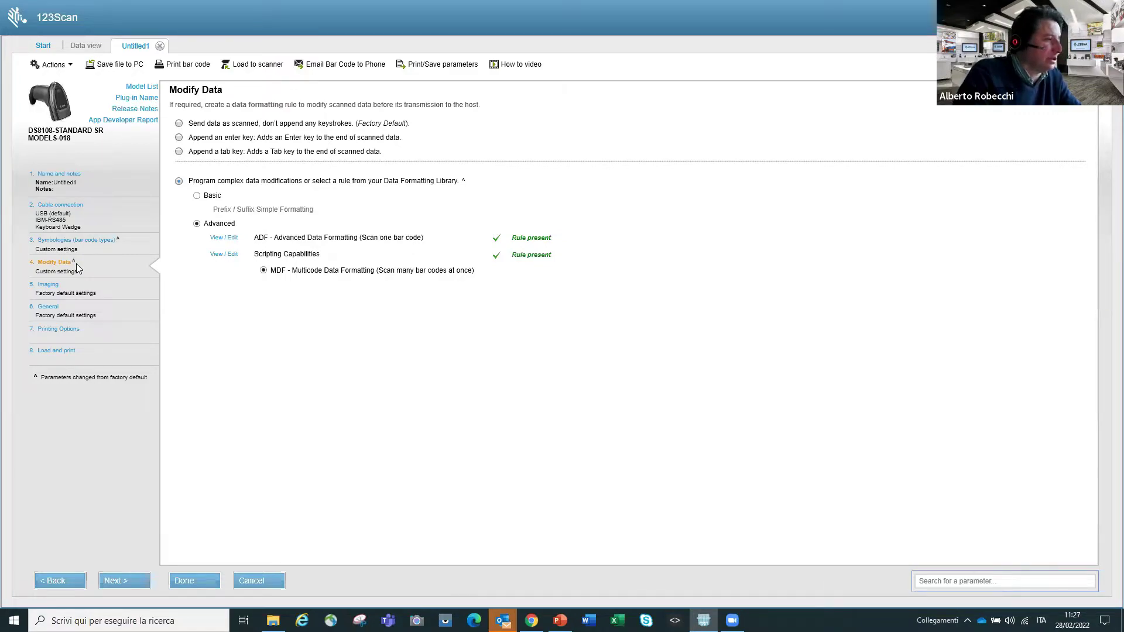
# Look over the five Advanced Data Formatting rules, then return to the Modify Data overview
pyautogui.click(229, 241)
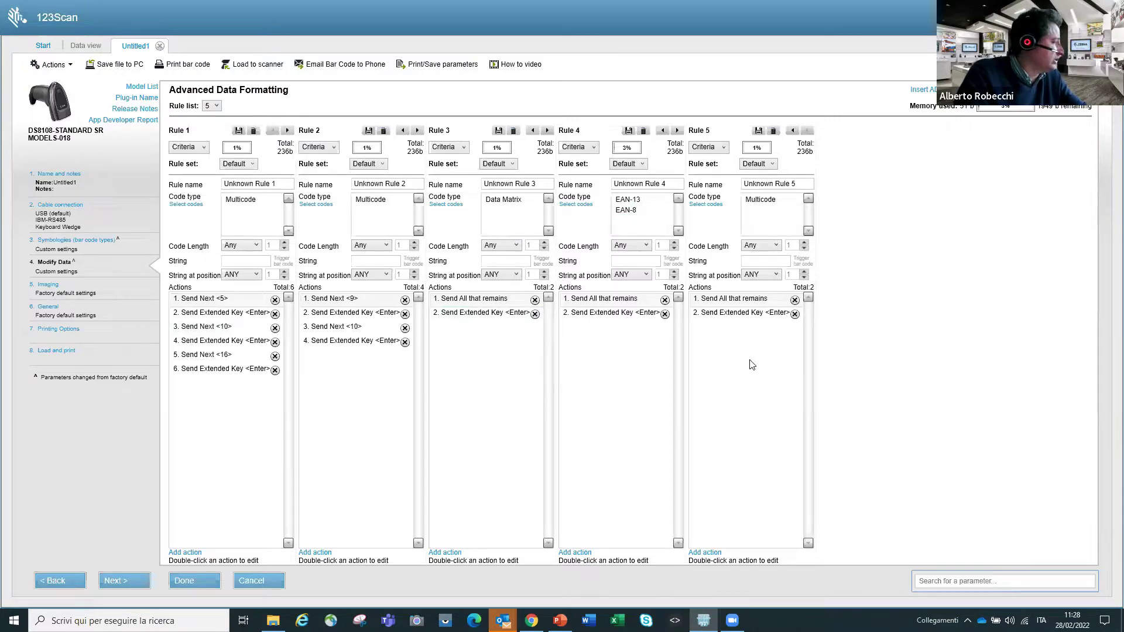
pyautogui.click(54, 262)
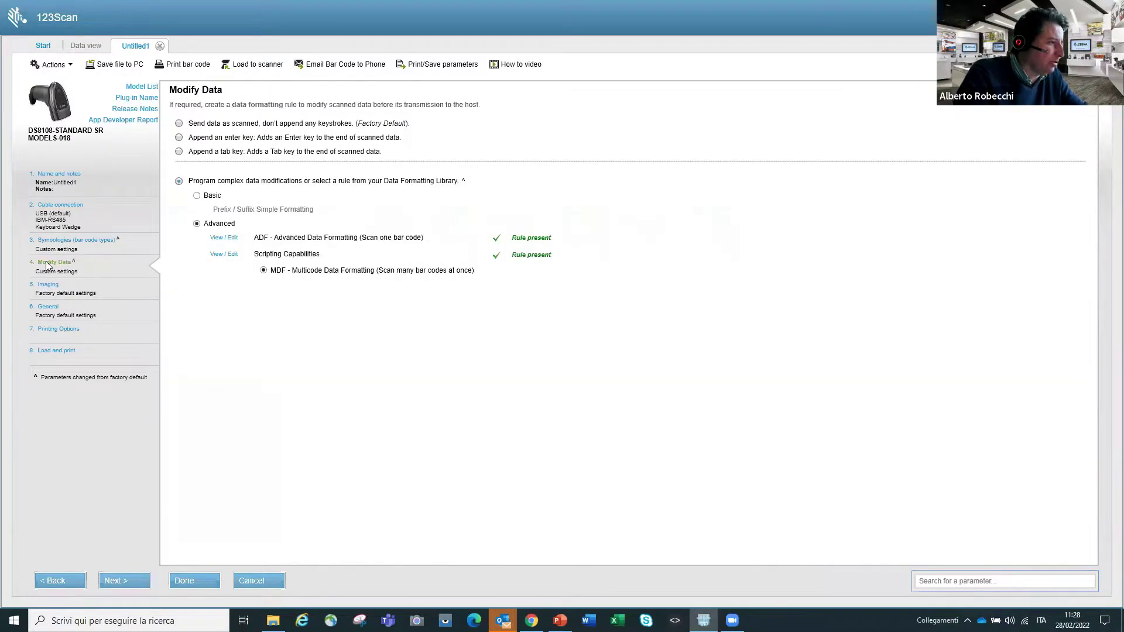
# Review the matching criteria of Multicode Rules 1 and 2
pyautogui.click(227, 255)
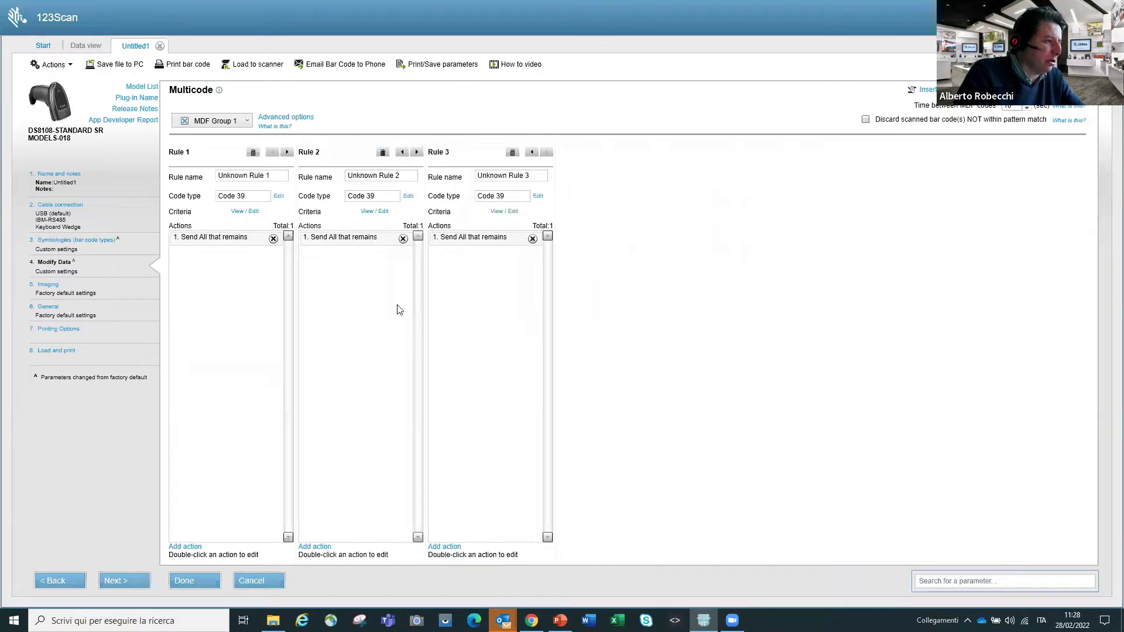
pyautogui.click(249, 213)
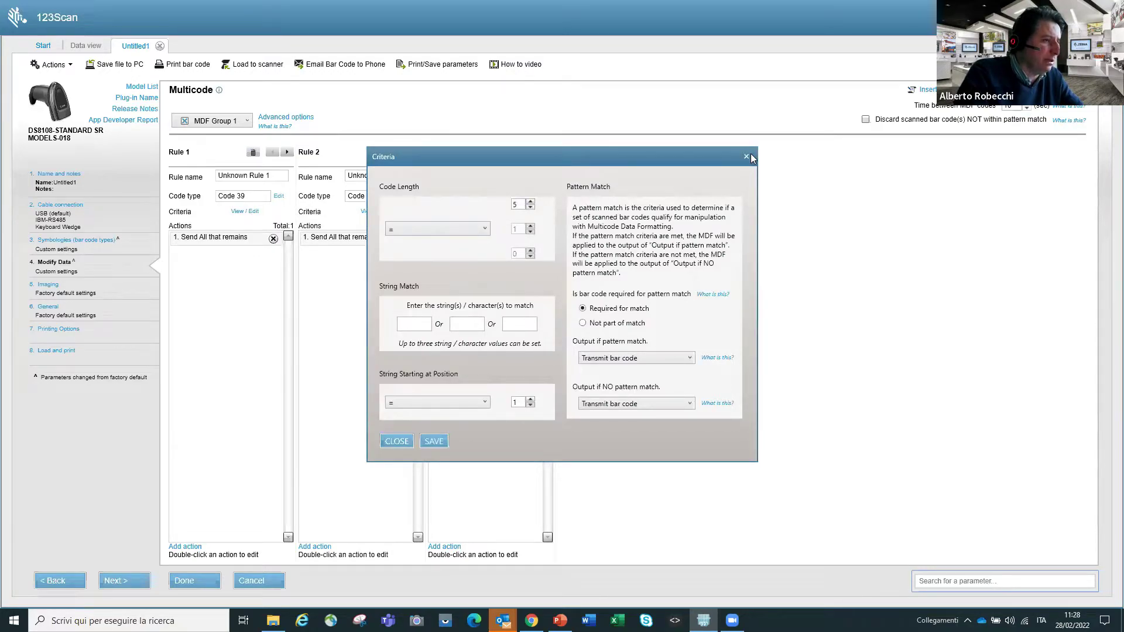
pyautogui.click(746, 156)
pyautogui.click(367, 212)
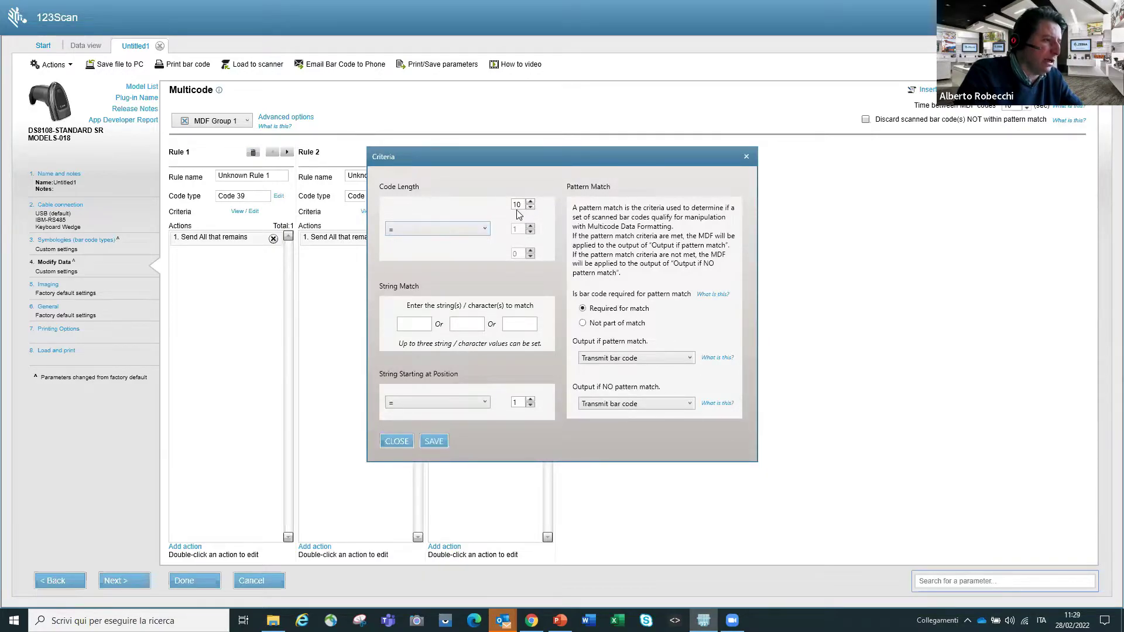
pyautogui.click(747, 159)
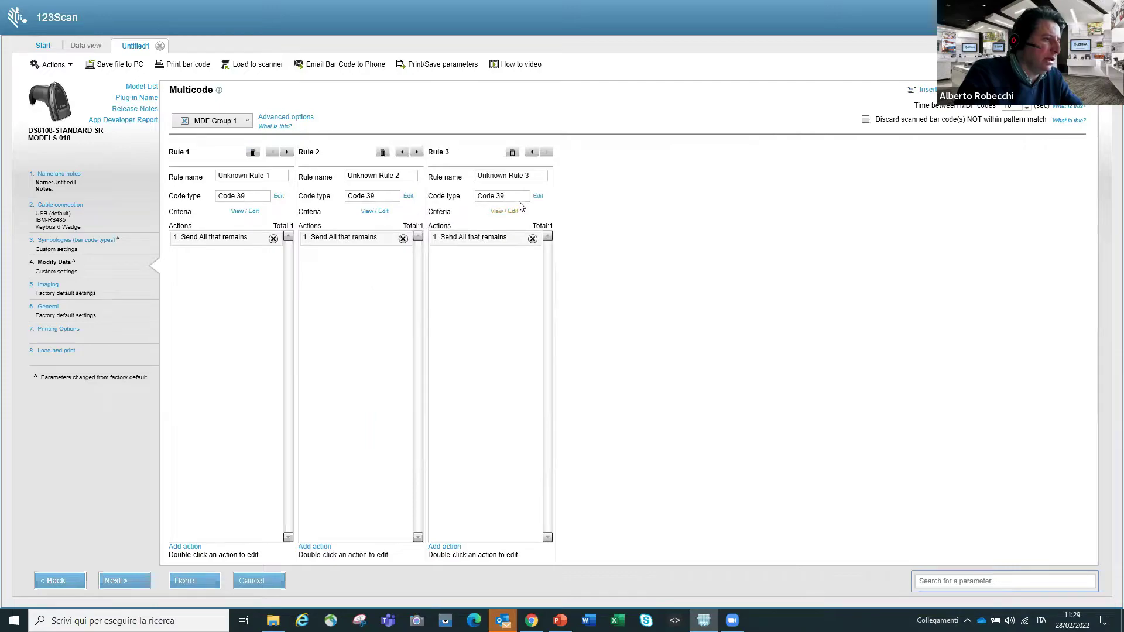
# Check Rule 3's accepted code types and criteria, then go to the Symbologies step
pyautogui.click(538, 197)
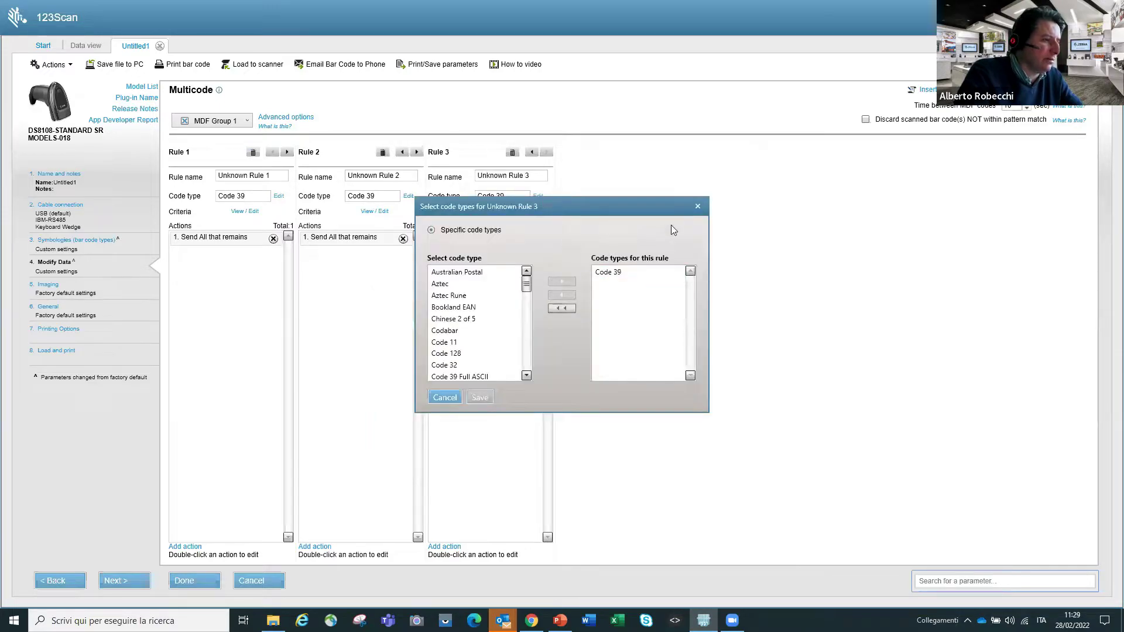
pyautogui.click(697, 207)
pyautogui.click(501, 212)
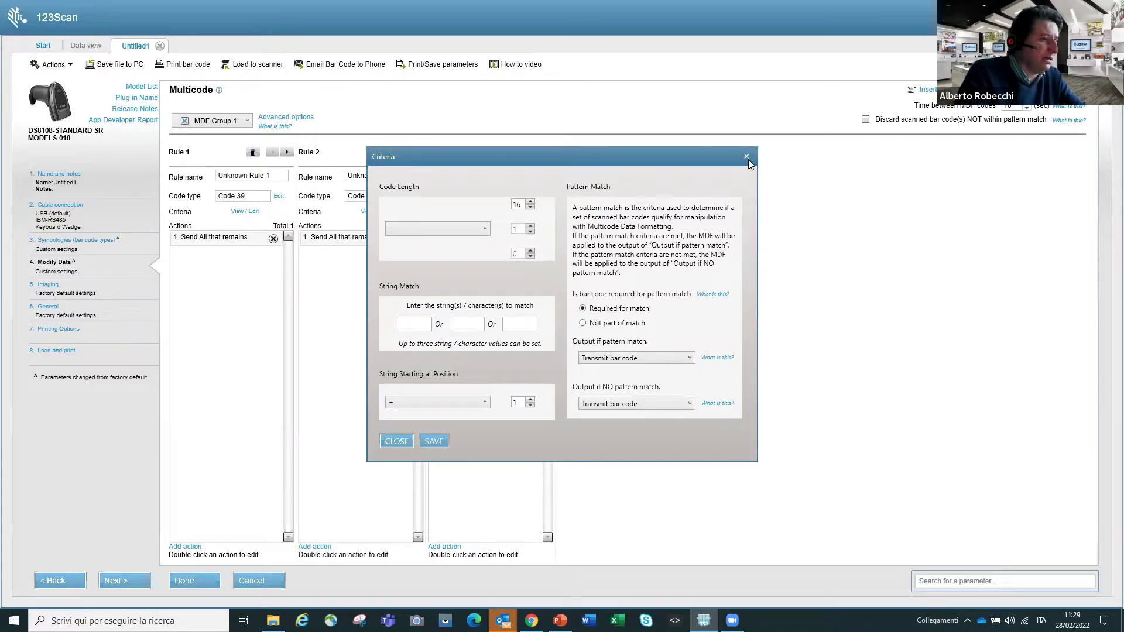
pyautogui.click(746, 156)
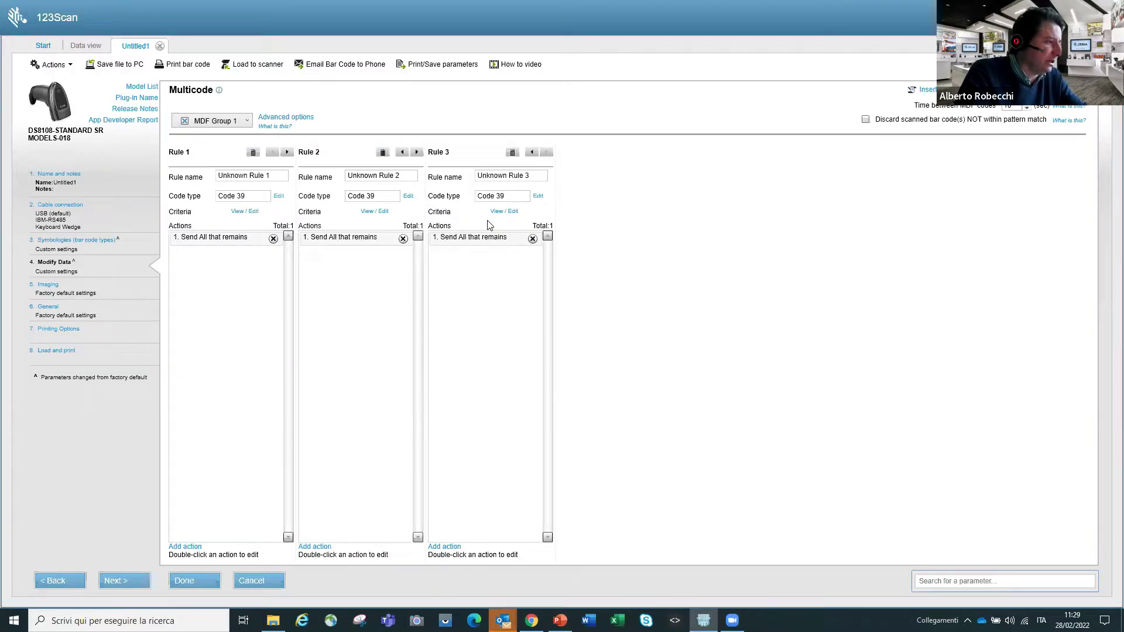
pyautogui.click(63, 243)
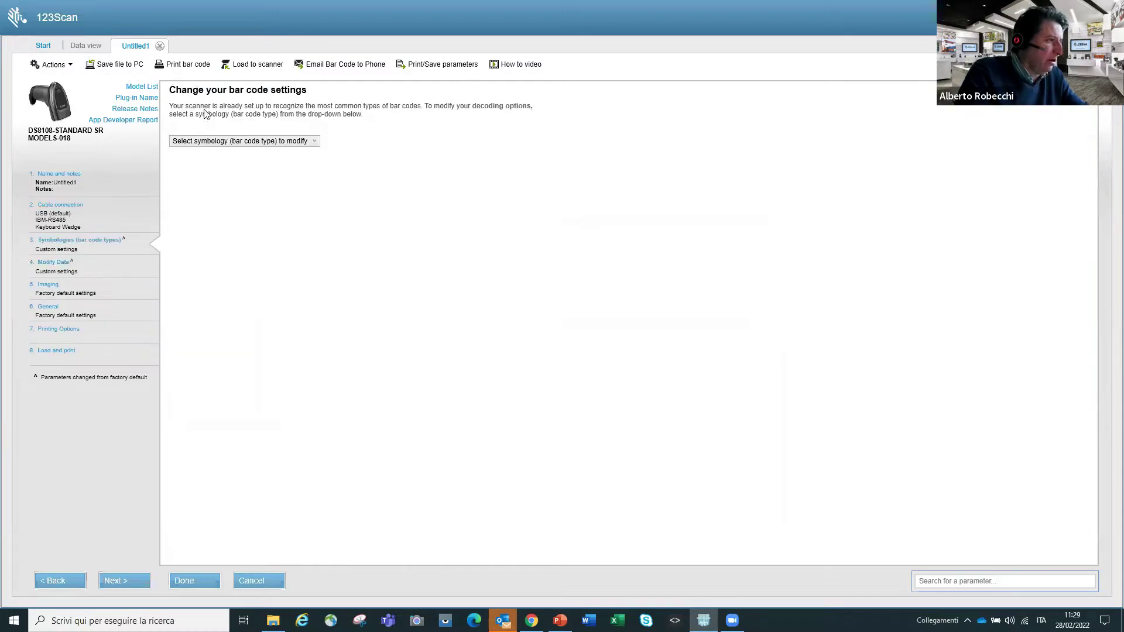
# Close Untitled1 without saving and dismiss the Open configuration dialog
pyautogui.click(159, 46)
pyautogui.click(536, 332)
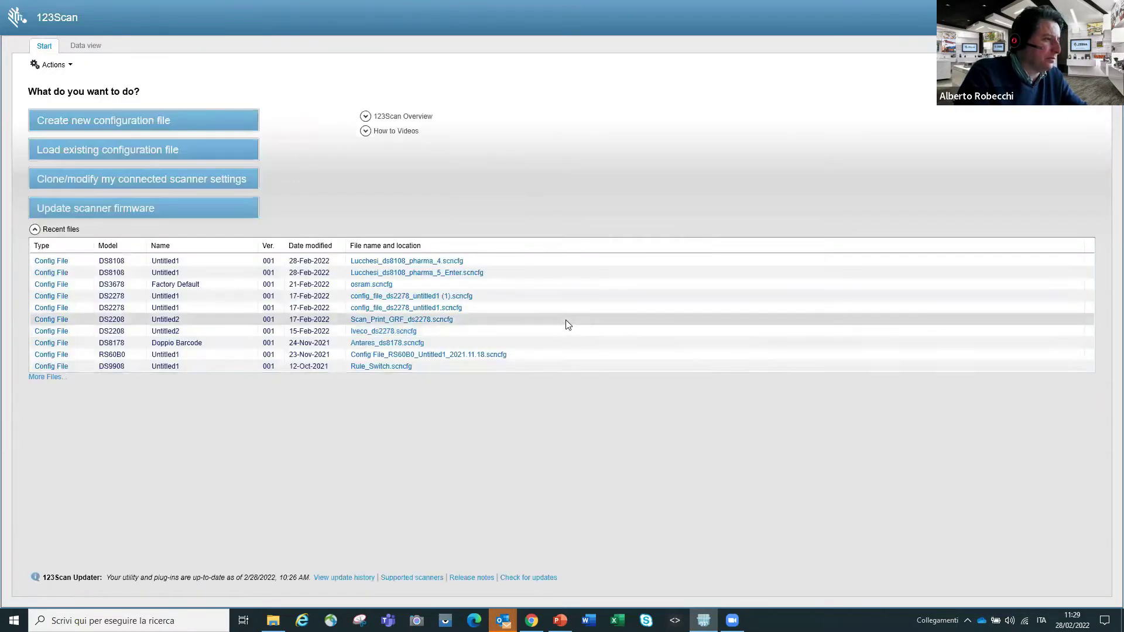
pyautogui.click(86, 156)
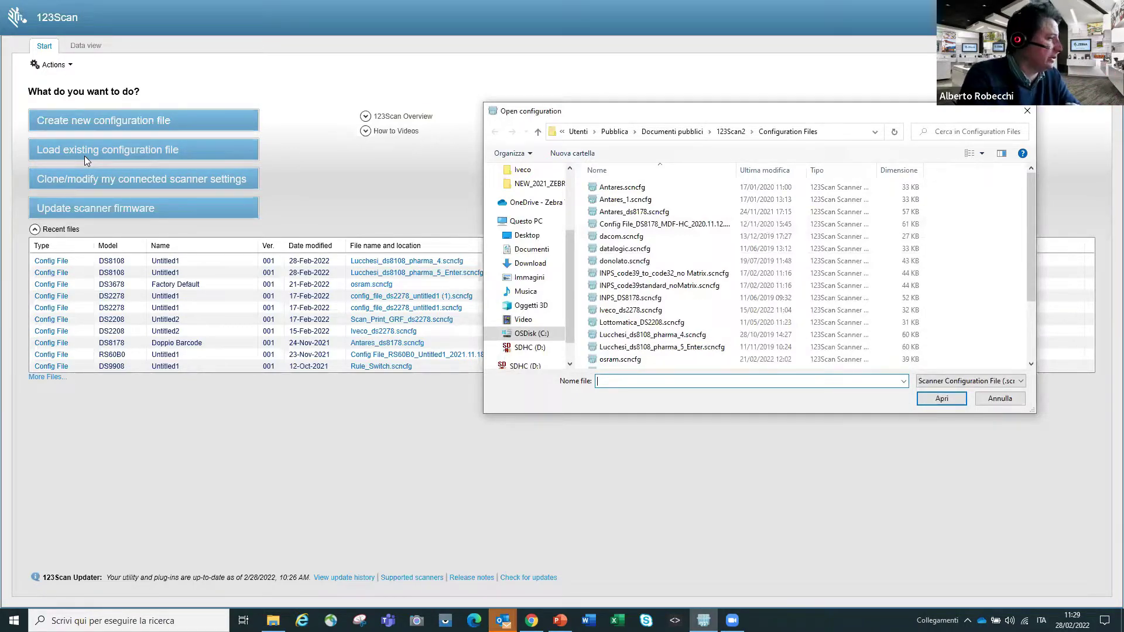
pyautogui.click(1028, 114)
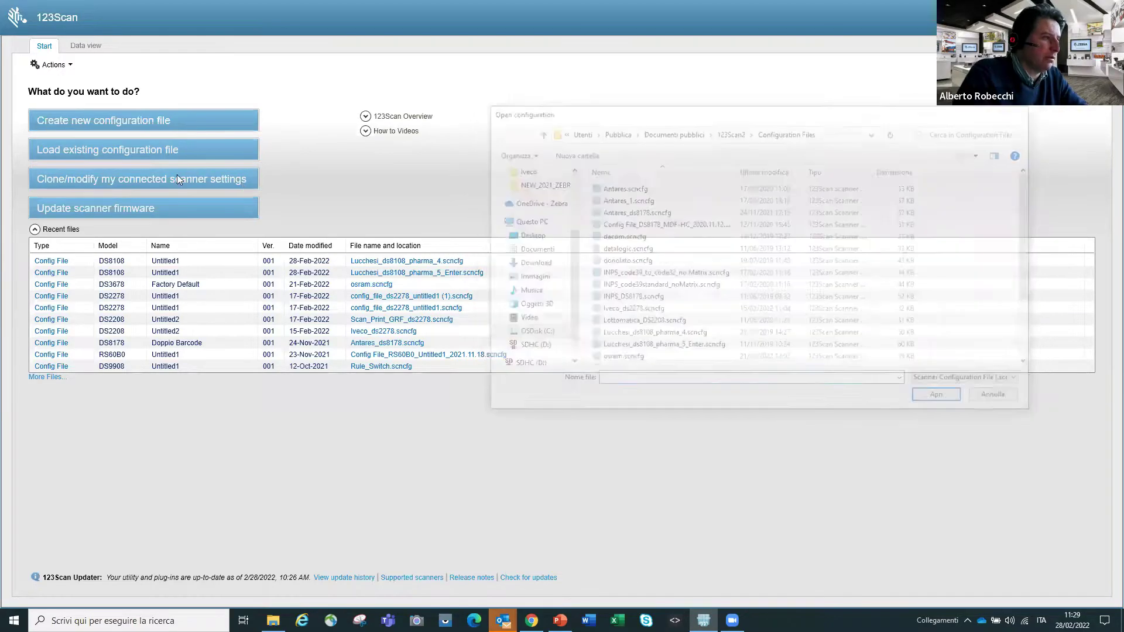
# Pull the CR8178 cradle's factory-default settings from the connected scanner, then close them unsaved
pyautogui.click(133, 180)
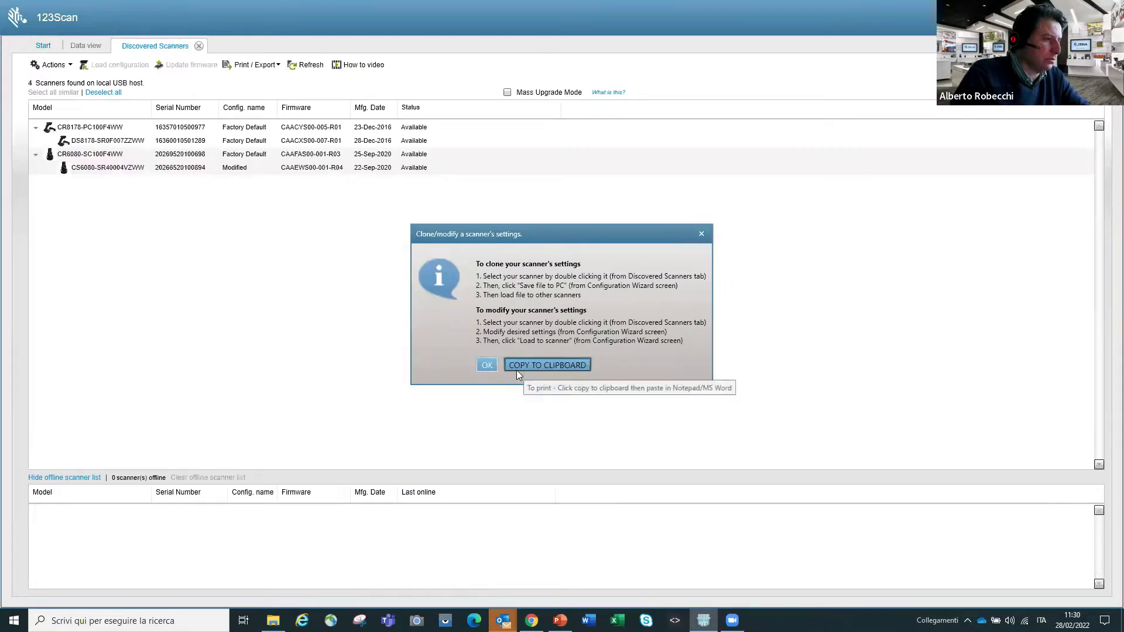
pyautogui.click(487, 366)
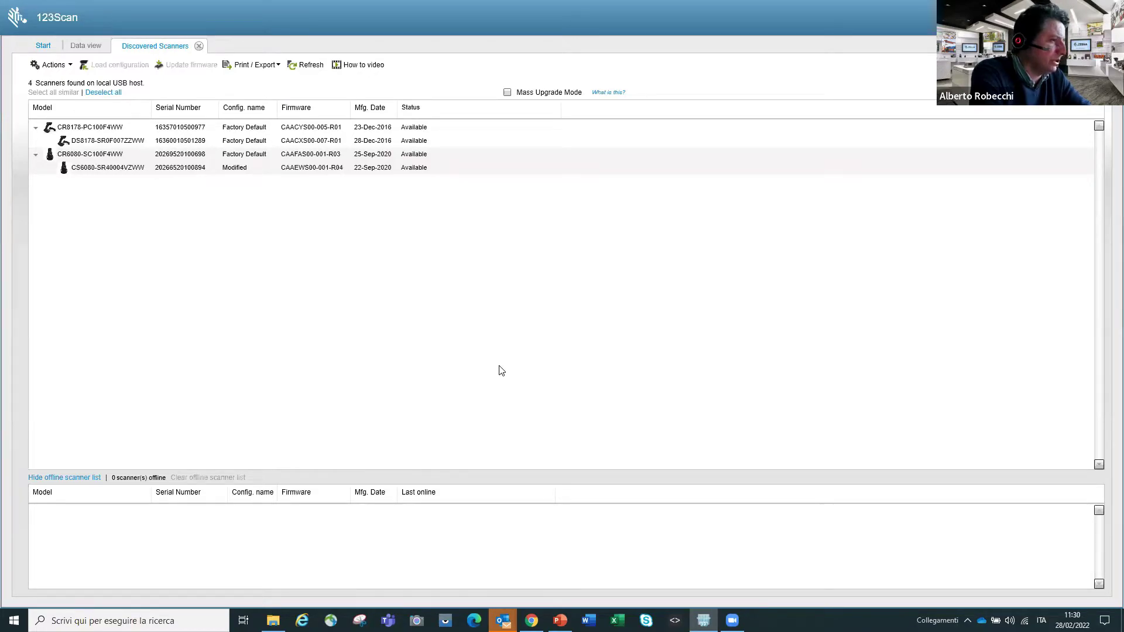
pyautogui.click(89, 128)
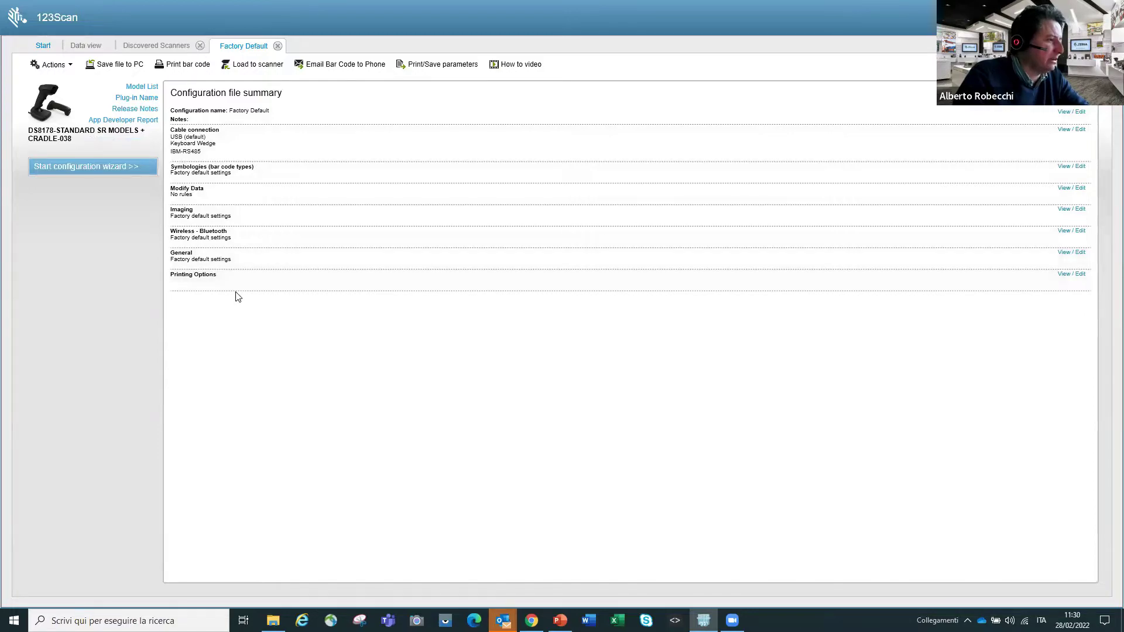
pyautogui.click(277, 46)
pyautogui.click(535, 336)
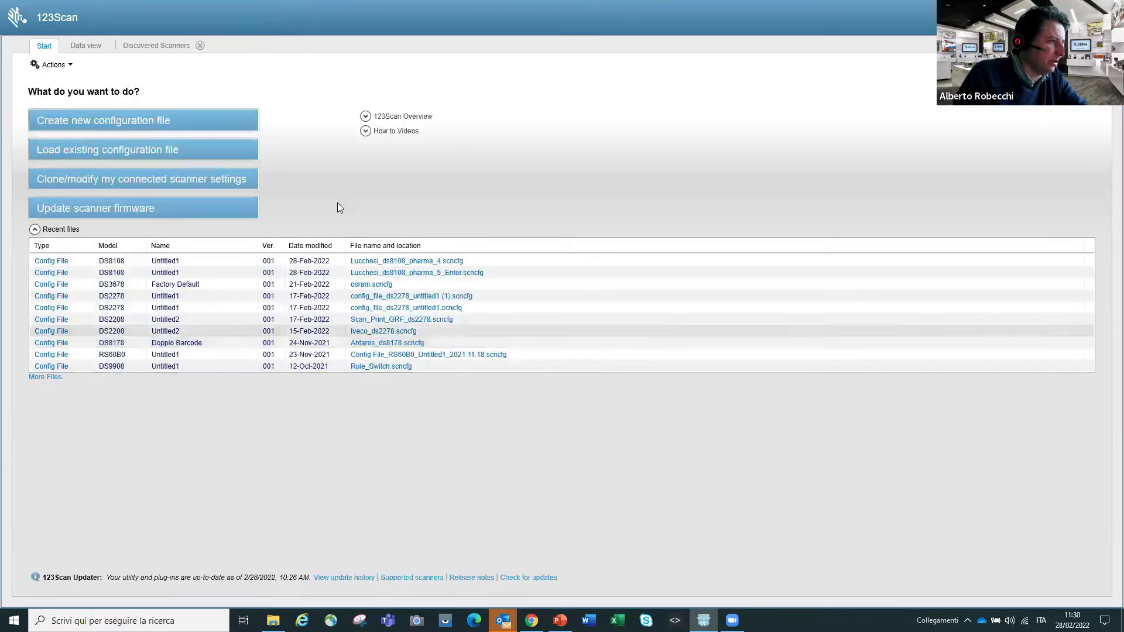
# From Update scanner firmware, load the CR8178 cradle's configuration and close it without saving
pyautogui.click(91, 209)
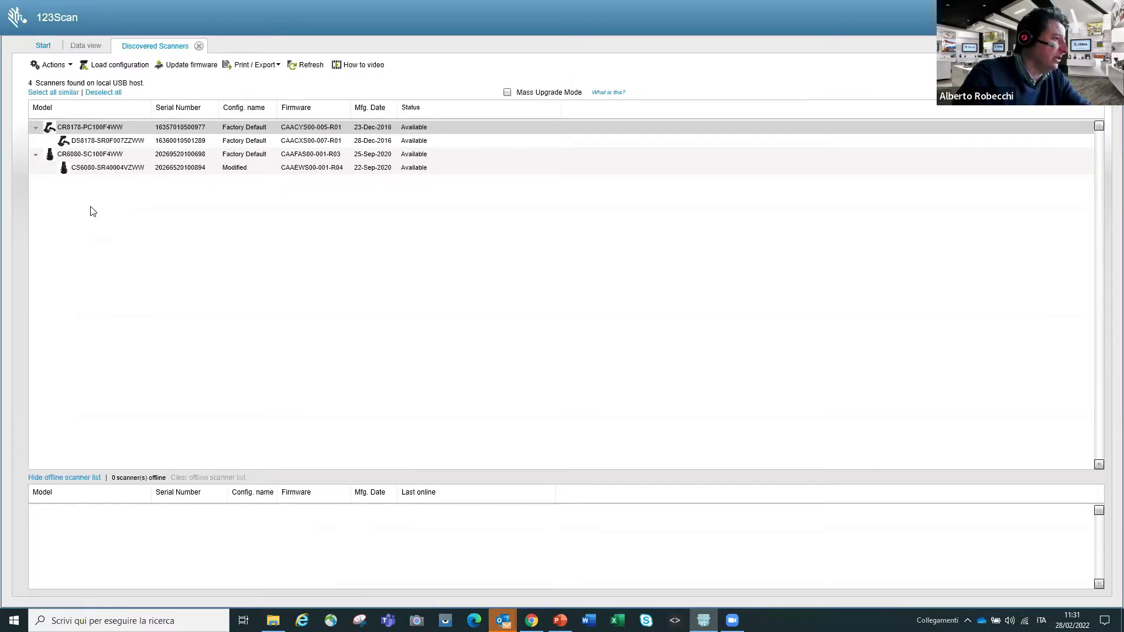
pyautogui.doubleClick(102, 128)
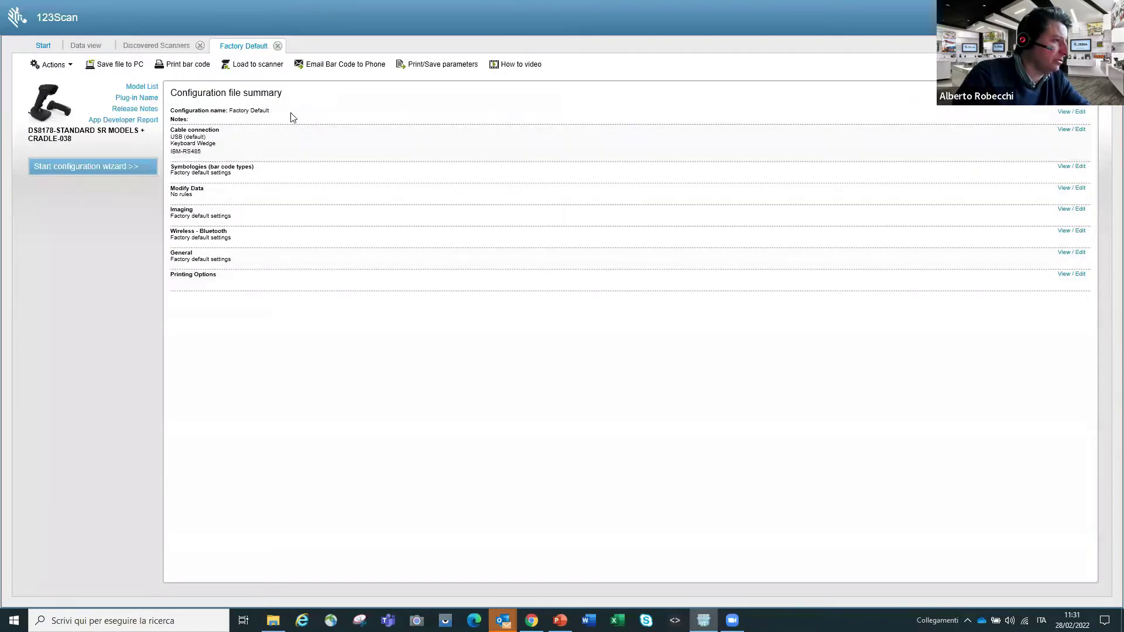
pyautogui.click(278, 47)
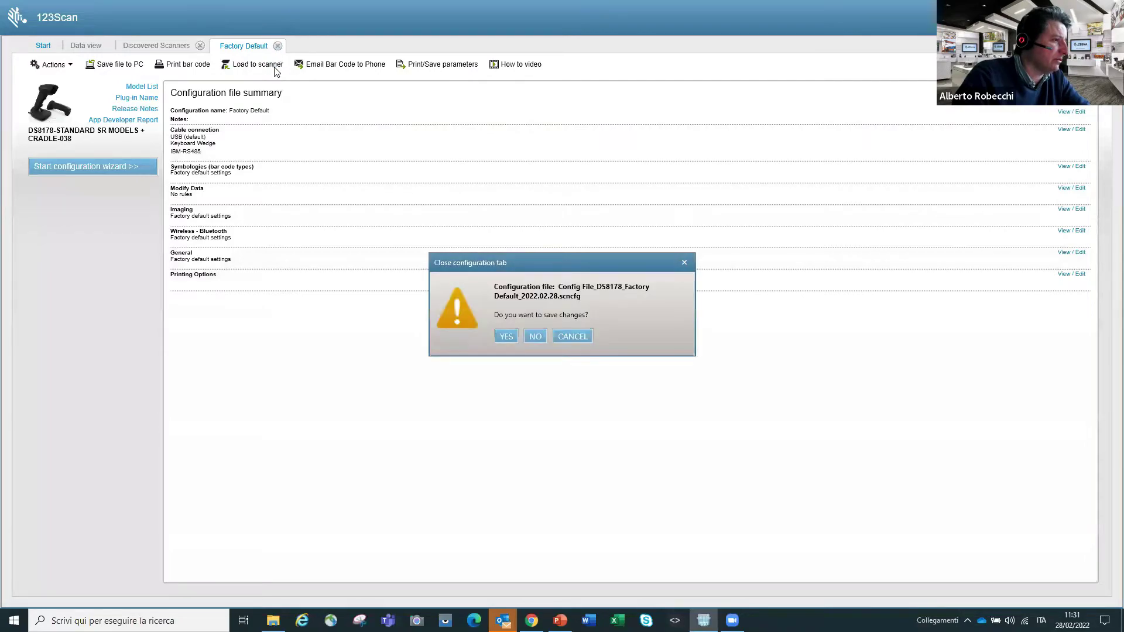
pyautogui.click(531, 338)
# Reopen the four-scanner list and select the DS8178 cradle row
pyautogui.click(95, 211)
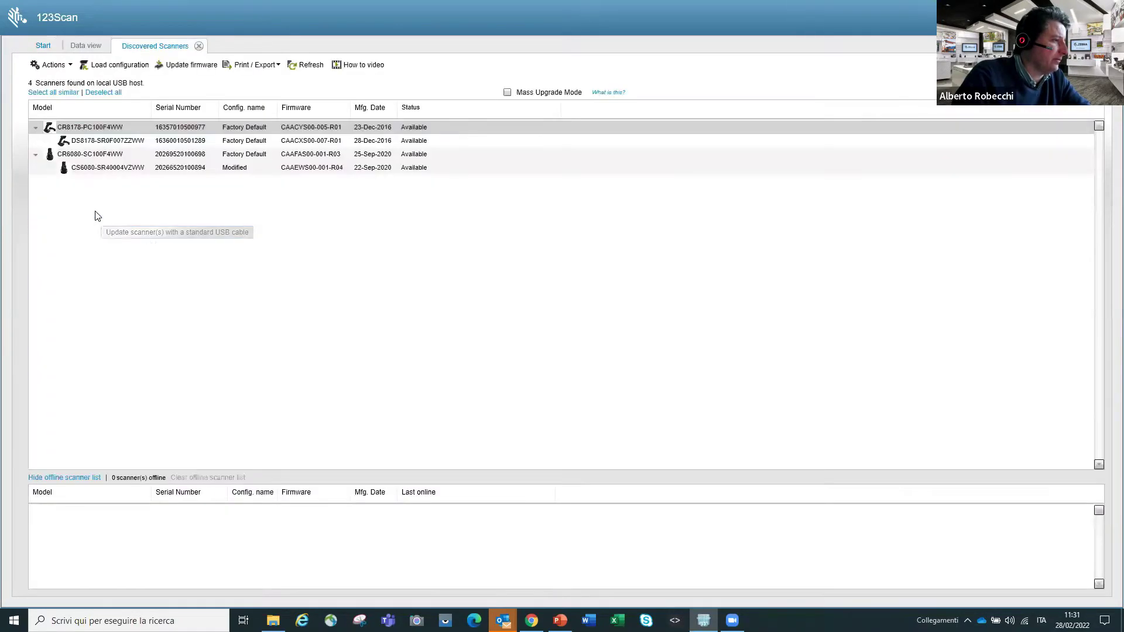
pyautogui.click(92, 164)
pyautogui.click(90, 142)
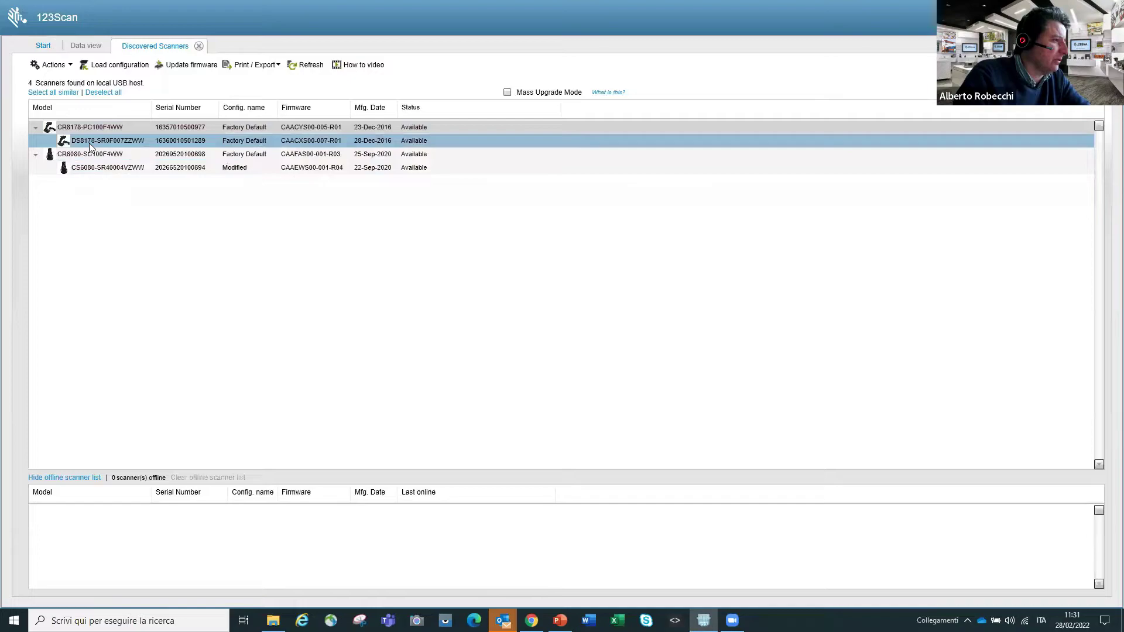
pyautogui.click(90, 145)
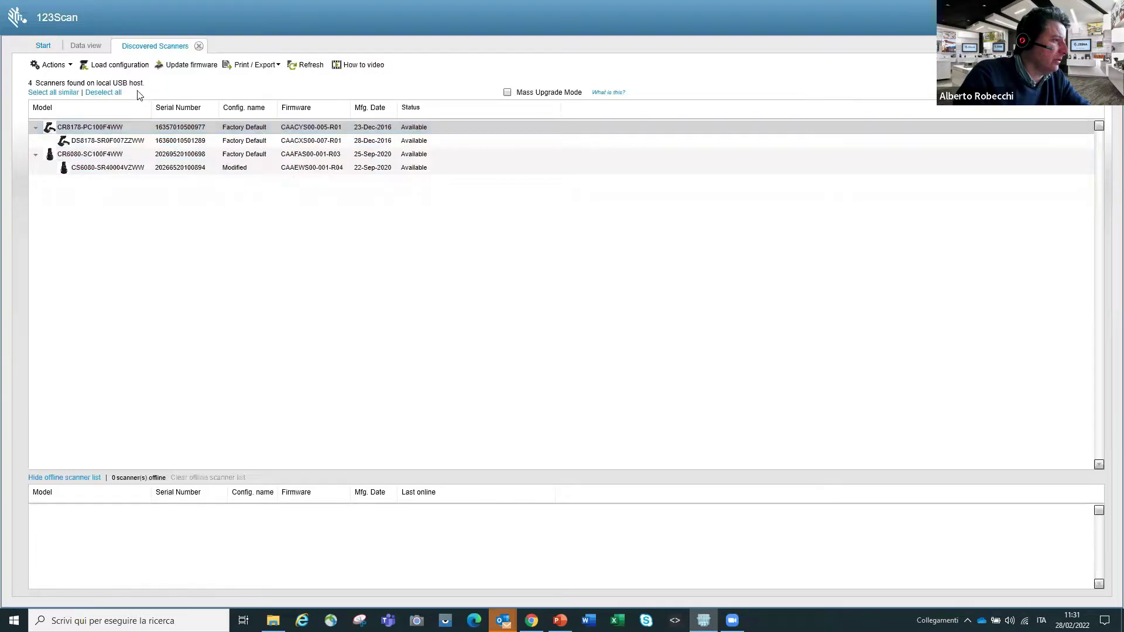
# Begin the cradle update to Release 039, scroll the release notes, and browse alternate firmware versions
pyautogui.click(187, 65)
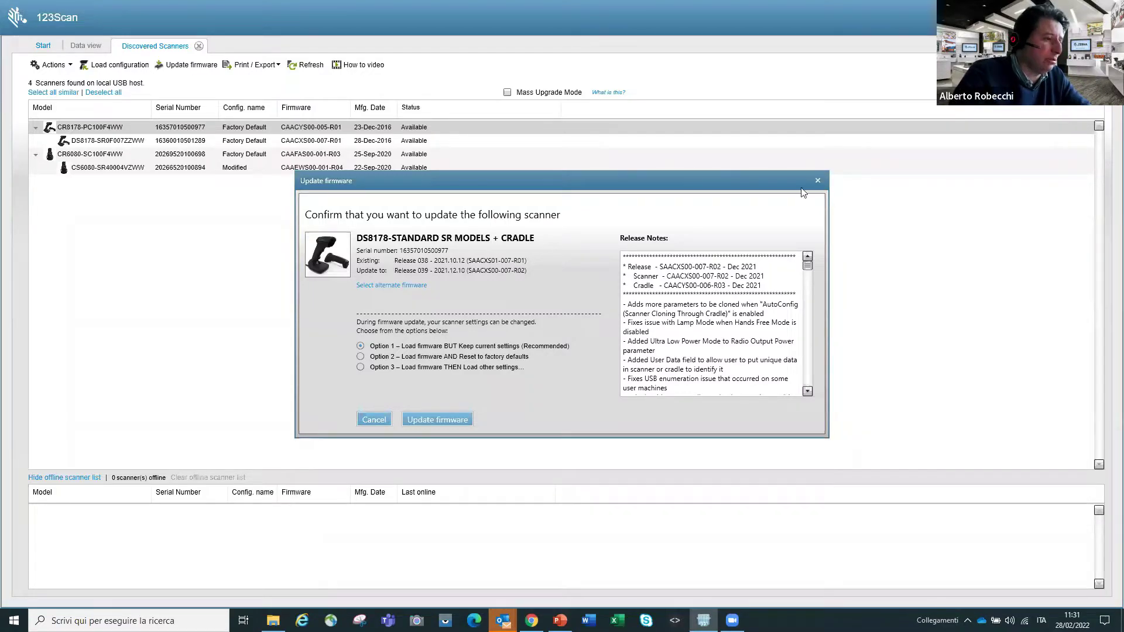
pyautogui.moveTo(807, 266)
pyautogui.mouseDown()
pyautogui.moveTo(808, 290)
pyautogui.moveTo(808, 261)
pyautogui.mouseUp()
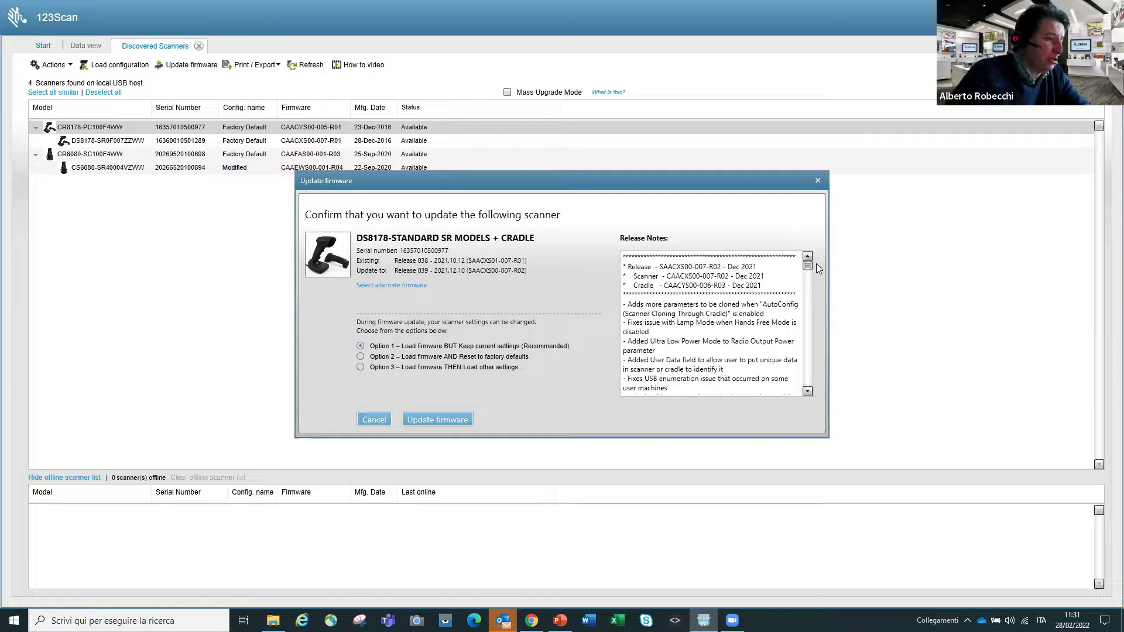
pyautogui.click(382, 287)
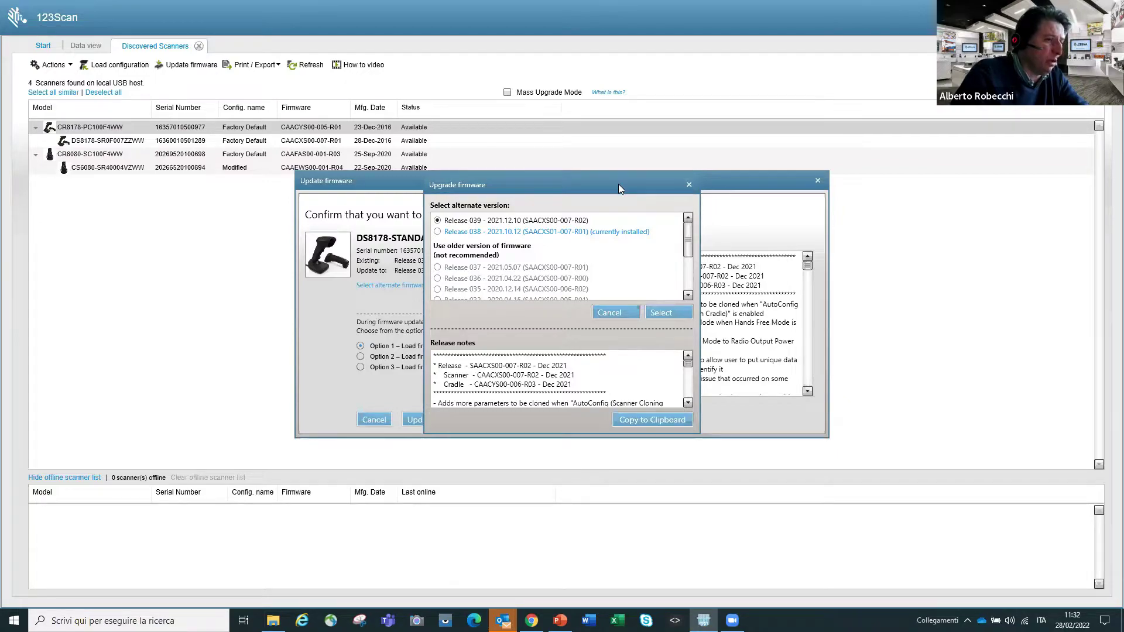
pyautogui.moveTo(621, 189); pyautogui.dragTo(799, 189)
pyautogui.moveTo(868, 234)
pyautogui.mouseDown()
pyautogui.moveTo(870, 267)
pyautogui.moveTo(869, 239)
pyautogui.mouseUp()
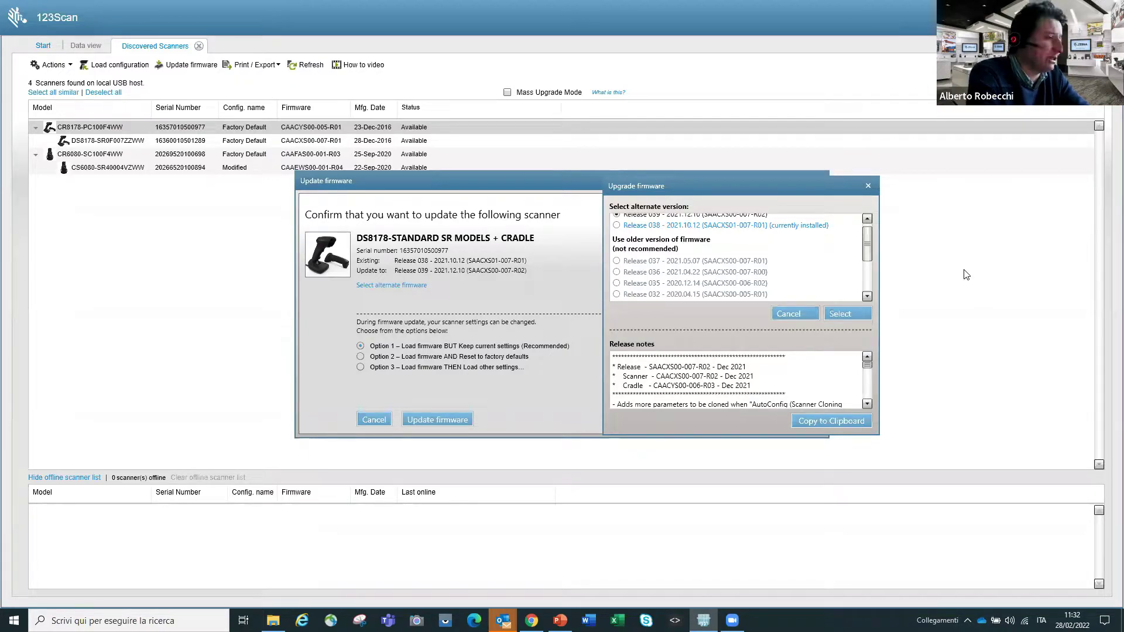
pyautogui.click(868, 185)
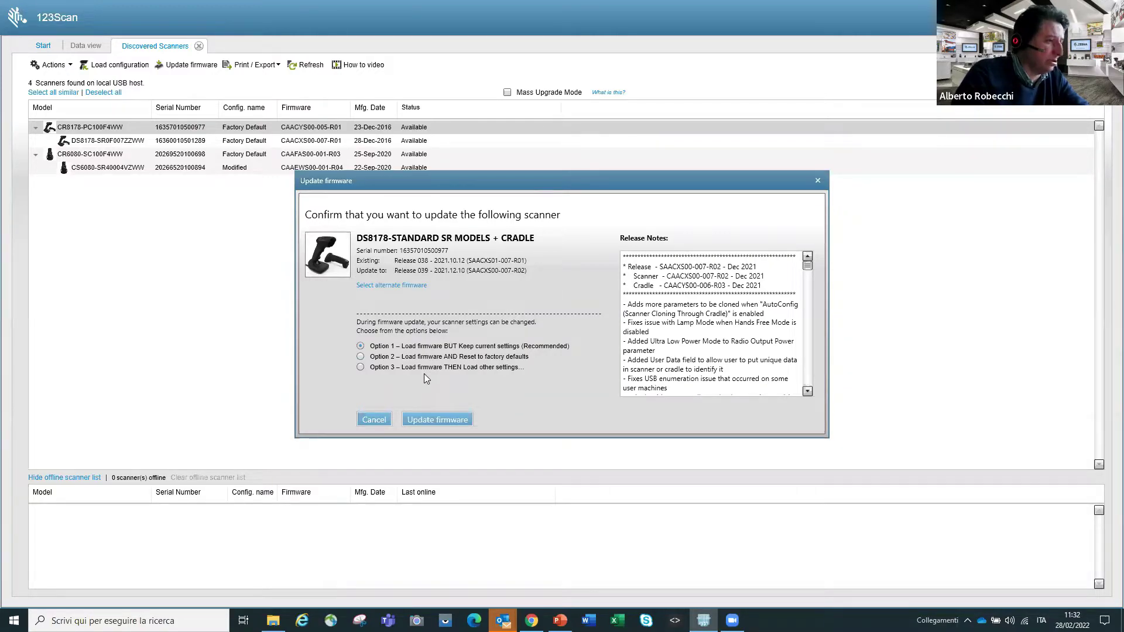
# Cancel the Release 039 update confirmation and close the Discovered Scanners tab
pyautogui.click(818, 182)
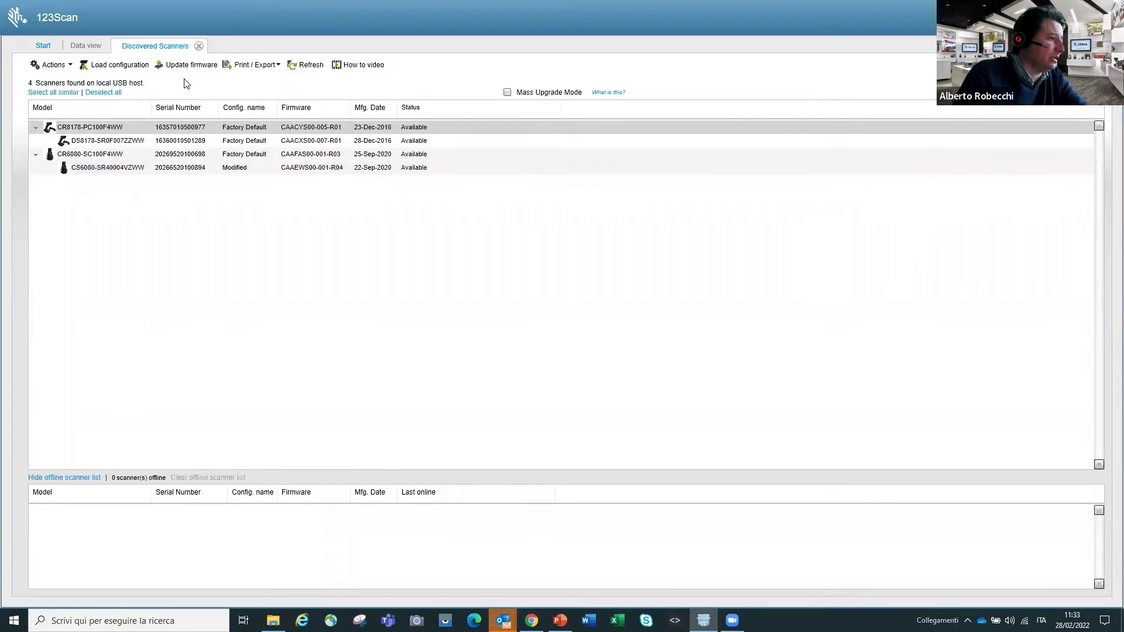
pyautogui.click(199, 46)
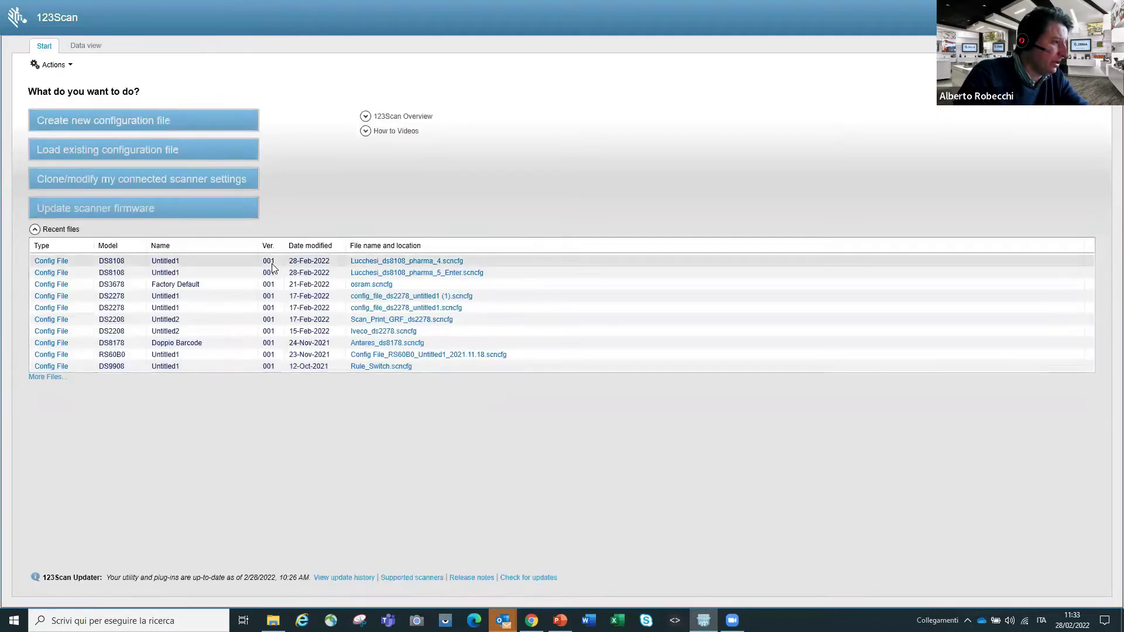
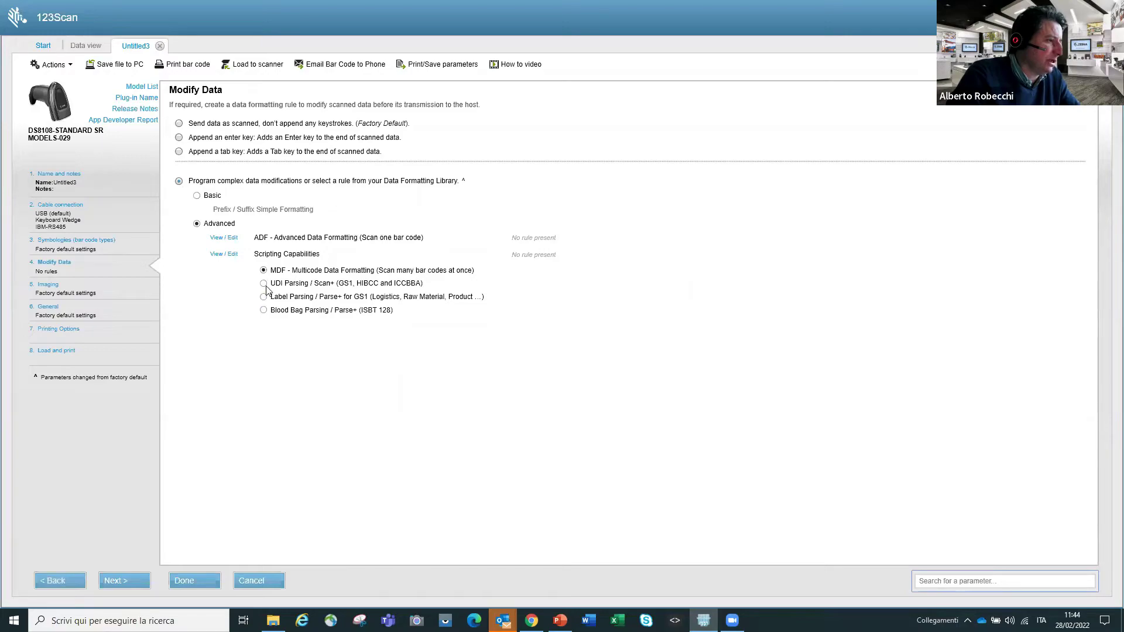
# Choose UDI Parsing / Scan+ as the Advanced scripting rule on the Modify Data page
pyautogui.click(264, 284)
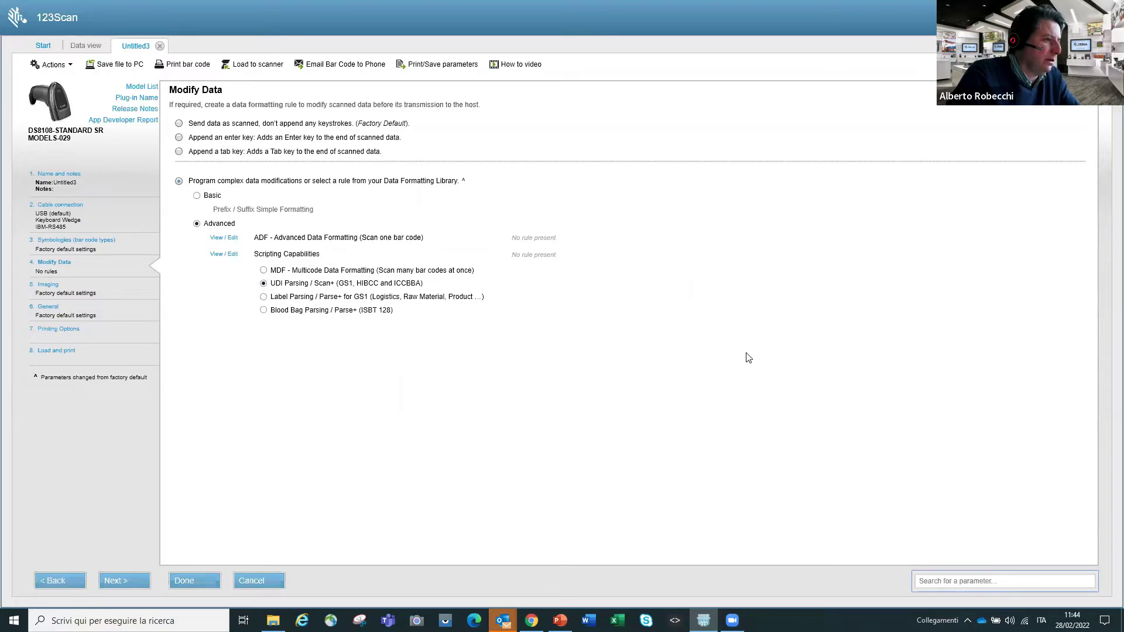
# Open the UDI parsing standards editor, dismiss the help and warning, and enable GS1 UDI parsing
pyautogui.click(218, 256)
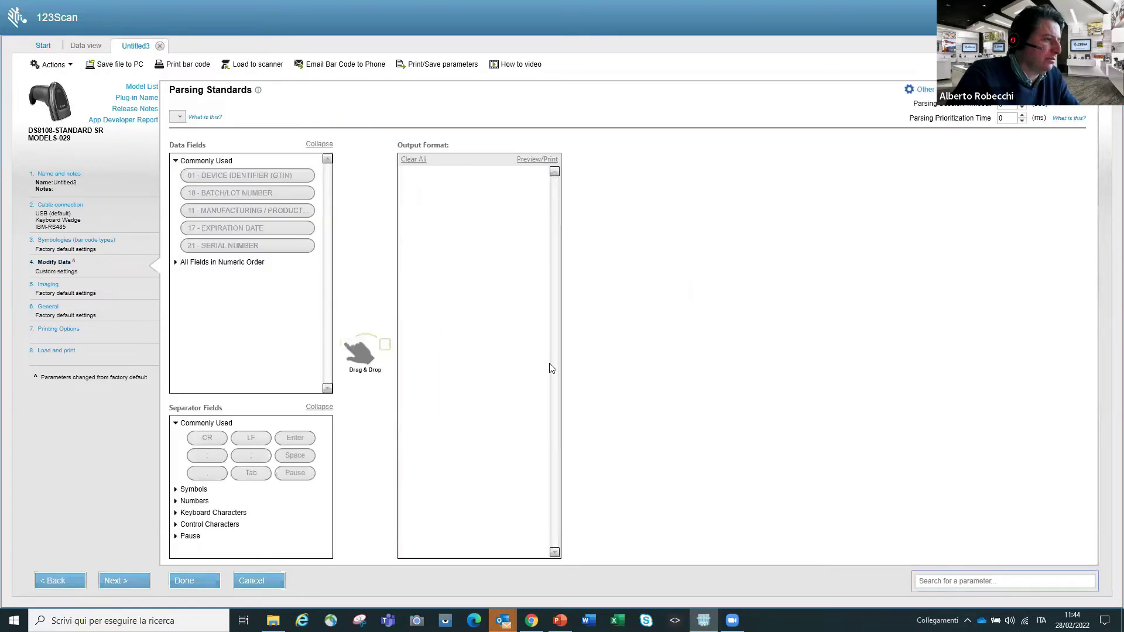
pyautogui.press('Return')
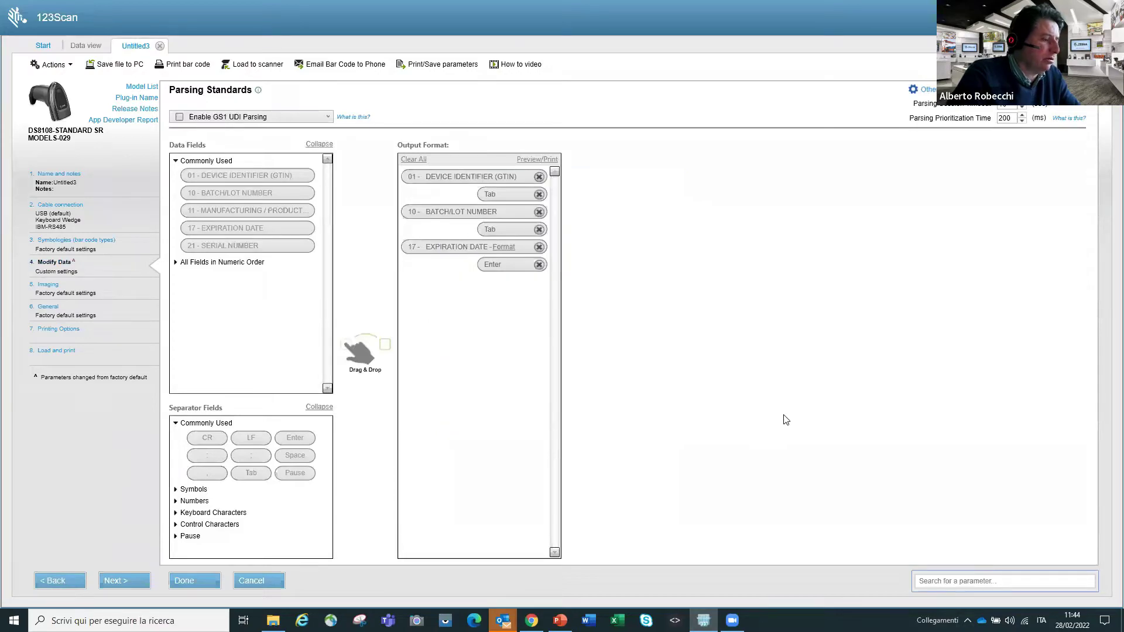
pyautogui.click(448, 179)
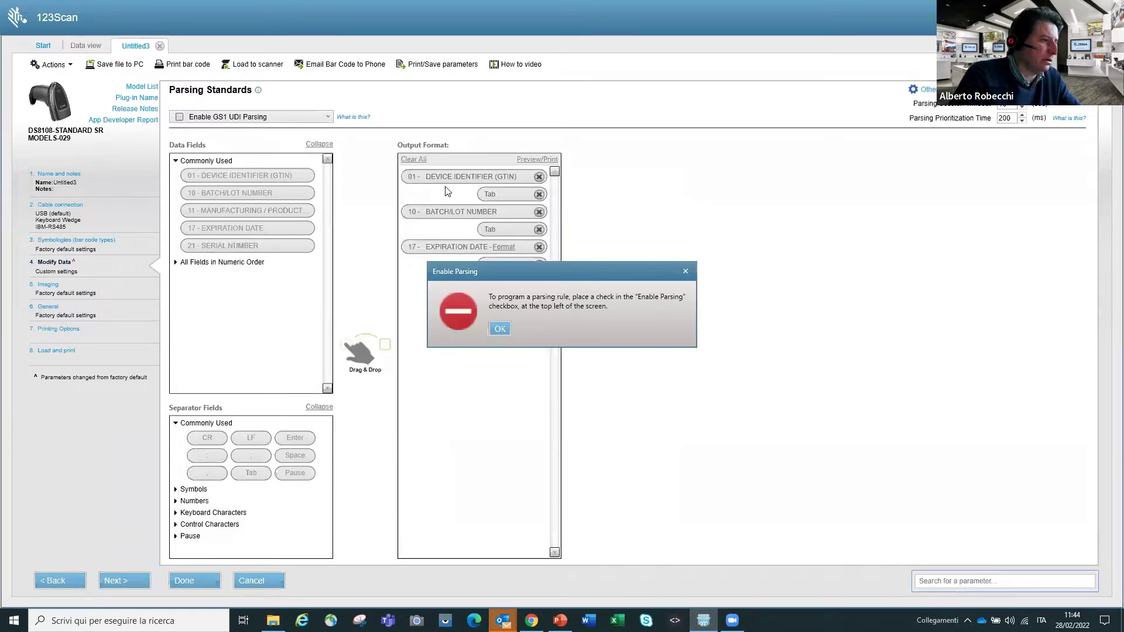
pyautogui.click(499, 328)
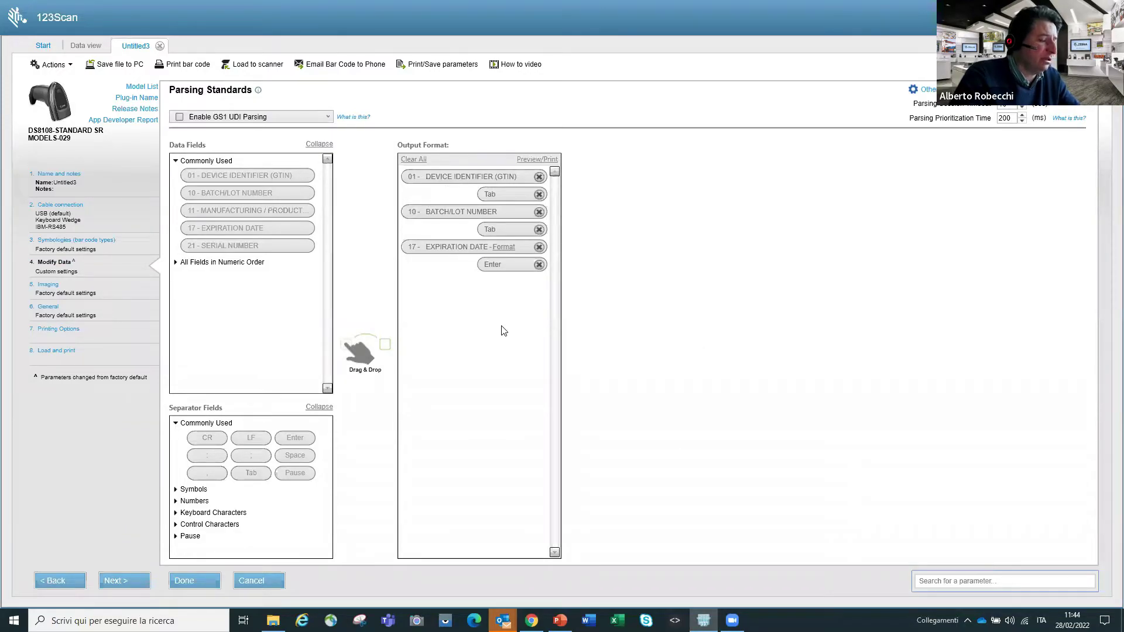
pyautogui.click(179, 120)
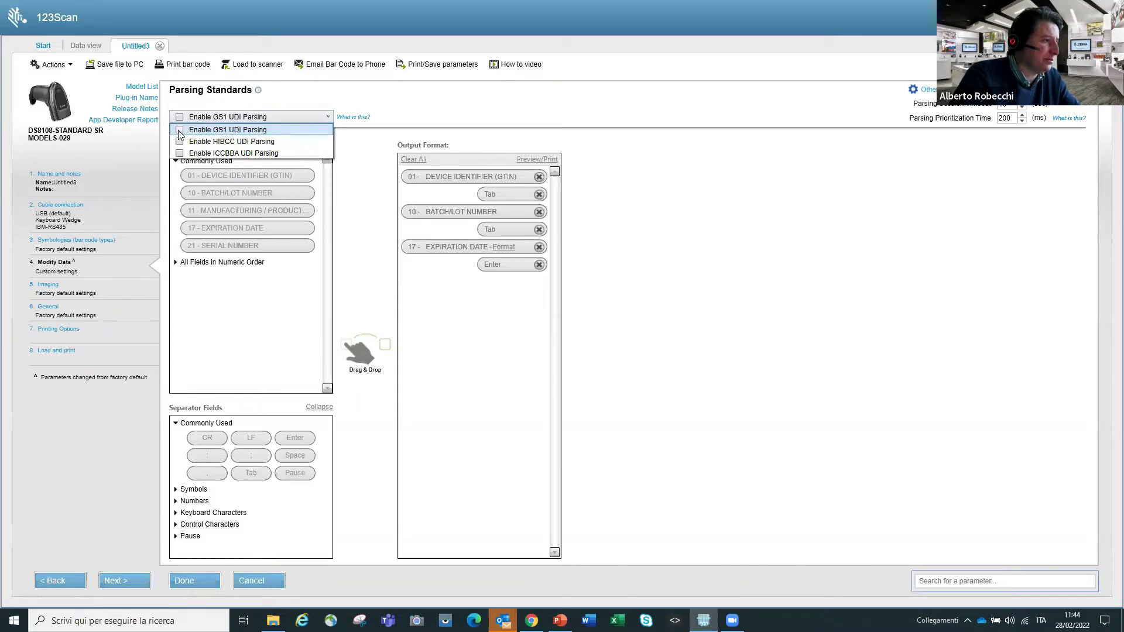
pyautogui.click(180, 131)
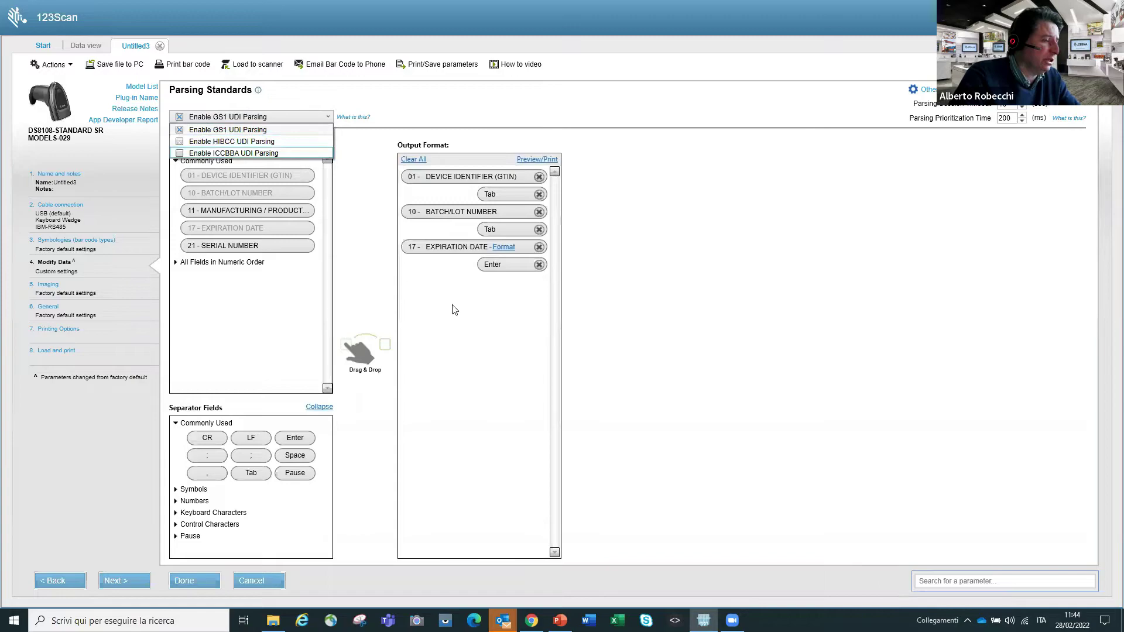
pyautogui.click(506, 369)
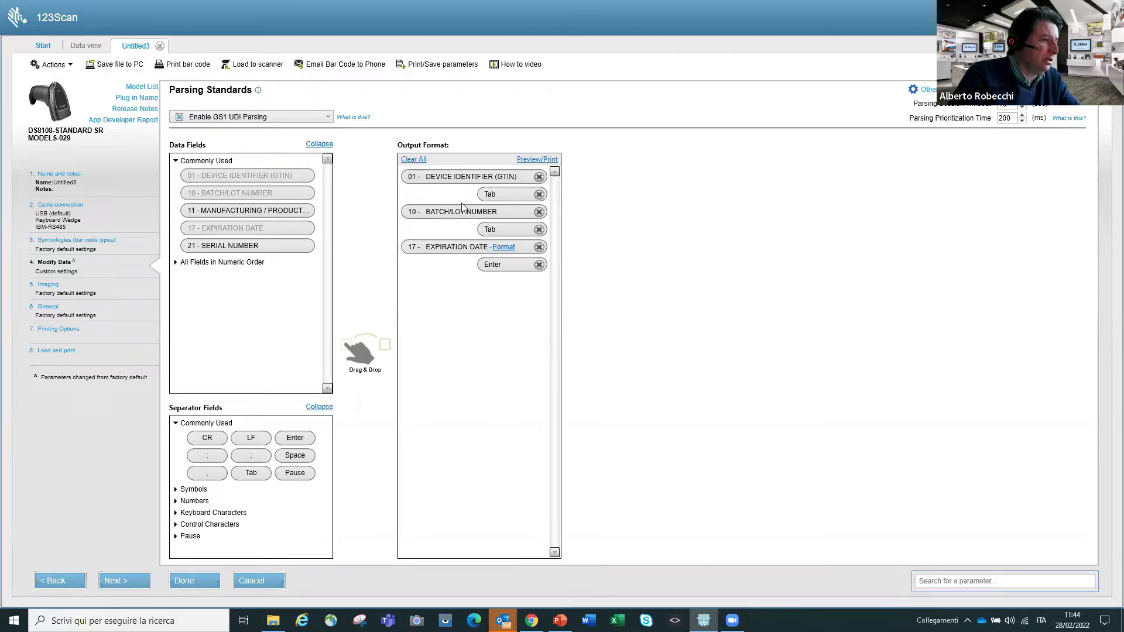
# Try rearranging the output, then append a SERIAL NUMBER field and an Enter separator
pyautogui.moveTo(493, 178)
pyautogui.mouseDown()
pyautogui.moveTo(482, 279)
pyautogui.moveTo(486, 176)
pyautogui.mouseUp()
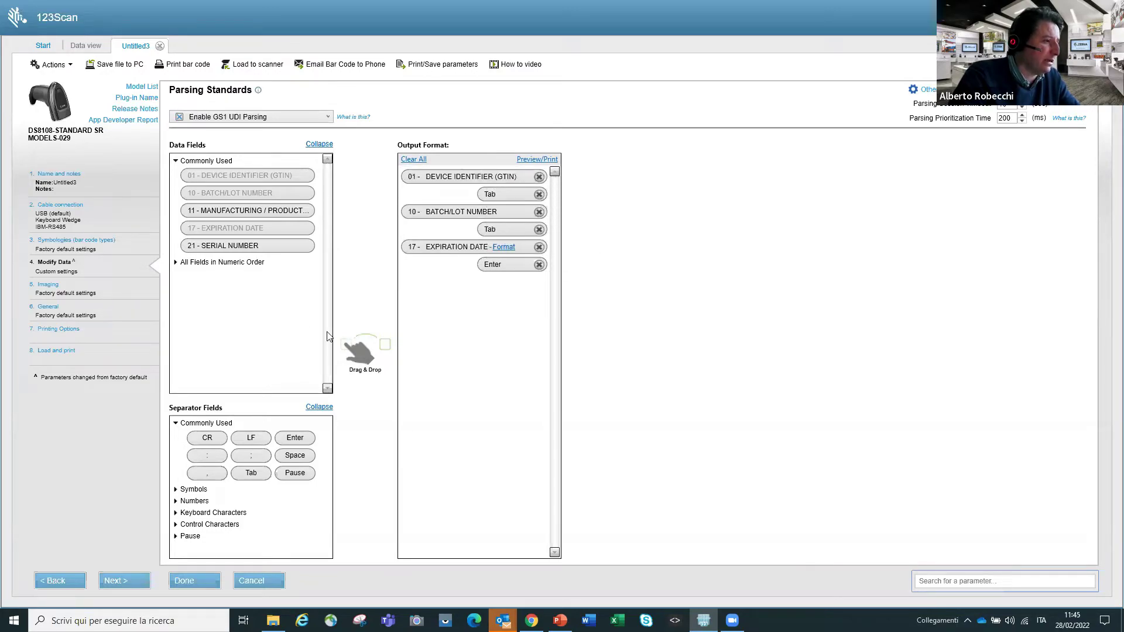
pyautogui.doubleClick(228, 247)
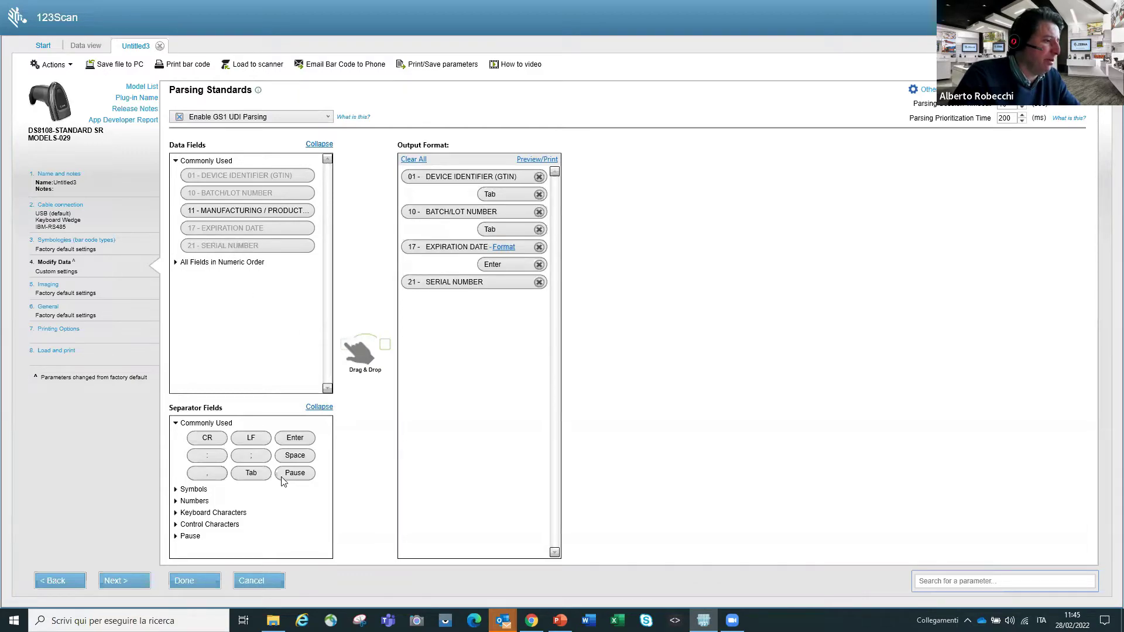
pyautogui.doubleClick(295, 439)
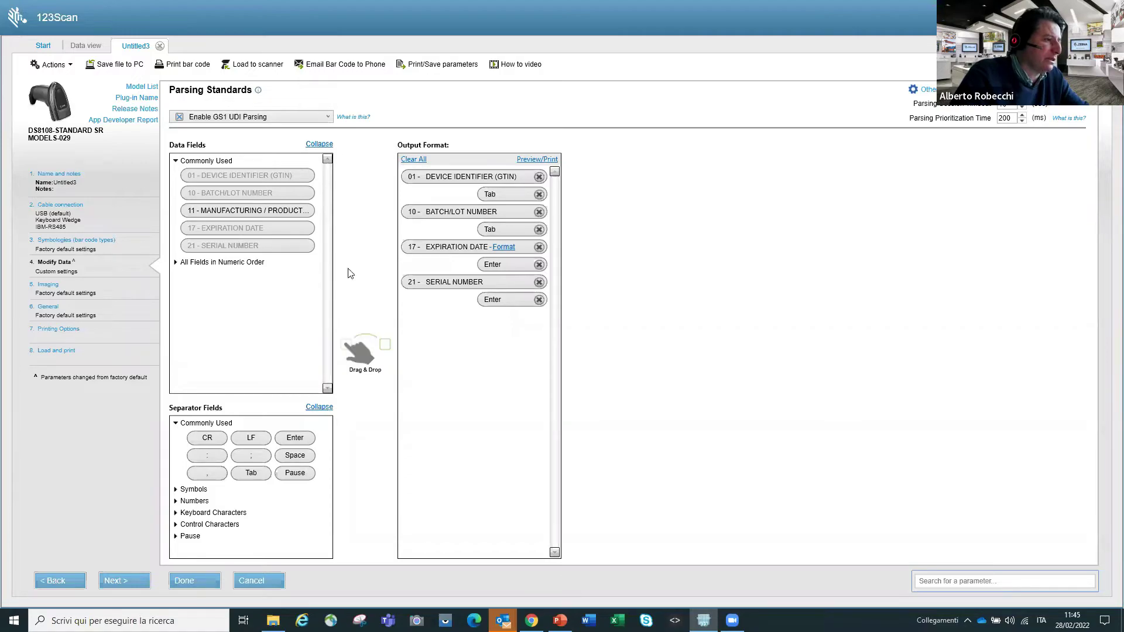
# Delete every row of the Output Format until the list is empty
pyautogui.click(539, 177)
pyautogui.click(539, 177)
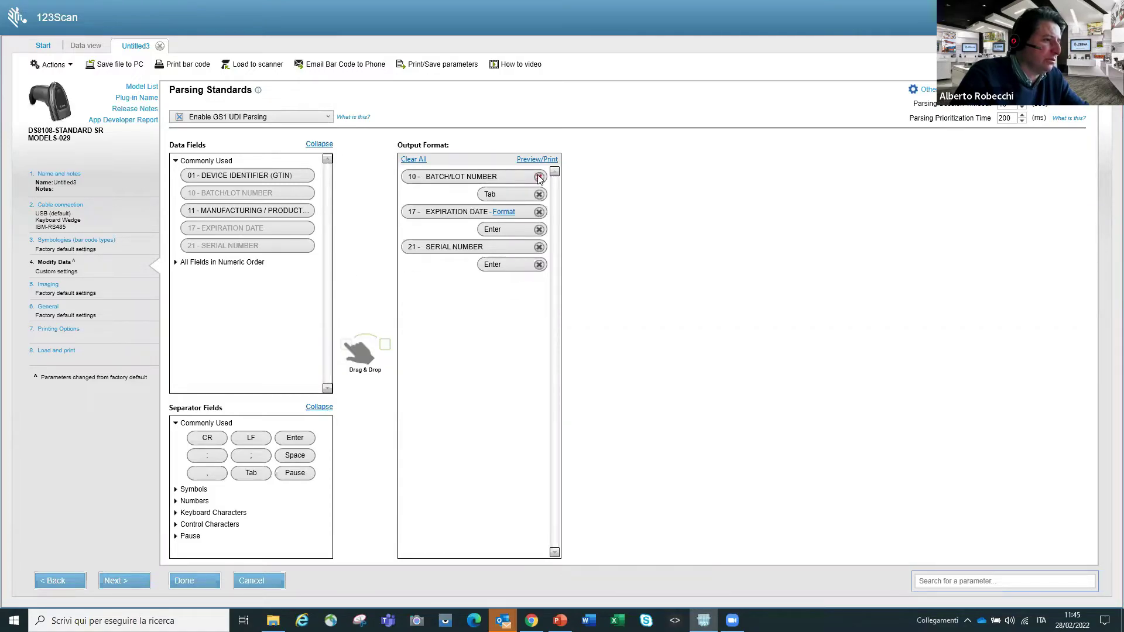
pyautogui.click(539, 177)
pyautogui.click(540, 177)
pyautogui.click(539, 177)
pyautogui.click(539, 177)
pyautogui.click(539, 177)
pyautogui.click(539, 177)
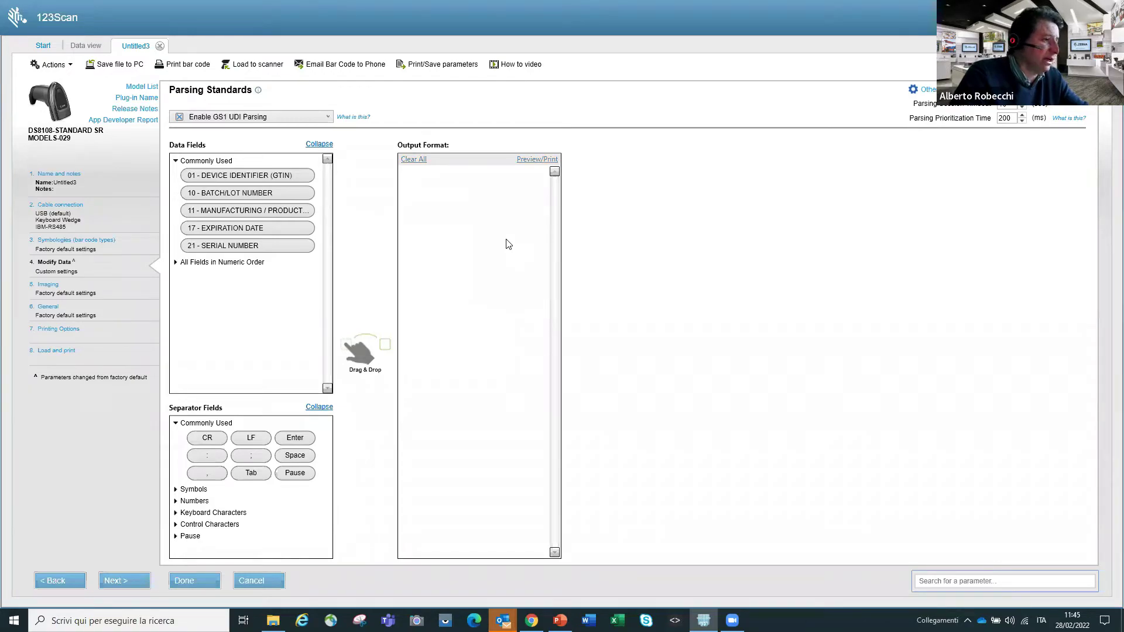
# Add 01 - DEVICE IDENTIFIER (GTIN) to the output, followed by a Tab separator
pyautogui.doubleClick(238, 176)
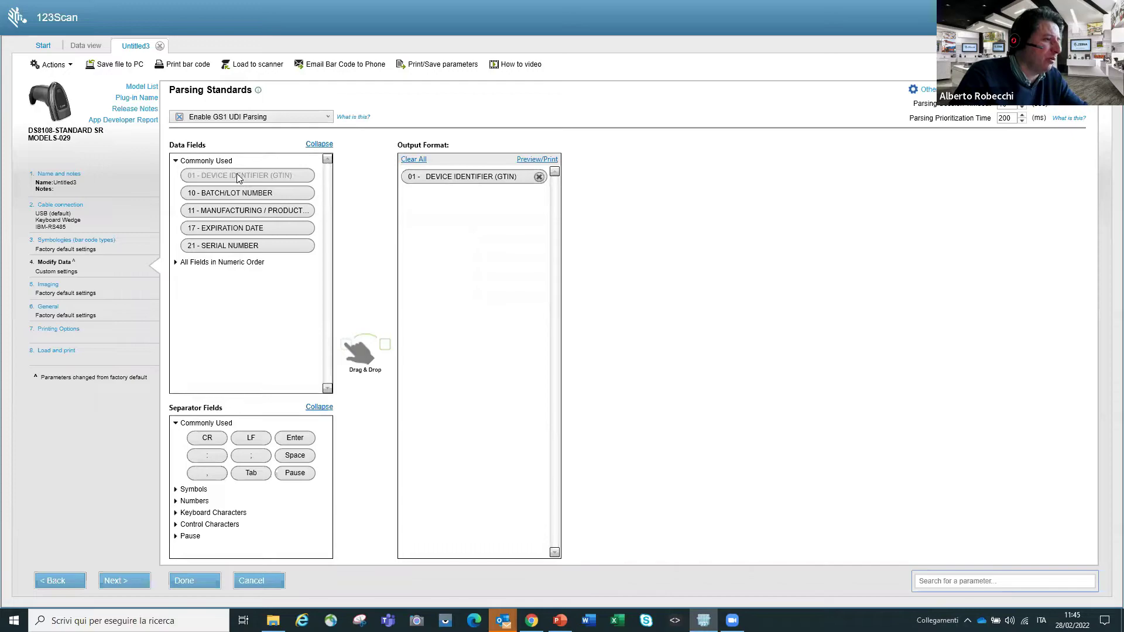
pyautogui.click(176, 490)
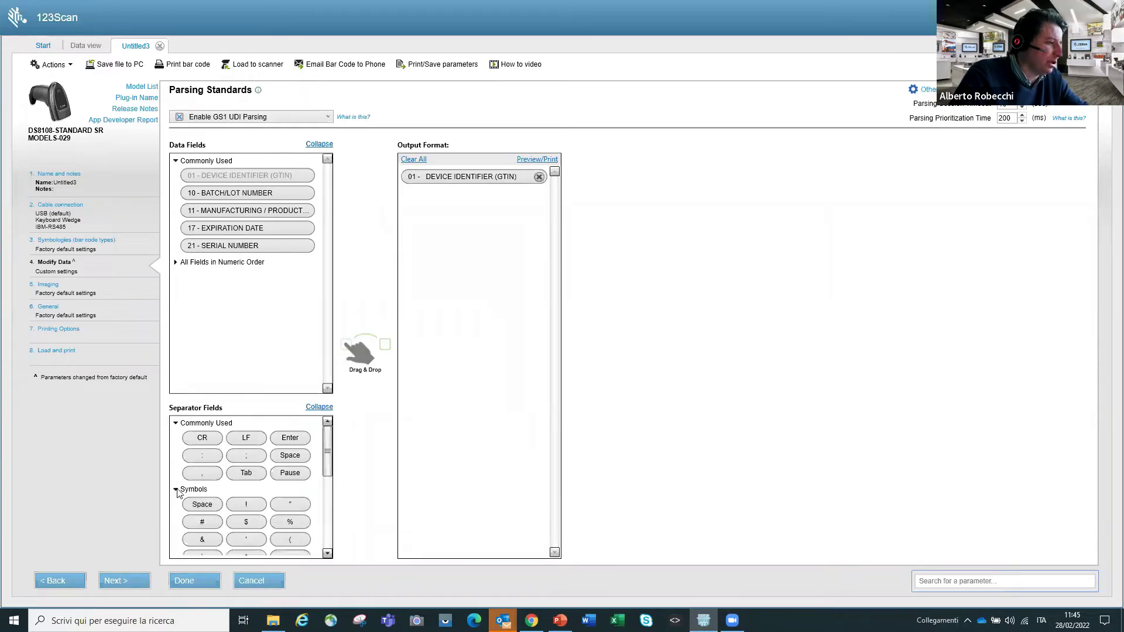
pyautogui.click(177, 490)
pyautogui.click(176, 502)
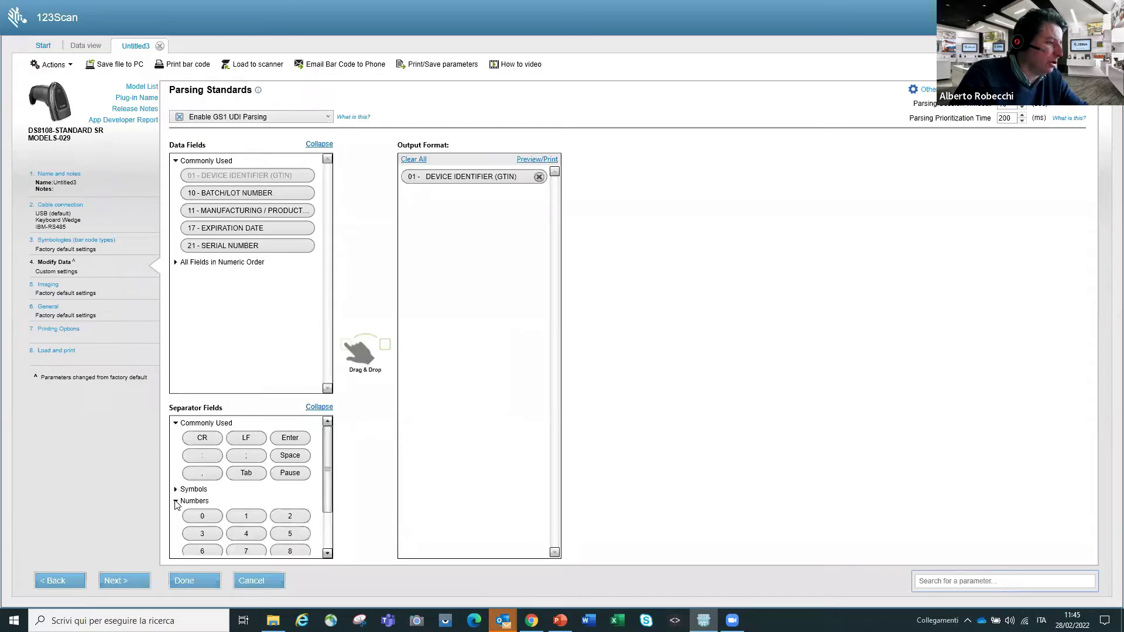
pyautogui.click(176, 502)
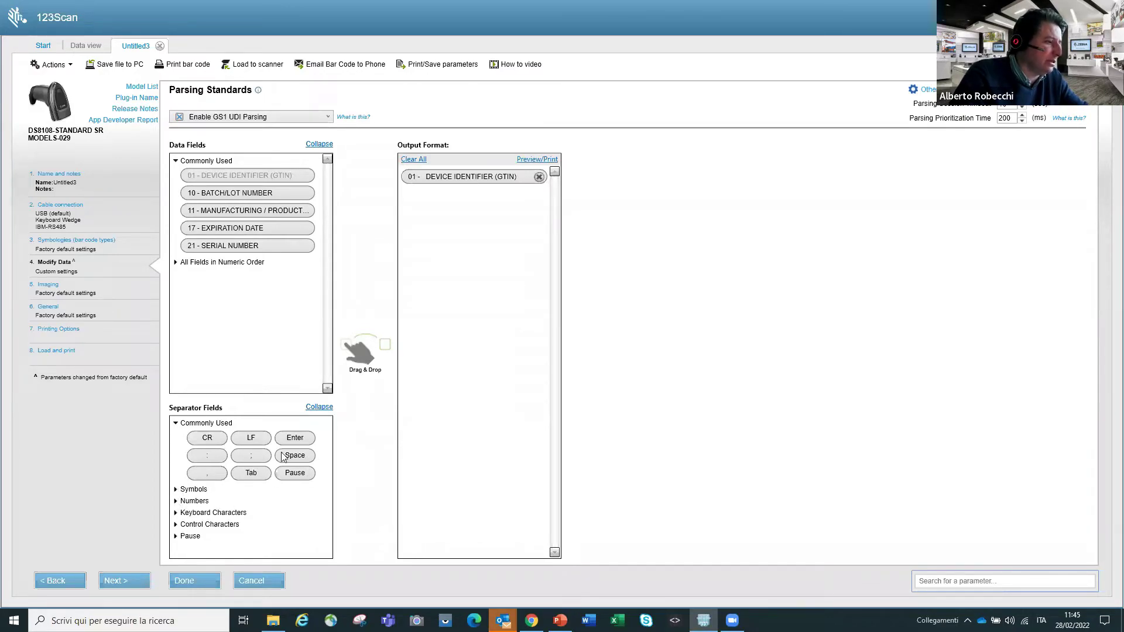
pyautogui.doubleClick(258, 477)
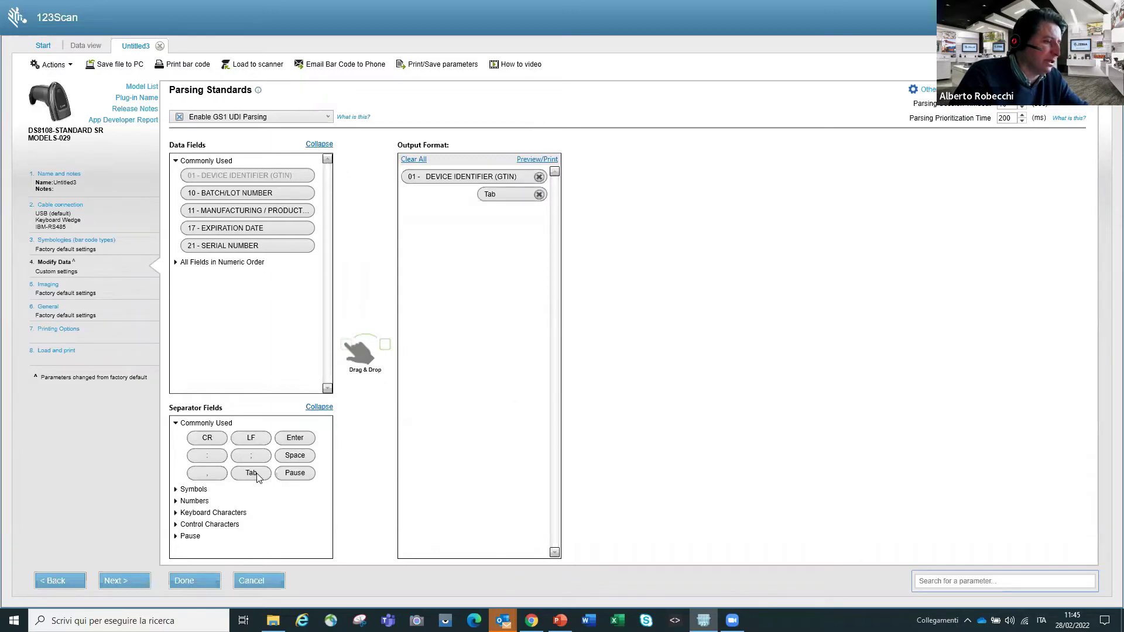
pyautogui.moveTo(258, 478); pyautogui.dragTo(465, 297)
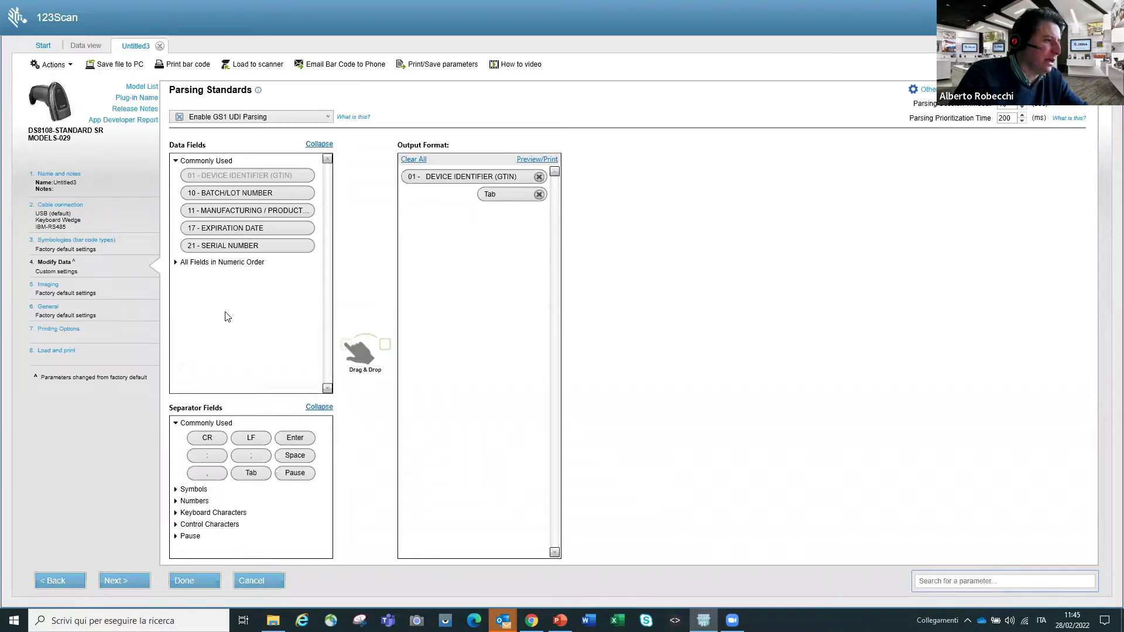
# Add 21 - SERIAL NUMBER and a trailing Tab, then finish the parsing rule
pyautogui.doubleClick(229, 245)
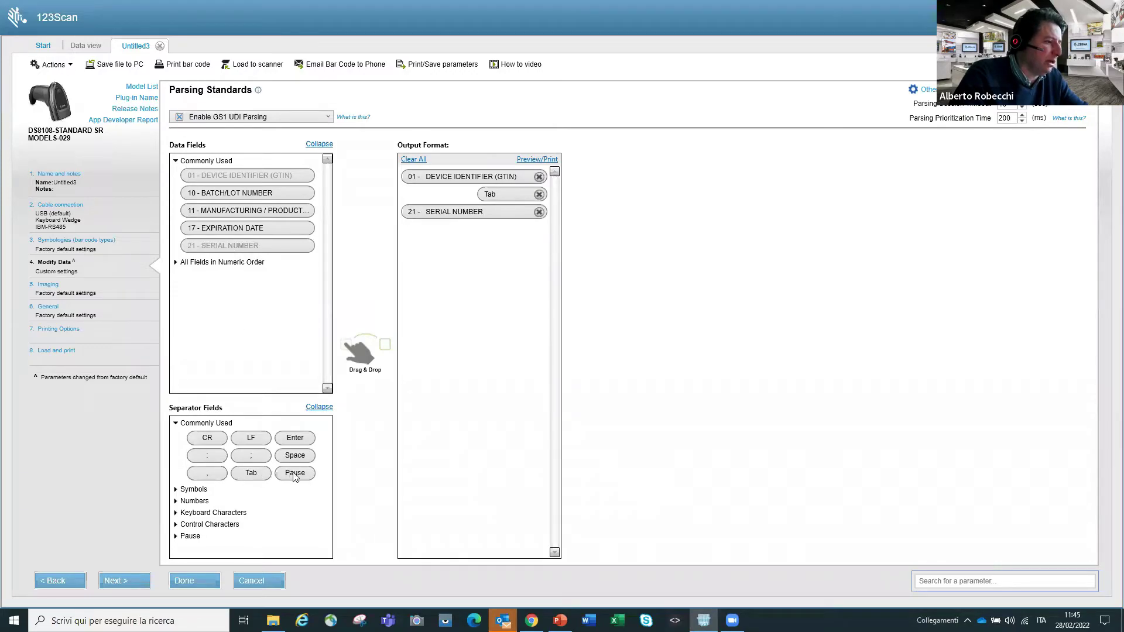
pyautogui.doubleClick(259, 475)
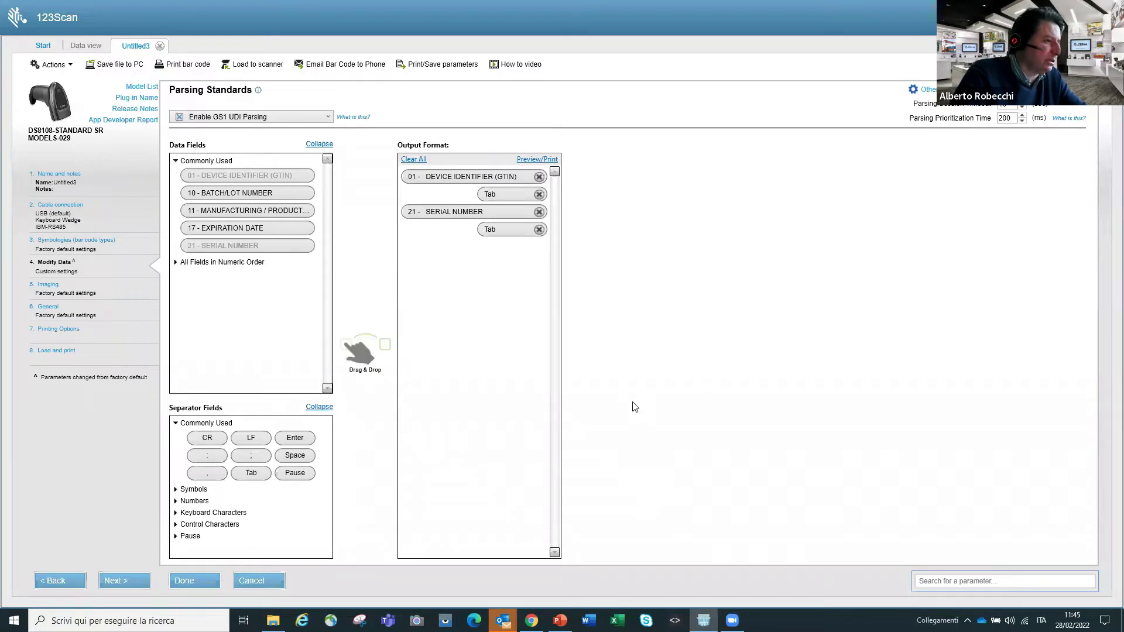
pyautogui.click(186, 583)
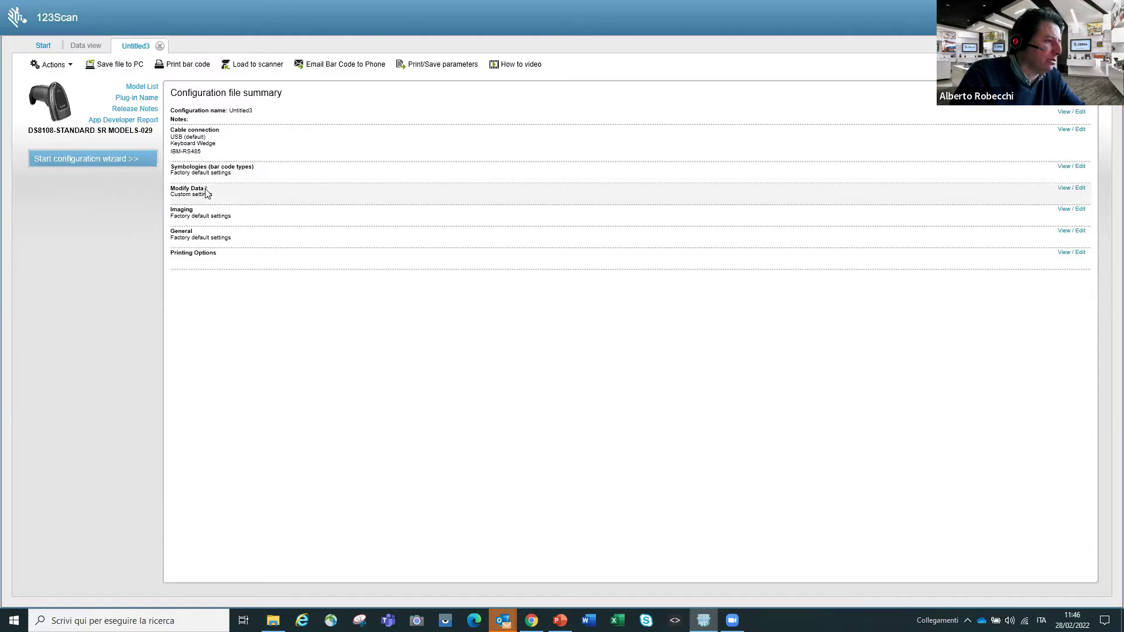
# Review the Untitled3 summary showing Modify Data as custom settings
pyautogui.moveTo(206, 195)
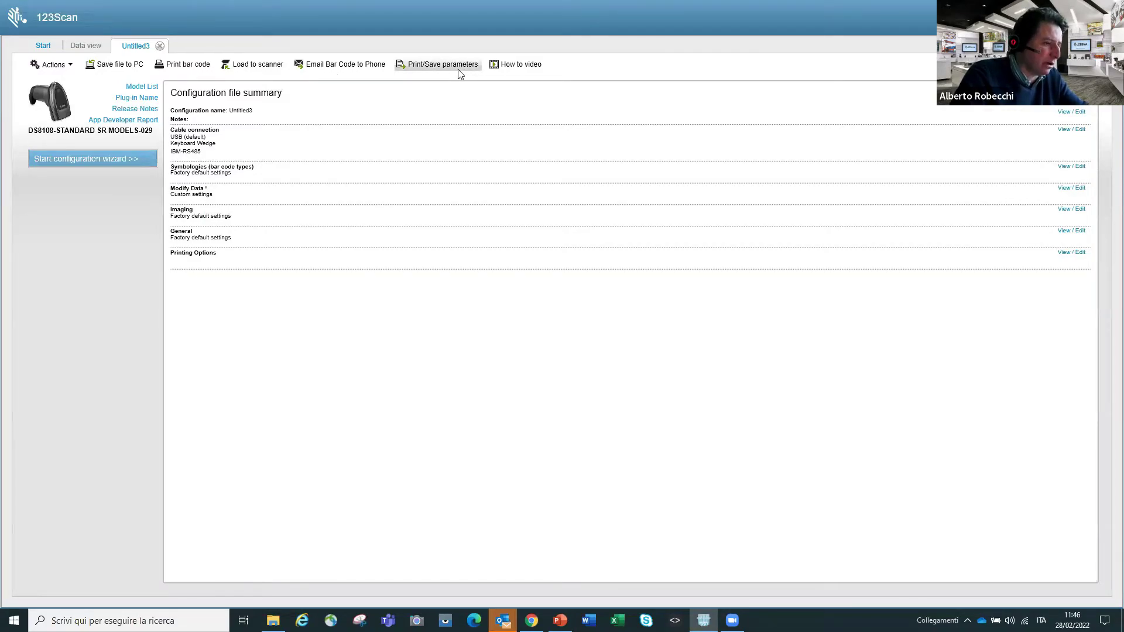
pyautogui.click(321, 65)
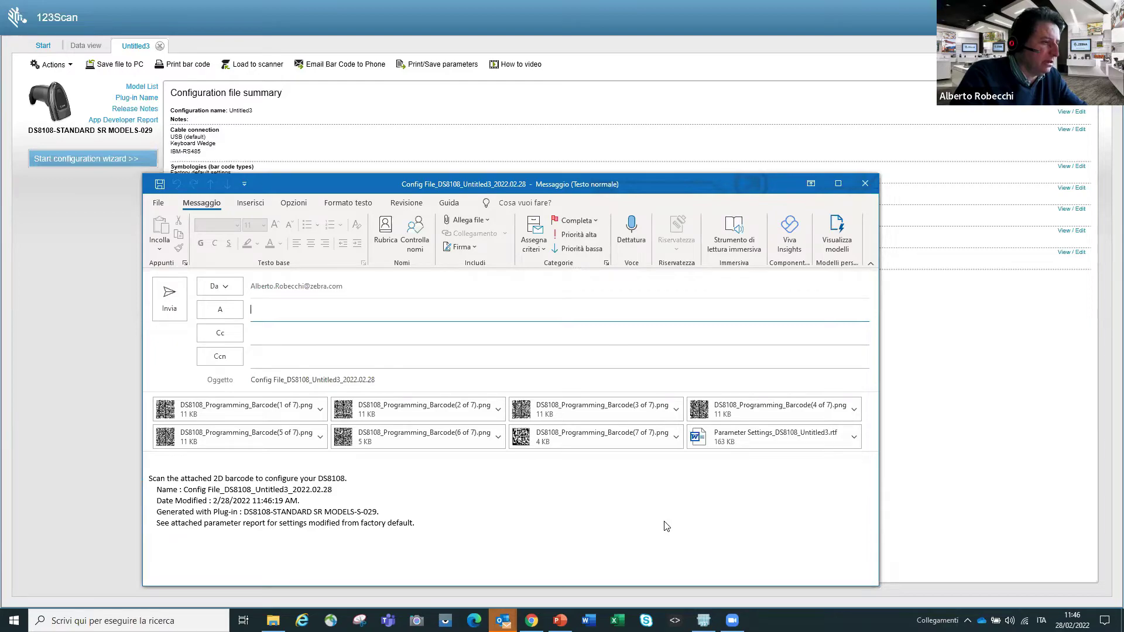
pyautogui.click(864, 184)
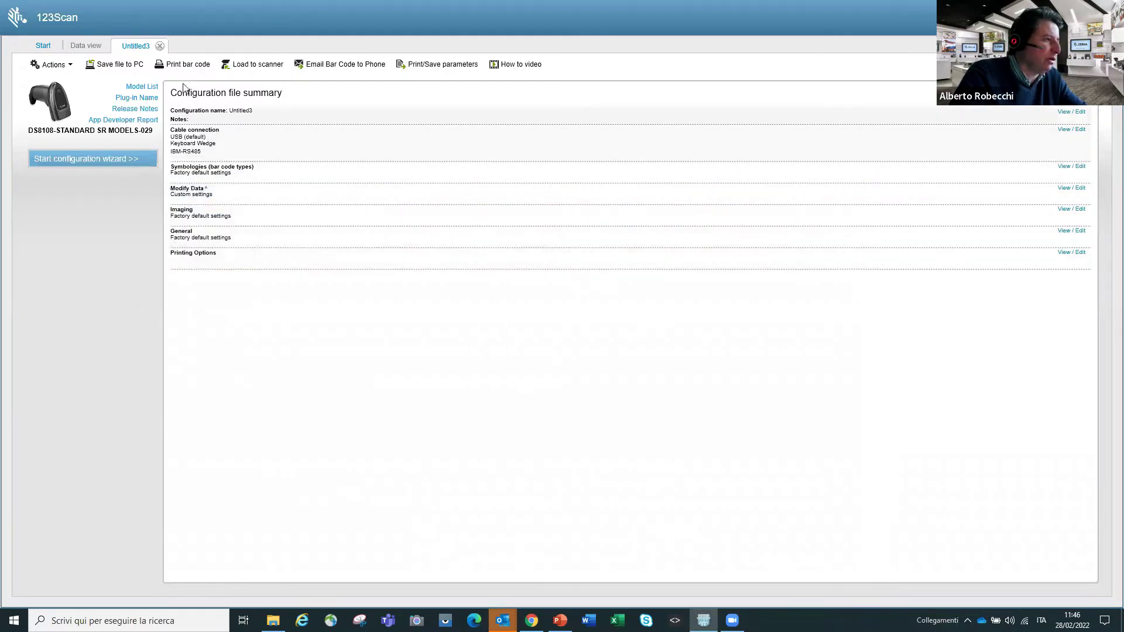
pyautogui.click(186, 64)
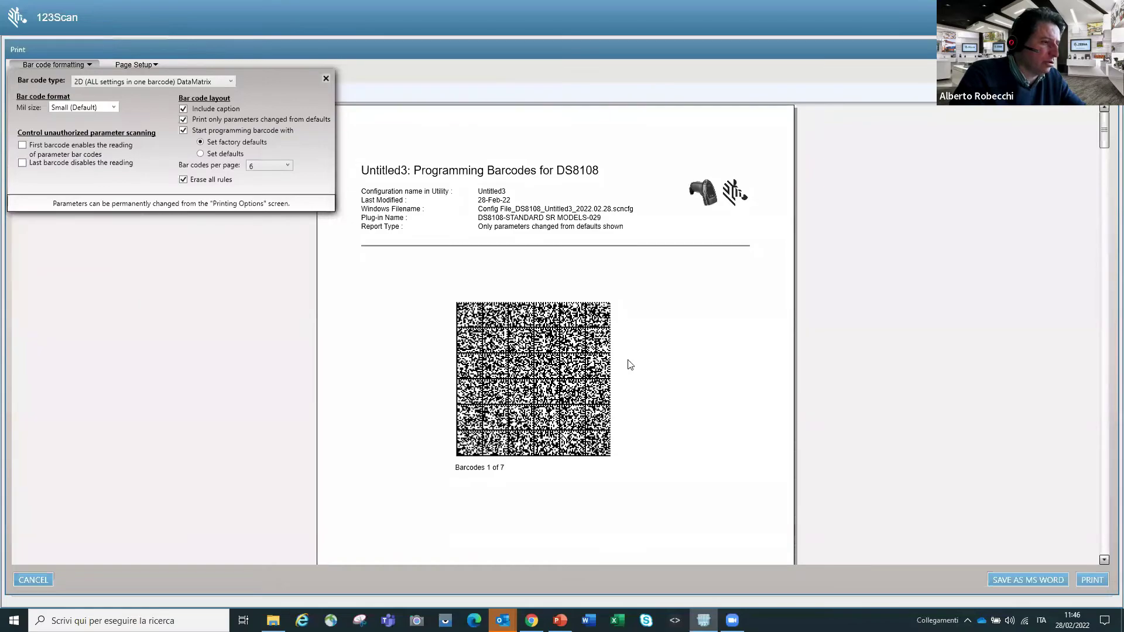
# Review the barcode formatting options, keeping Set factory defaults at the barcode start
pyautogui.scroll(-1, 644, 367)
pyautogui.scroll(-10, 644, 367)
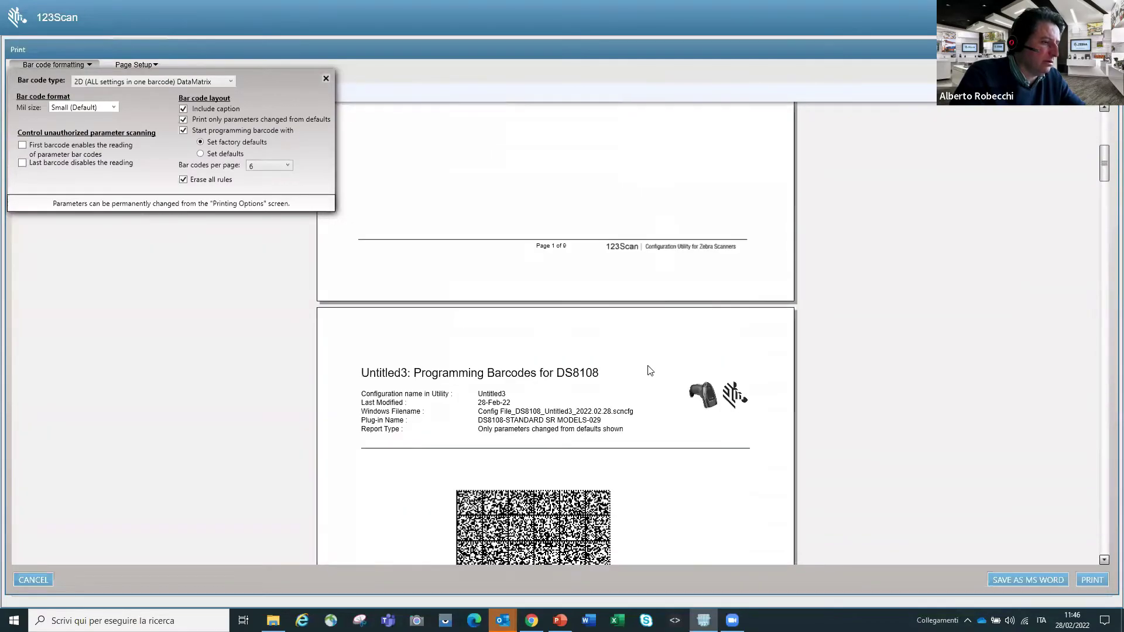
pyautogui.scroll(10, 654, 392)
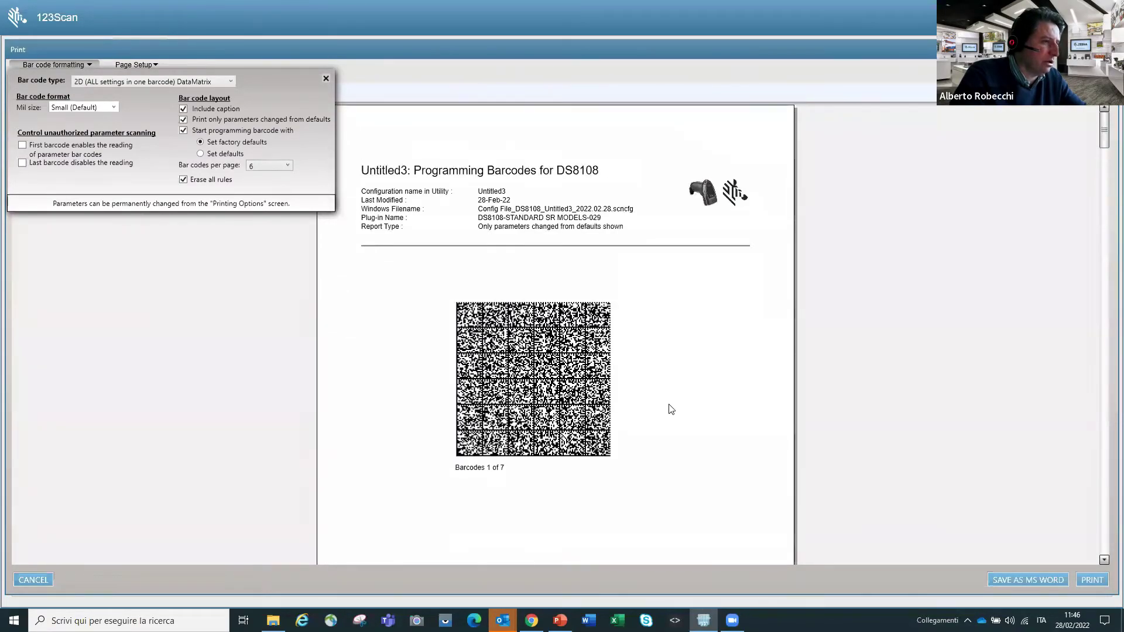
pyautogui.scroll(-1, 672, 404)
pyautogui.scroll(1, 673, 398)
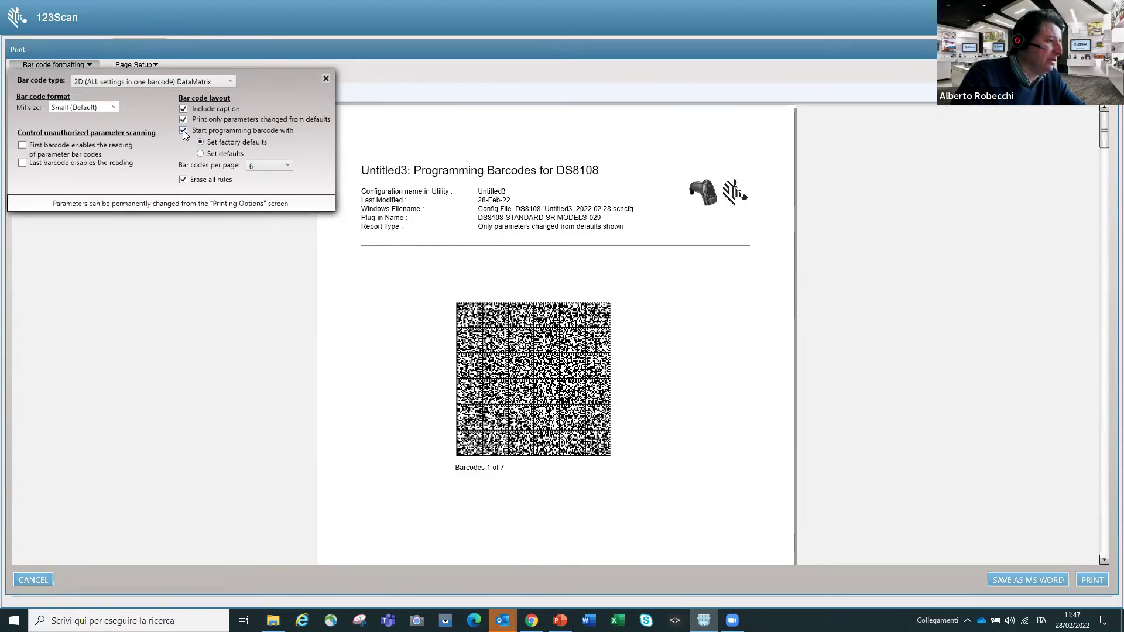
pyautogui.click(184, 131)
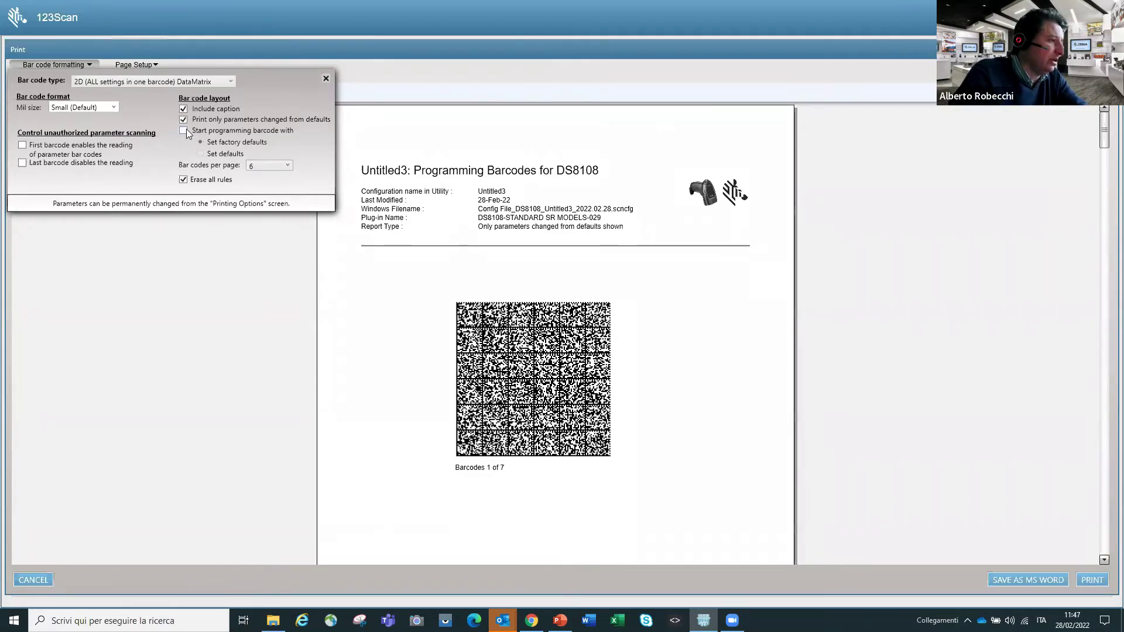
pyautogui.click(183, 130)
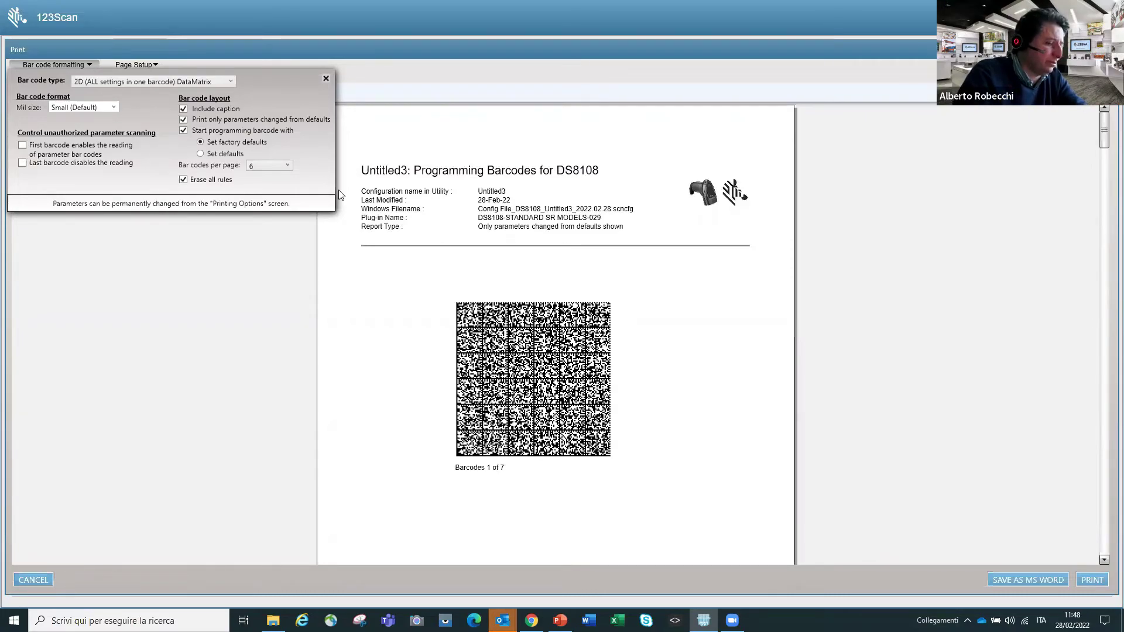
# Set Bar codes per page to 1, then close the formatting options and the print preview
pyautogui.click(282, 167)
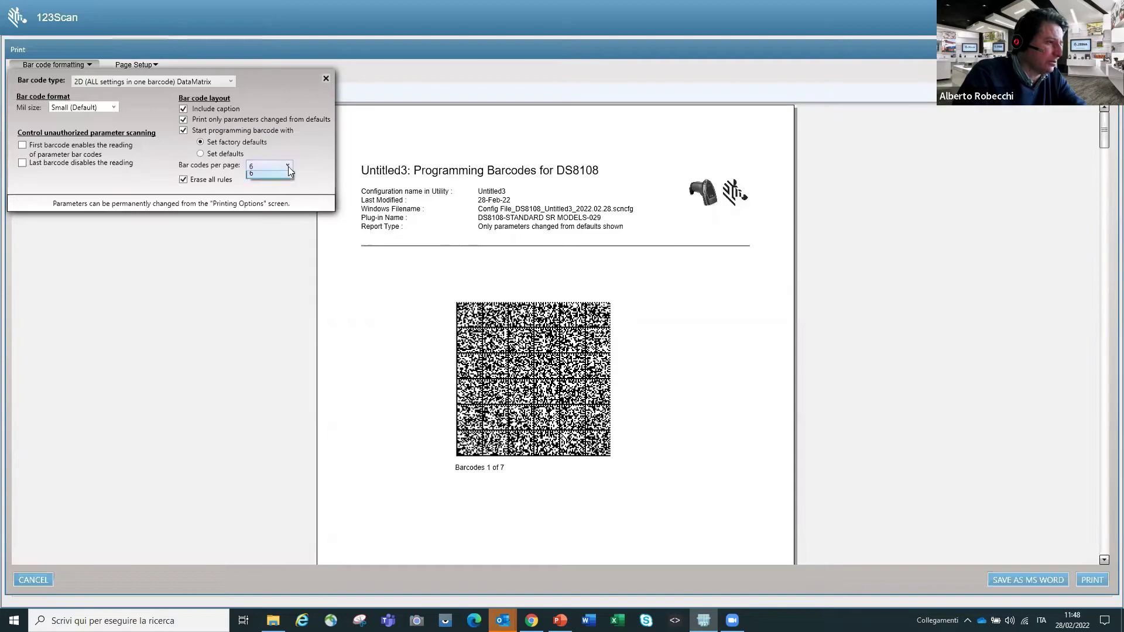
pyautogui.click(269, 178)
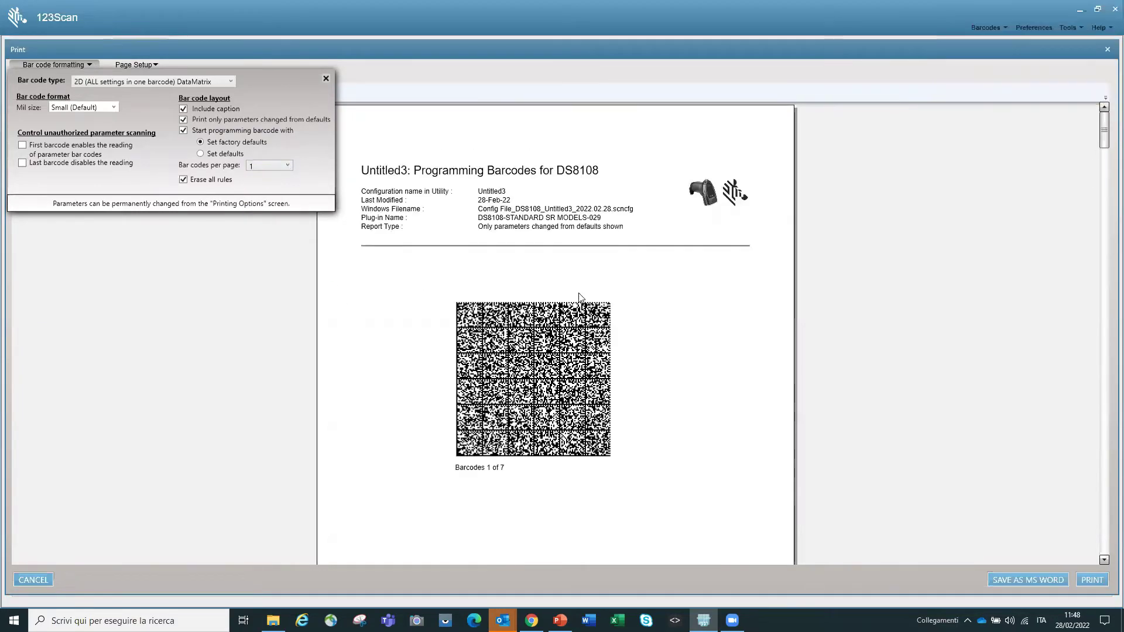
pyautogui.scroll(-3, 718, 297)
pyautogui.scroll(4, 660, 176)
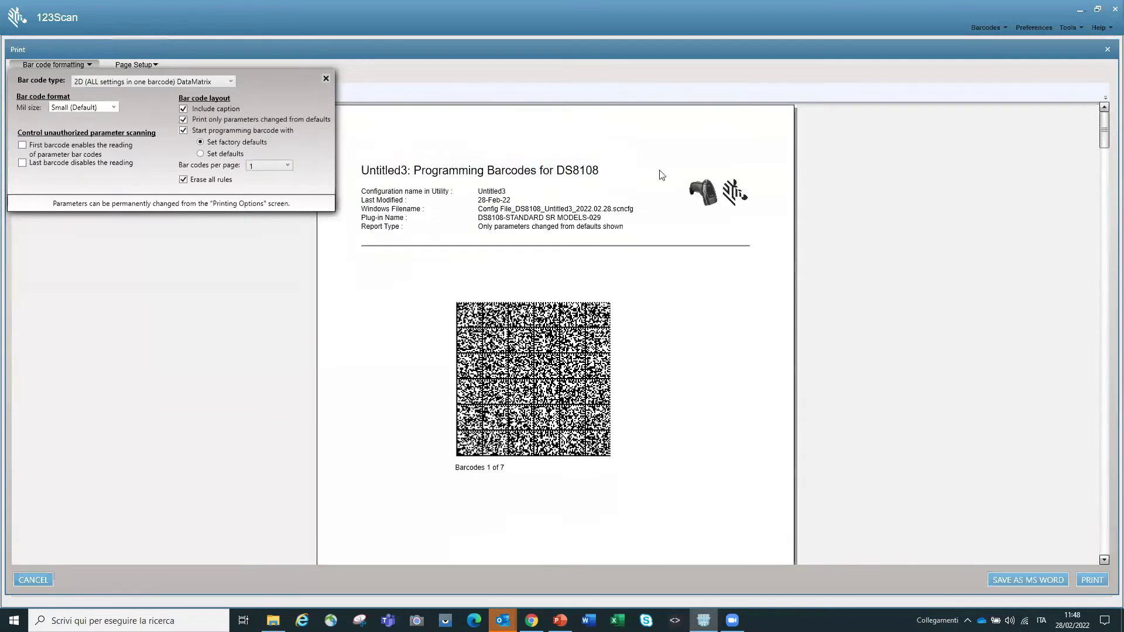
pyautogui.click(326, 78)
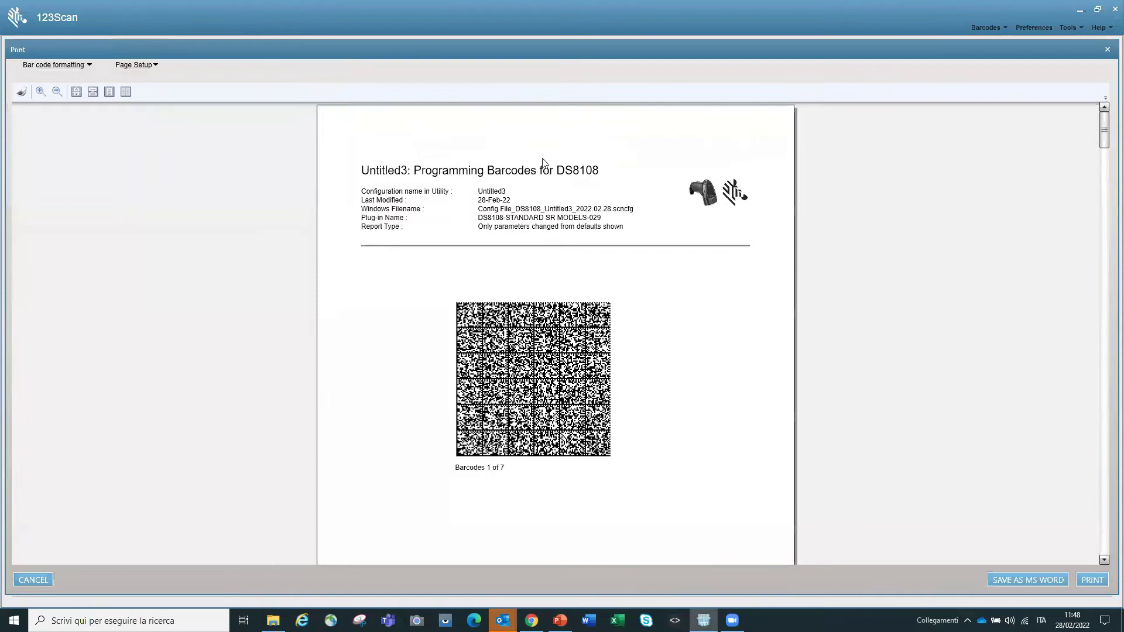
pyautogui.click(1107, 50)
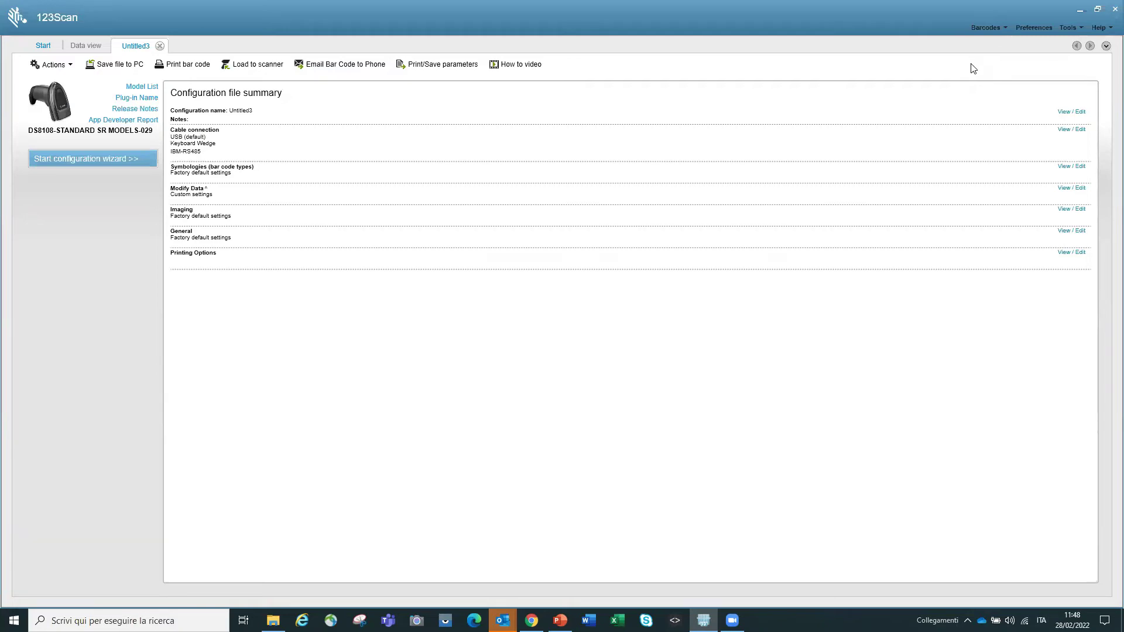
# Close the Untitled3 configuration and open the CR8178 scanner from the connected scanners list
pyautogui.click(160, 46)
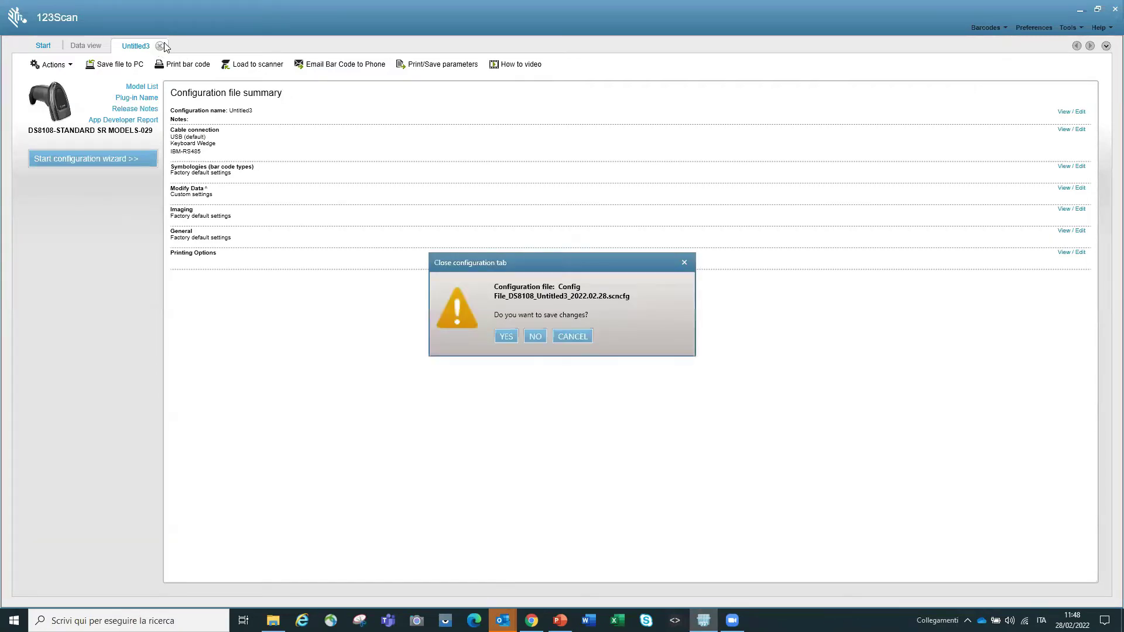
pyautogui.click(534, 336)
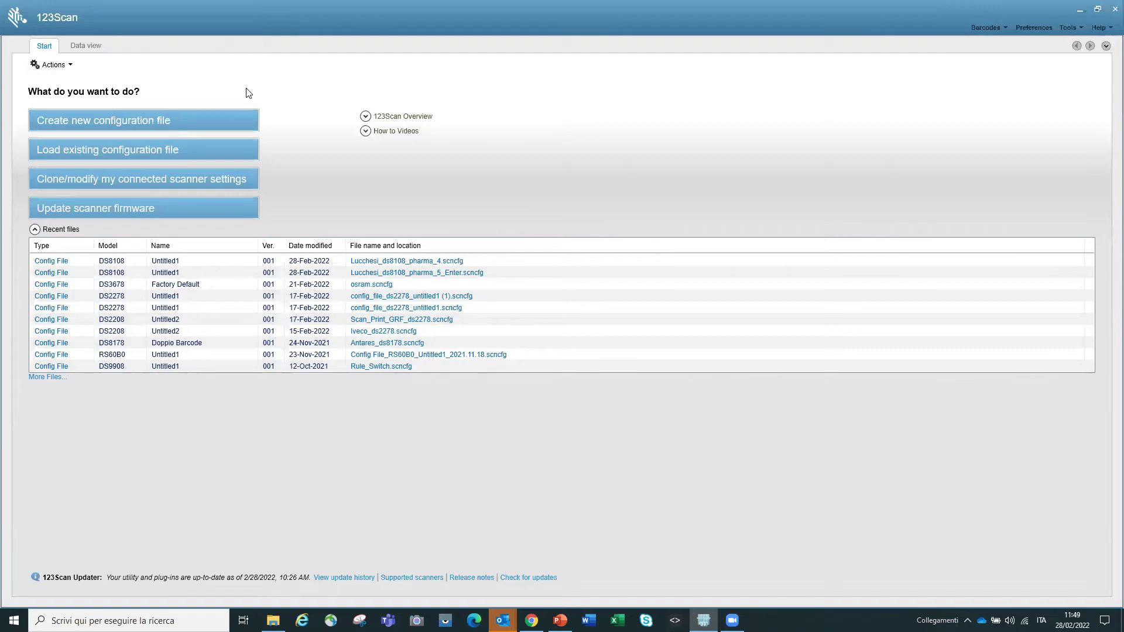
pyautogui.click(89, 47)
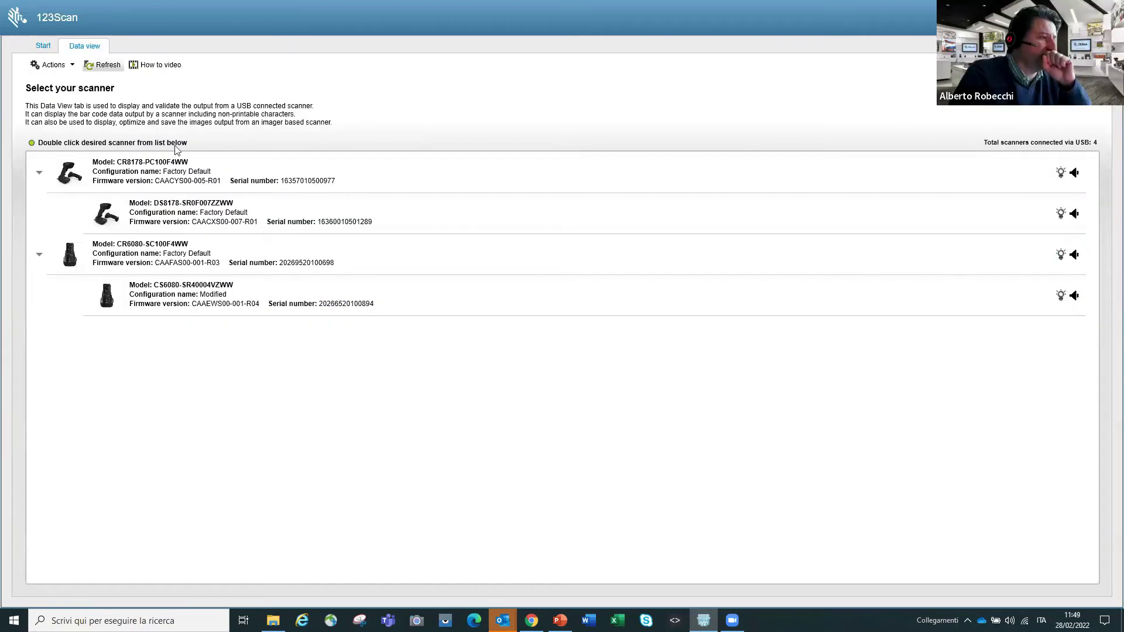
pyautogui.doubleClick(159, 174)
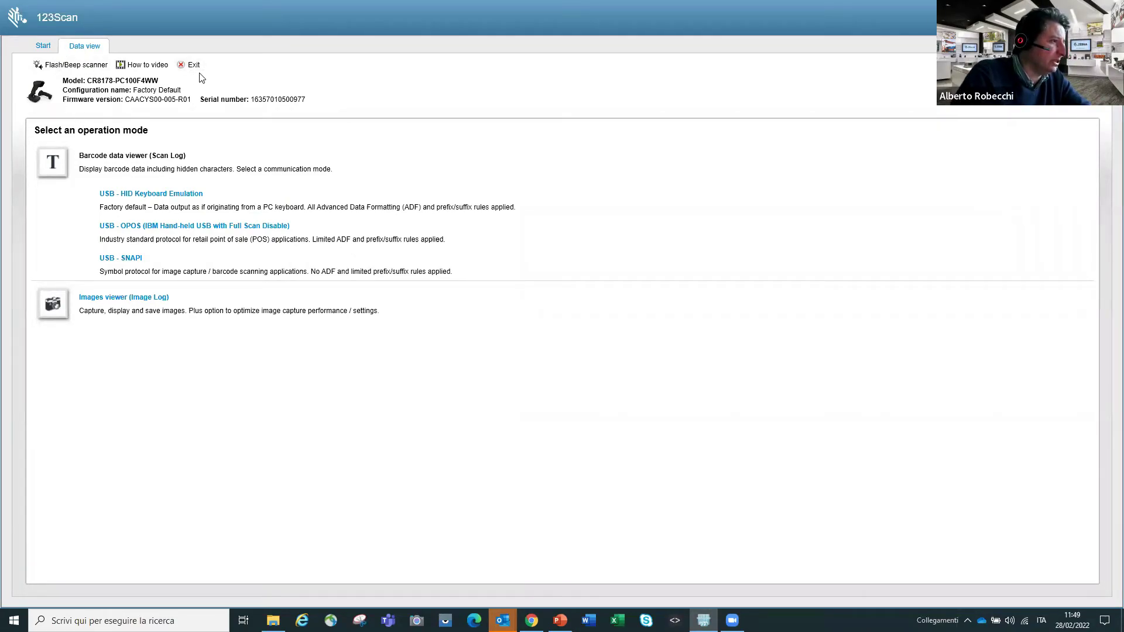
# Go back through the start page and reopen the CR8178 scanner in Data View
pyautogui.click(179, 64)
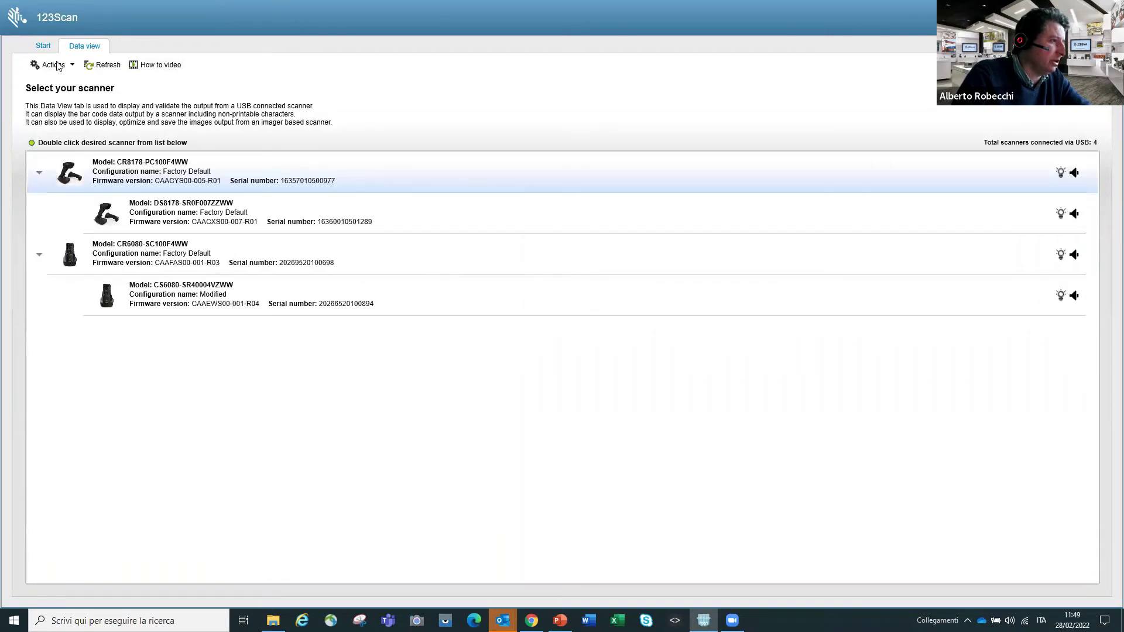
pyautogui.click(41, 47)
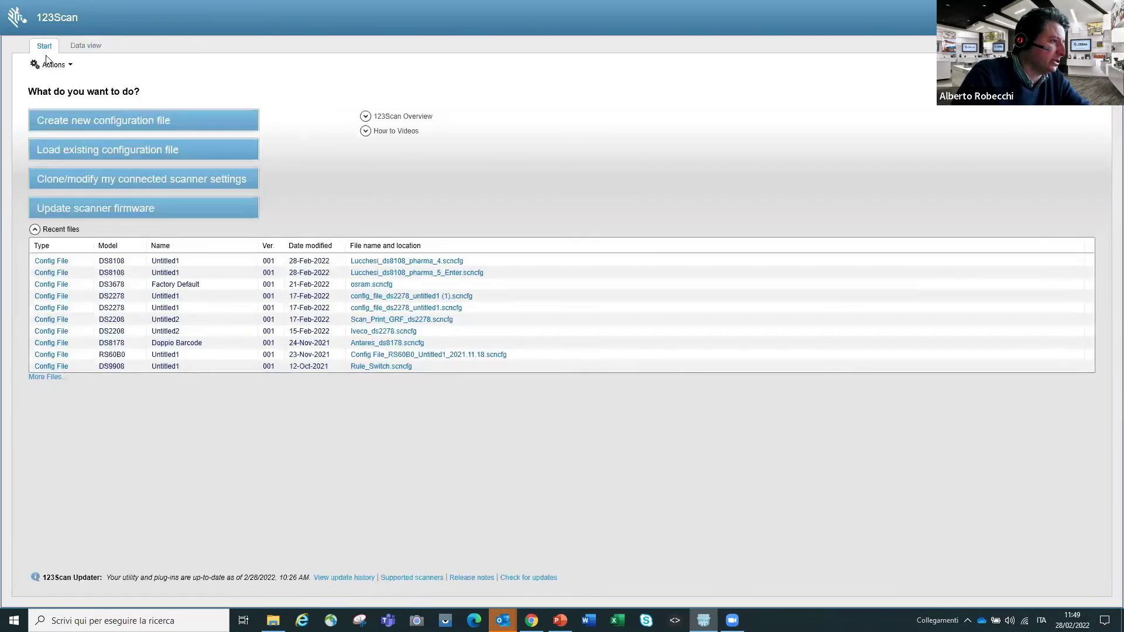
pyautogui.click(94, 49)
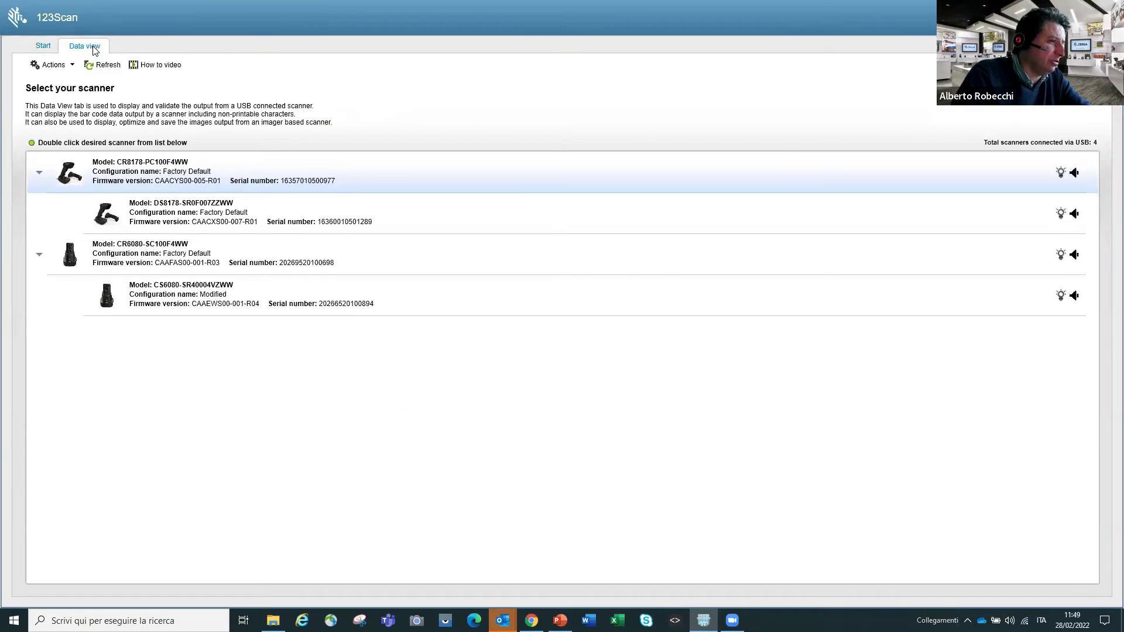
pyautogui.doubleClick(126, 173)
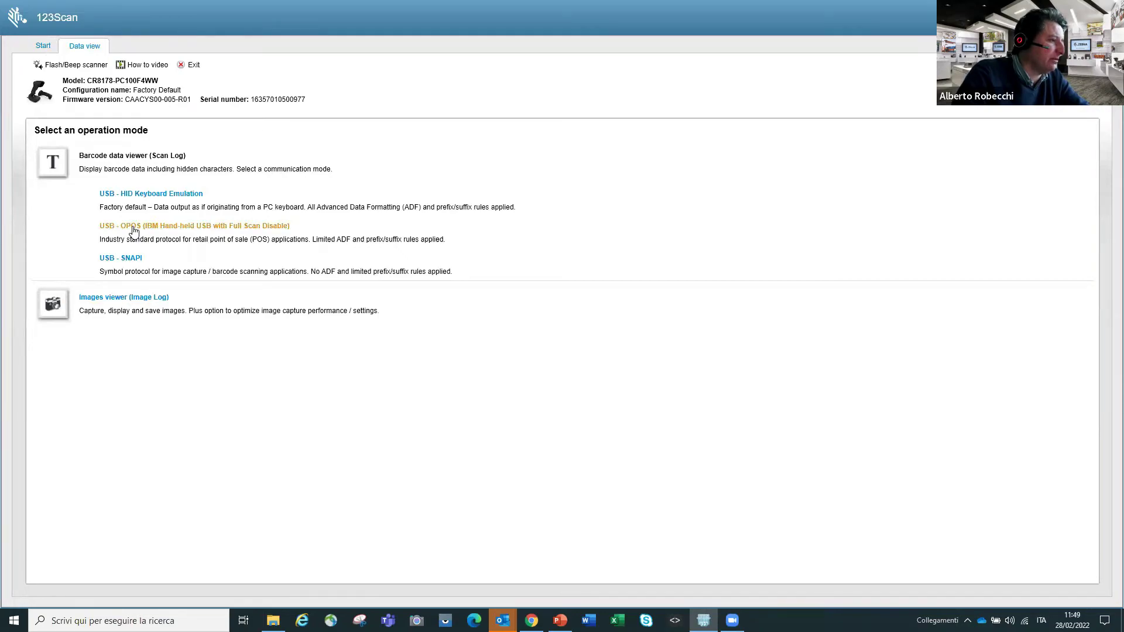
# Start the USB - OPOS scan log, briefly checking the slides before returning to 123Scan
pyautogui.click(134, 228)
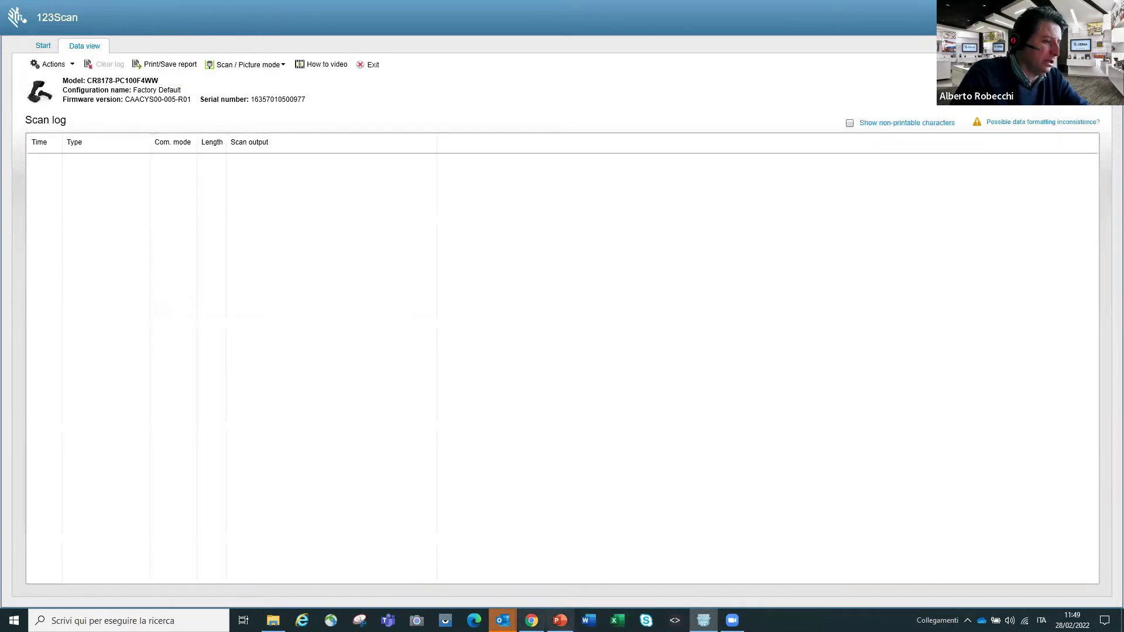
pyautogui.click(560, 620)
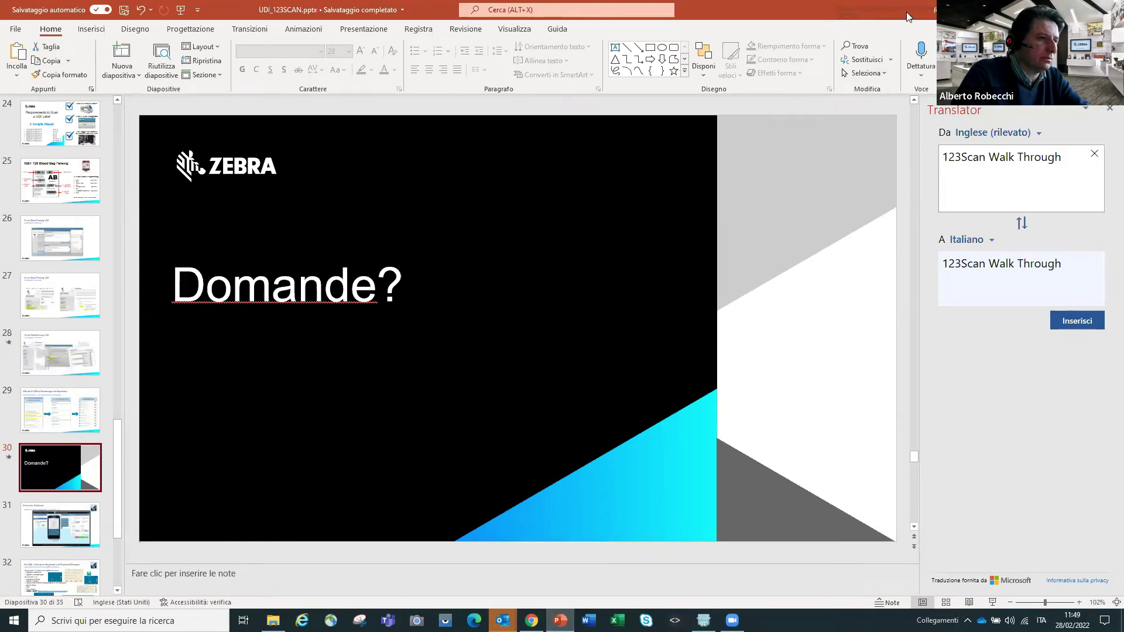
pyautogui.click(1043, 9)
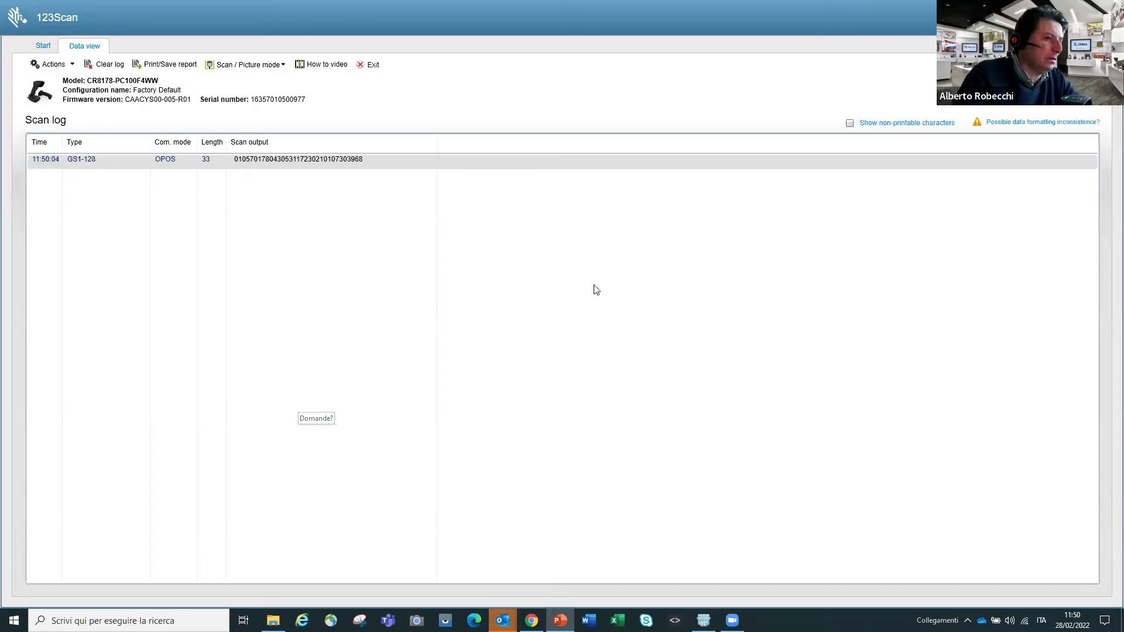
# Turn on Show non-printable characters in the scan log, then switch to the Zoom page
pyautogui.click(850, 123)
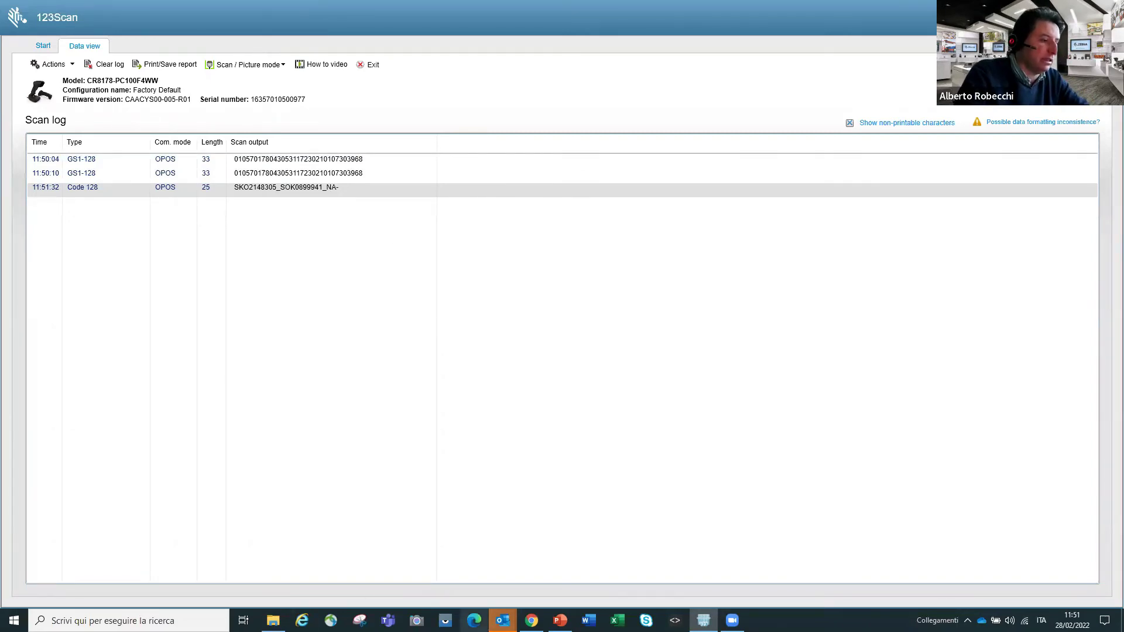
pyautogui.click(532, 620)
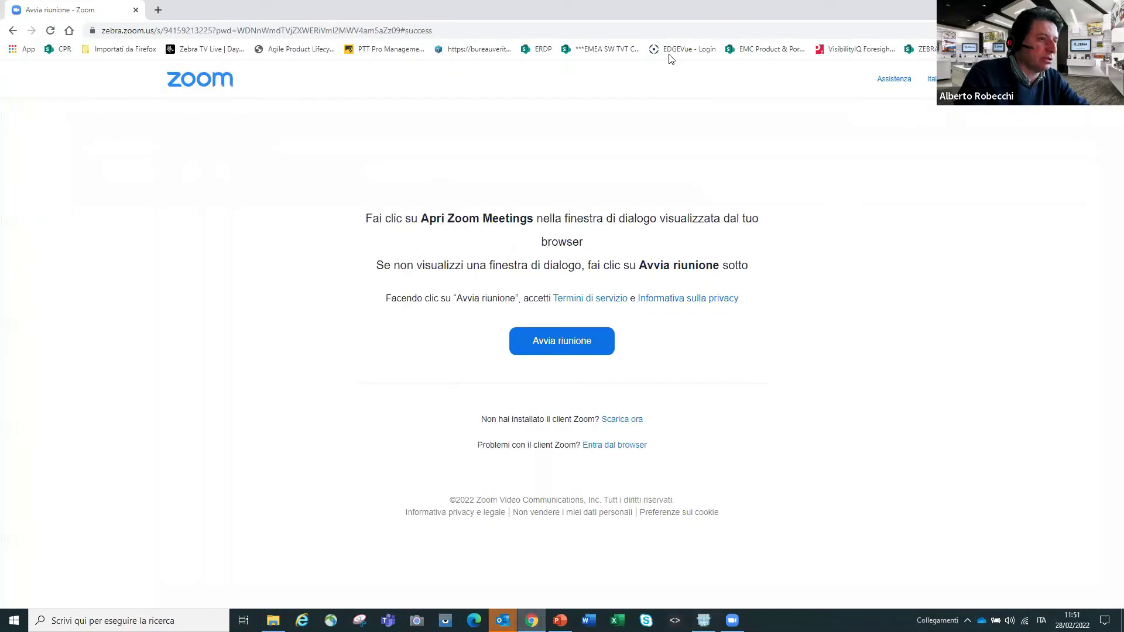
# Minimise the Zoom page and bring the 123Scan scan log back to the front
pyautogui.click(1057, 9)
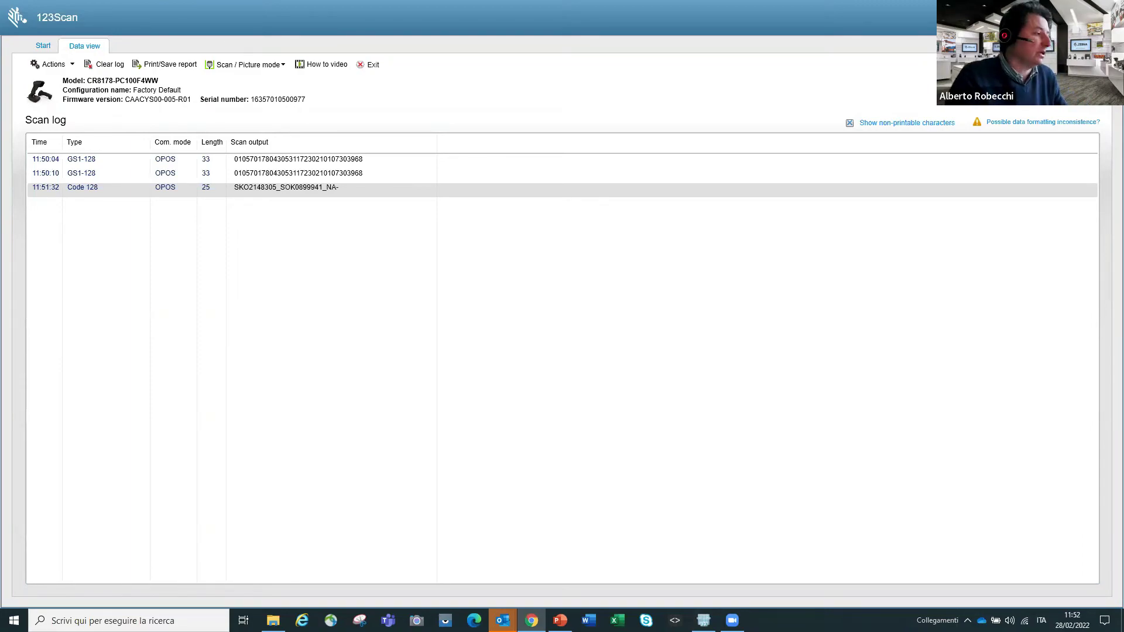
# Toggle Show non-printable characters off and back on so the scan log marks GS separators
pyautogui.click(363, 328)
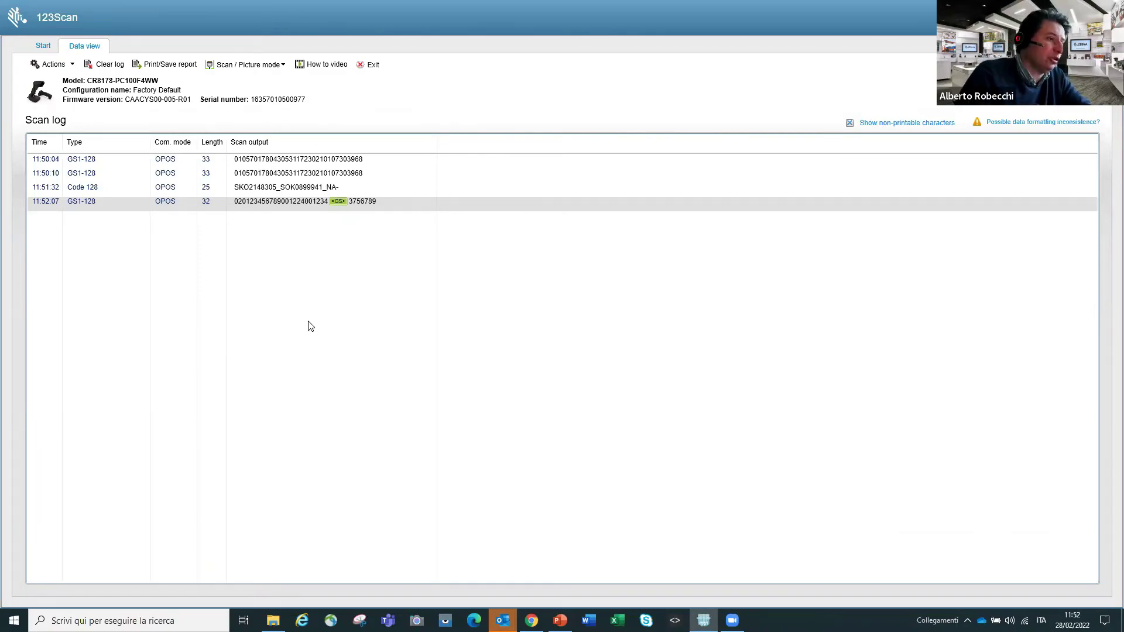
pyautogui.click(849, 124)
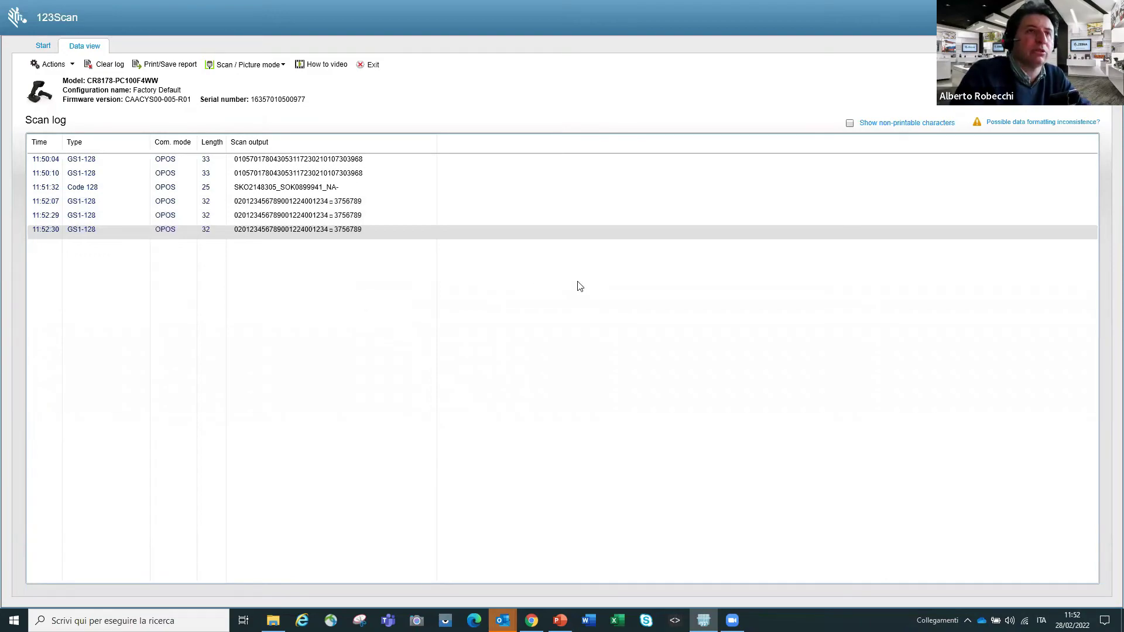
pyautogui.click(850, 123)
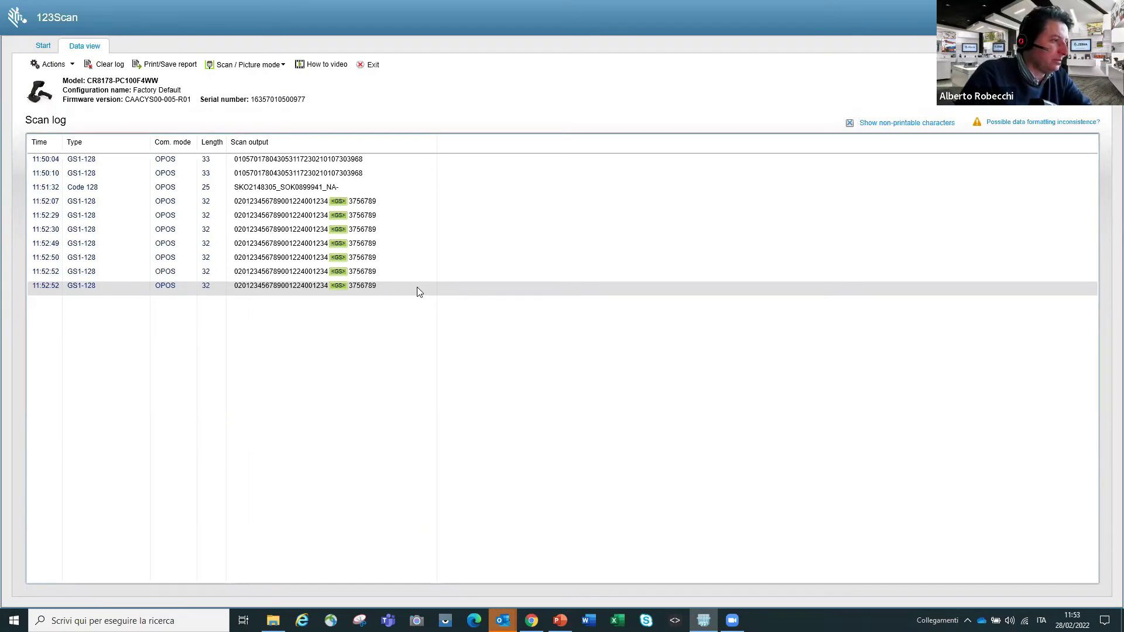
# Inspect the first scan and the 11:52:07 GS1-128 scan in the scan log
pyautogui.click(529, 165)
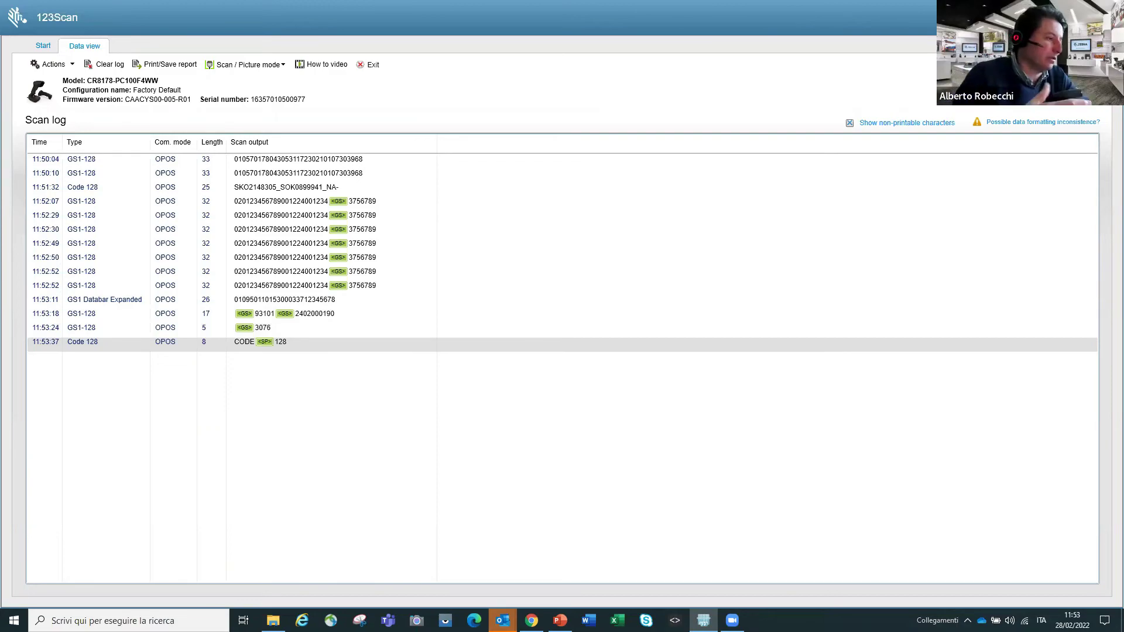
pyautogui.click(589, 202)
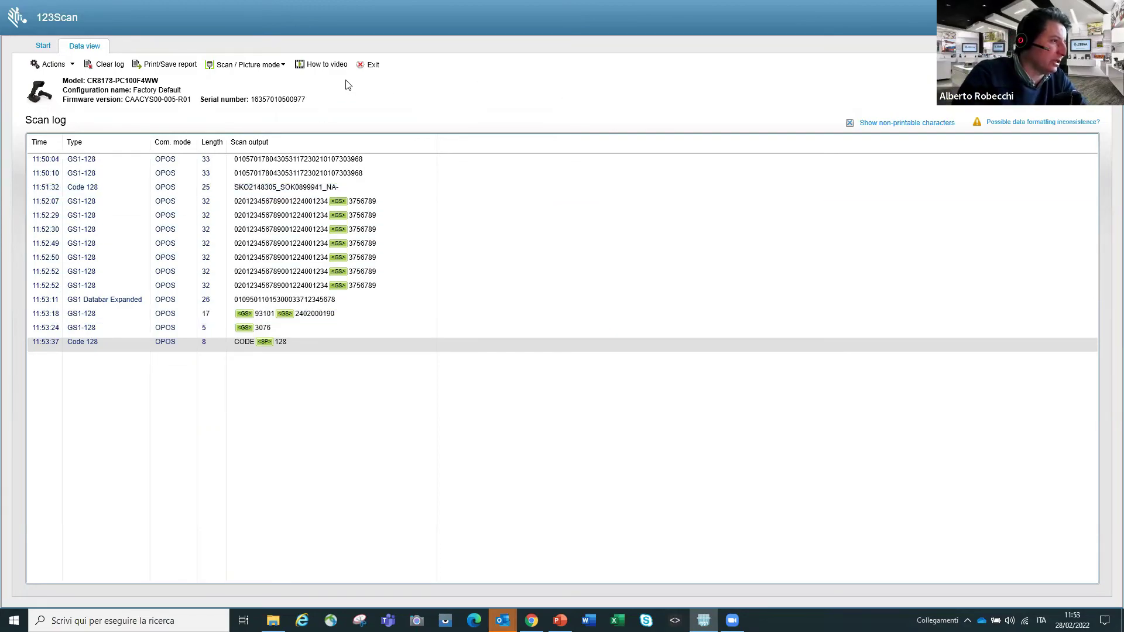
# End the current data view session, confirming on the second attempt
pyautogui.click(360, 68)
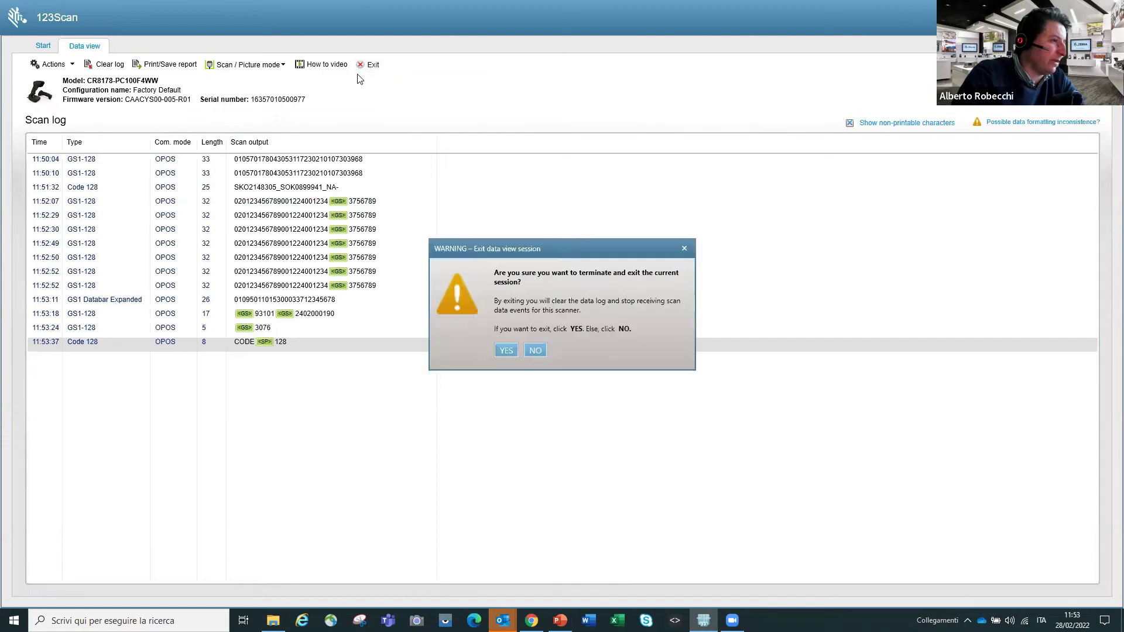
pyautogui.click(535, 350)
pyautogui.click(364, 66)
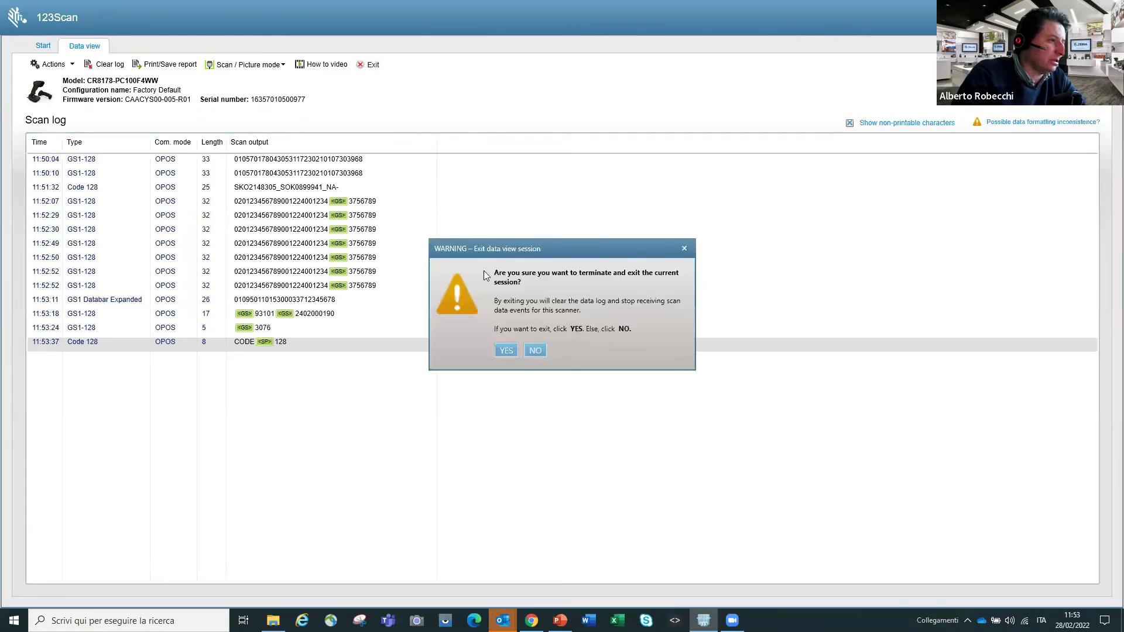
pyautogui.click(507, 352)
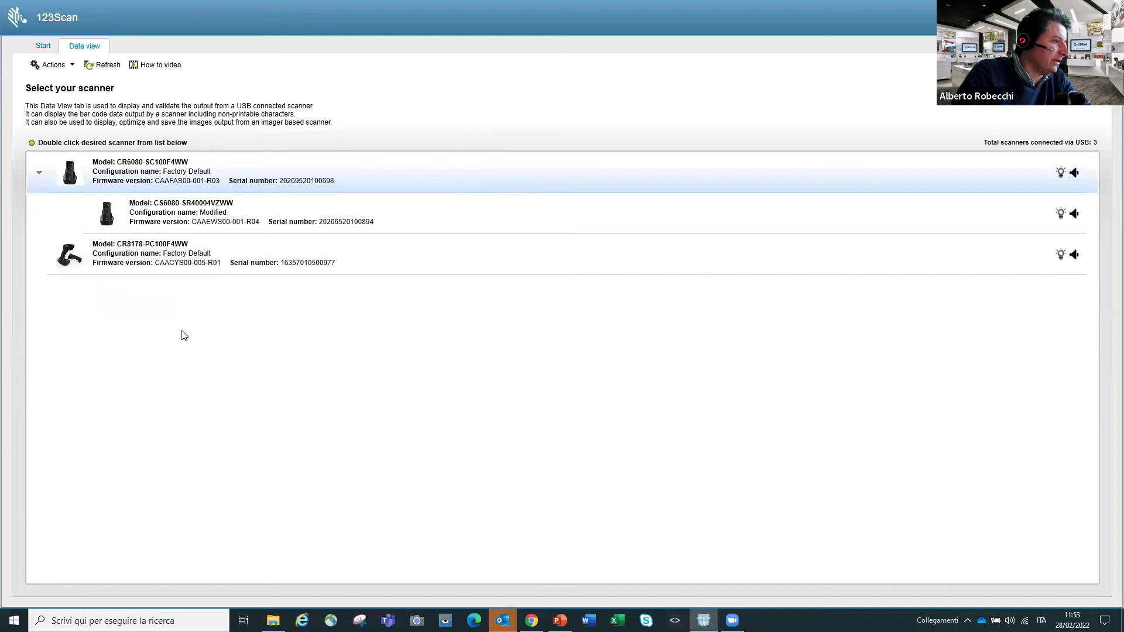
# Open CR8178-PC100F4WW, switch to its image viewer, then end that session
pyautogui.doubleClick(150, 260)
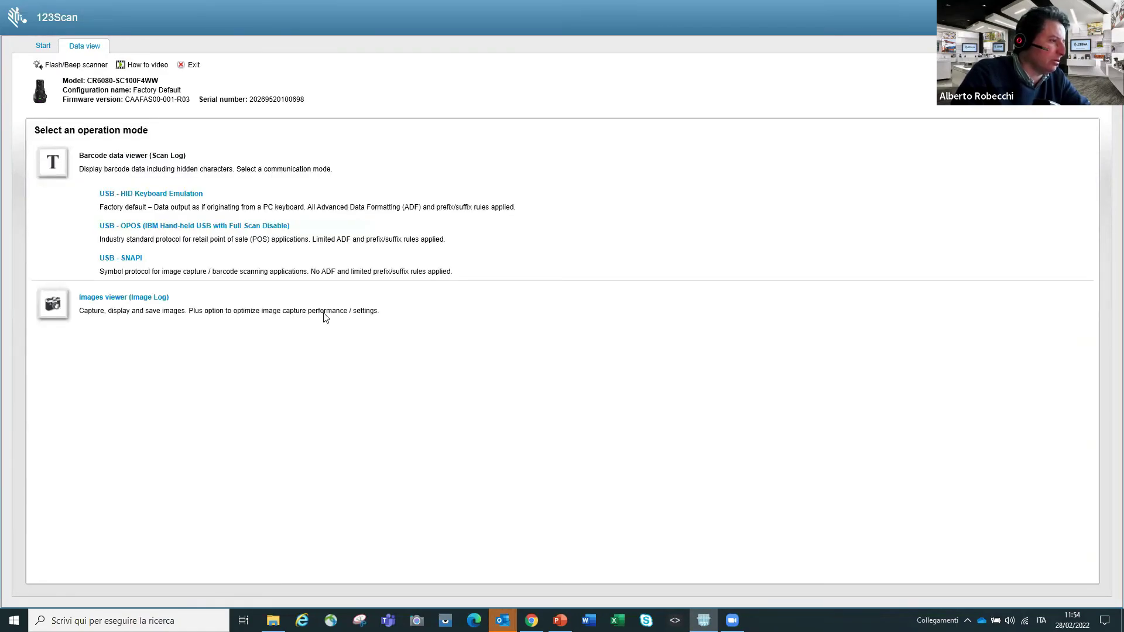
pyautogui.click(113, 299)
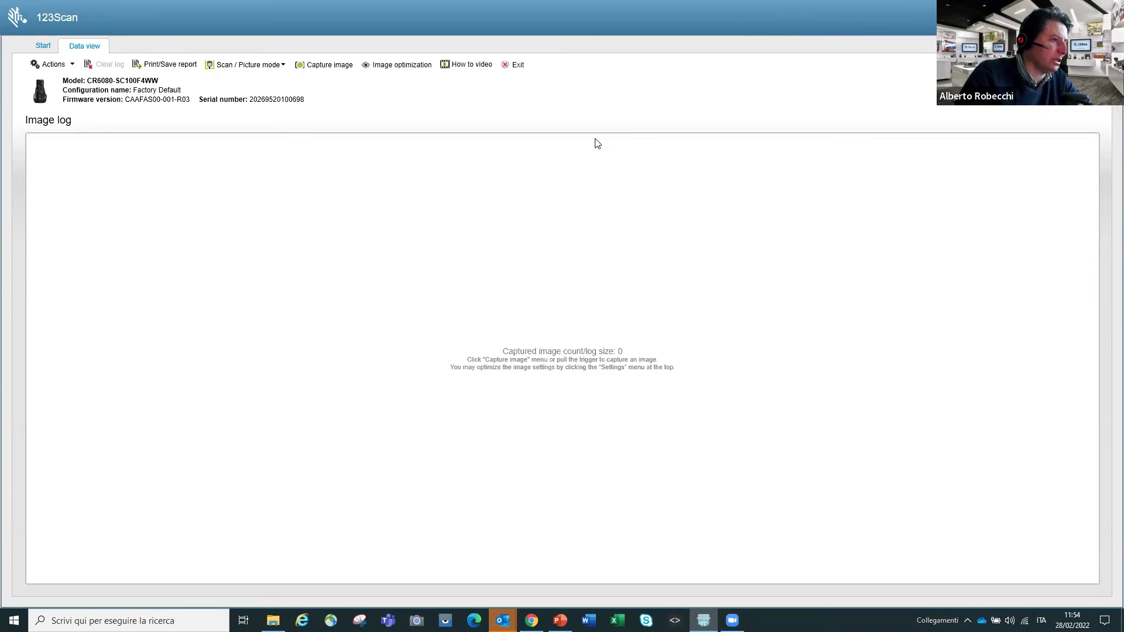
pyautogui.click(510, 65)
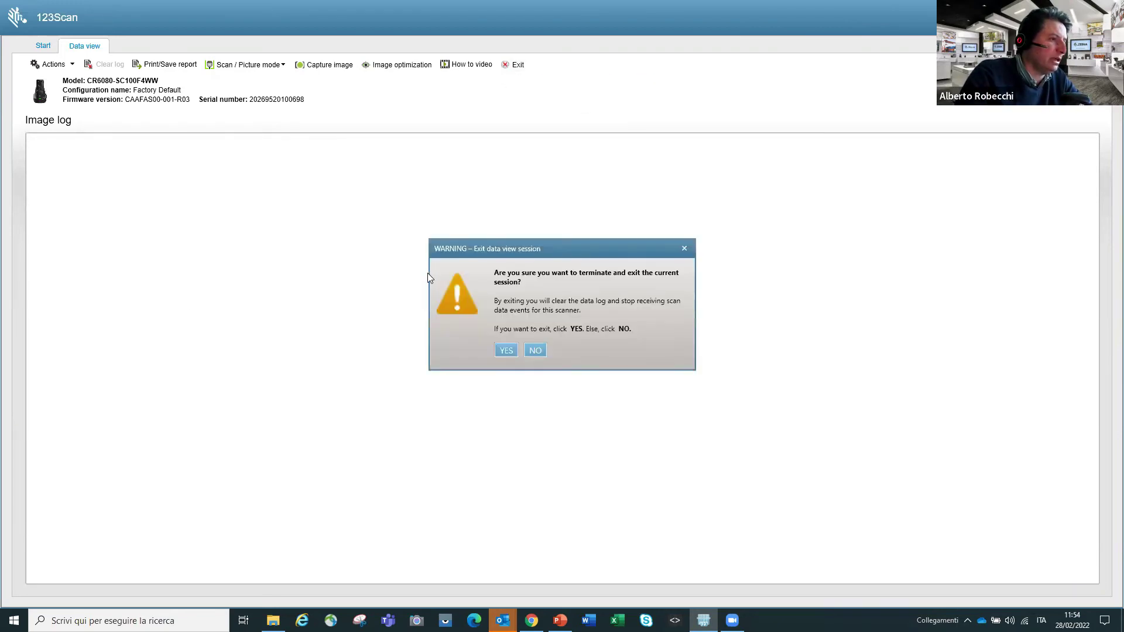
pyautogui.click(505, 351)
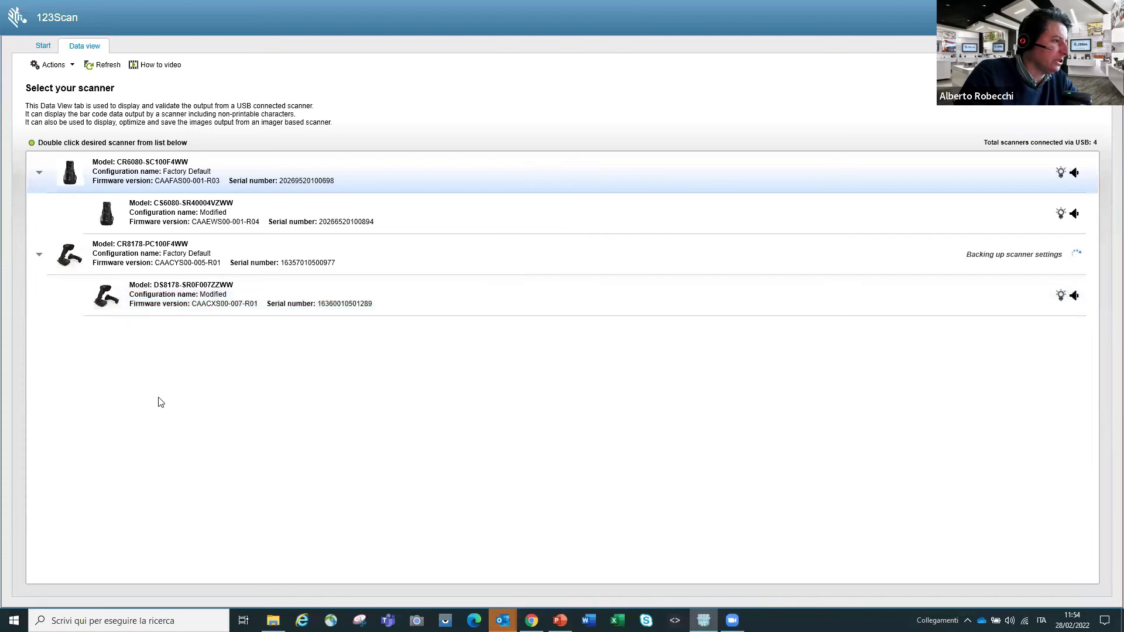
# Open the CR8178 scanner's Images viewer (Image Log) for capturing test images
pyautogui.doubleClick(142, 257)
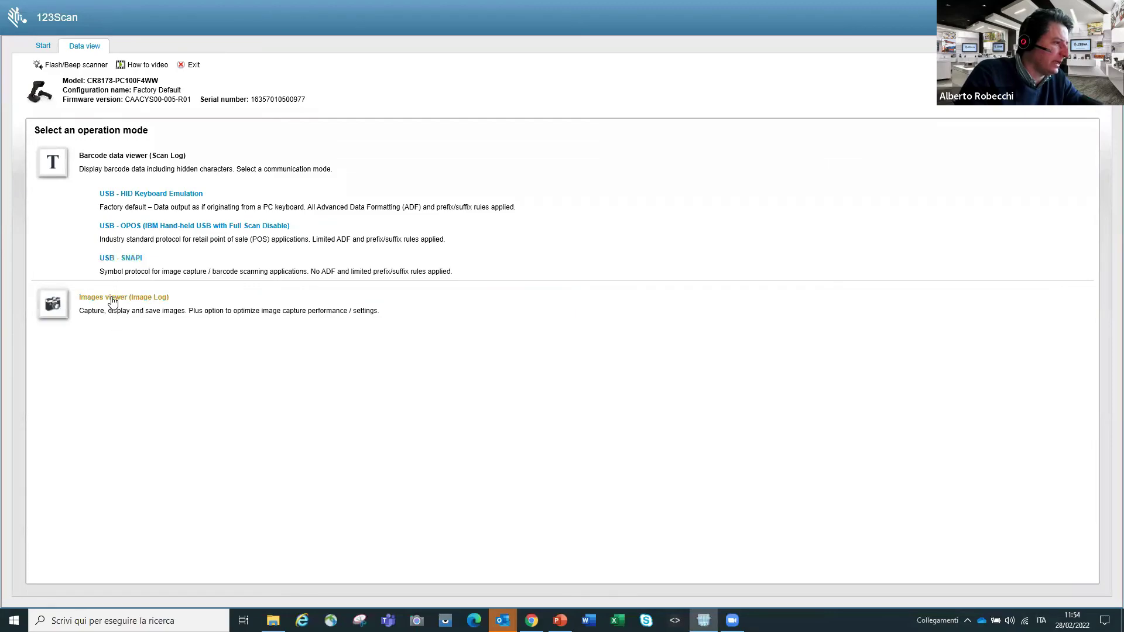
pyautogui.click(113, 299)
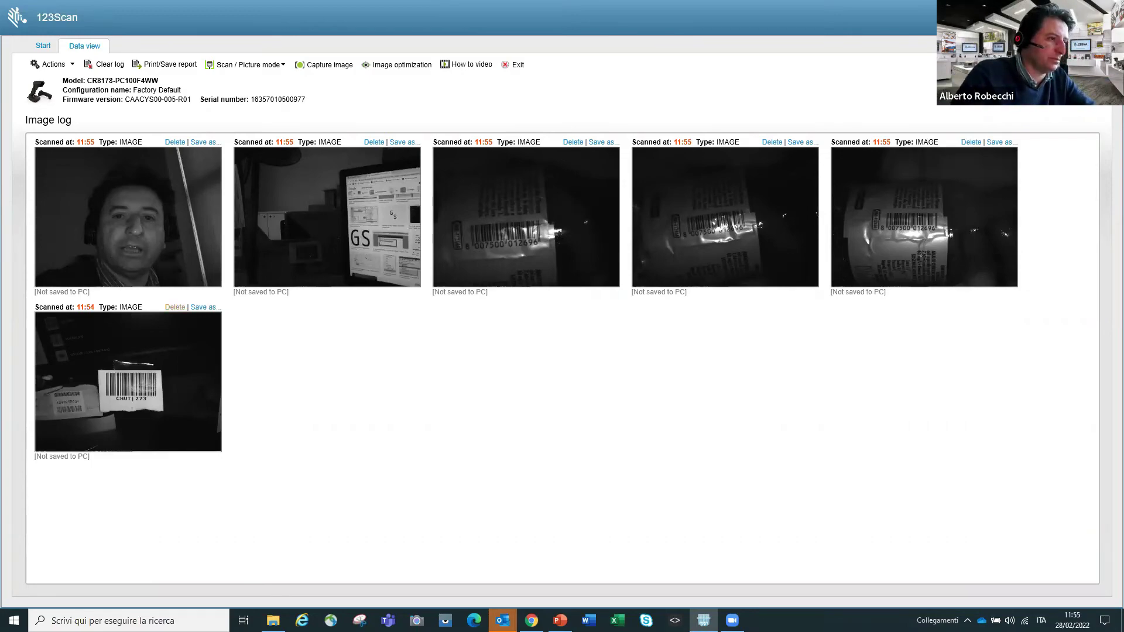
# End the CR8178 image session, confirming YES on the second try
pyautogui.click(508, 65)
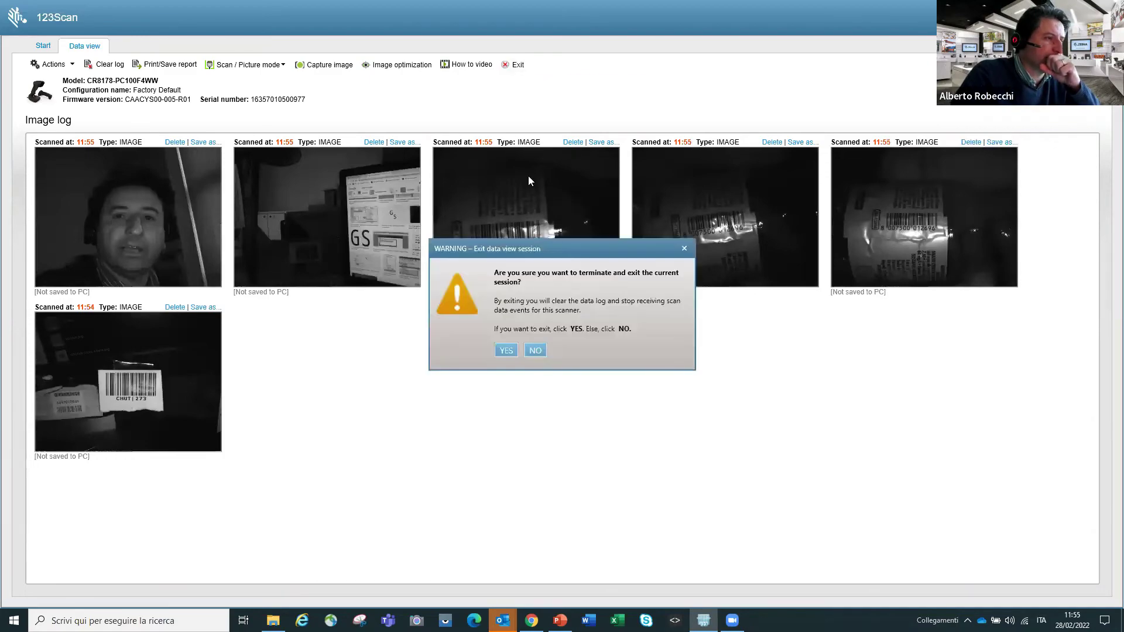
pyautogui.click(535, 350)
pyautogui.click(508, 65)
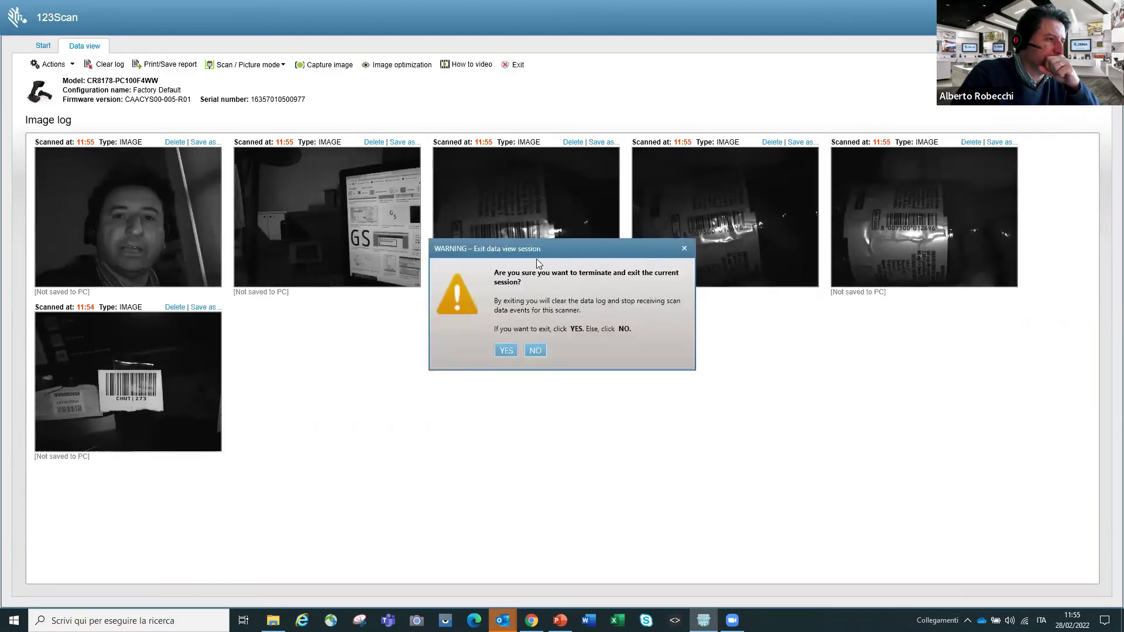
pyautogui.click(503, 351)
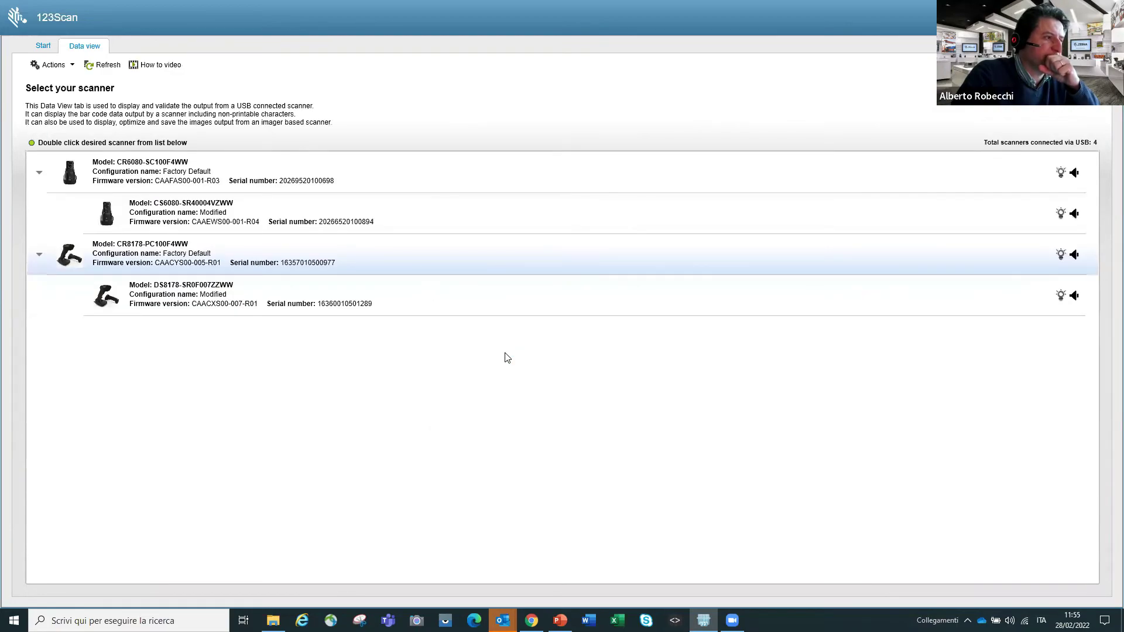
# Open the CR6080-SC100F4WW Image Log for a barcode capture, then switch to the UDI presentation
pyautogui.doubleClick(138, 173)
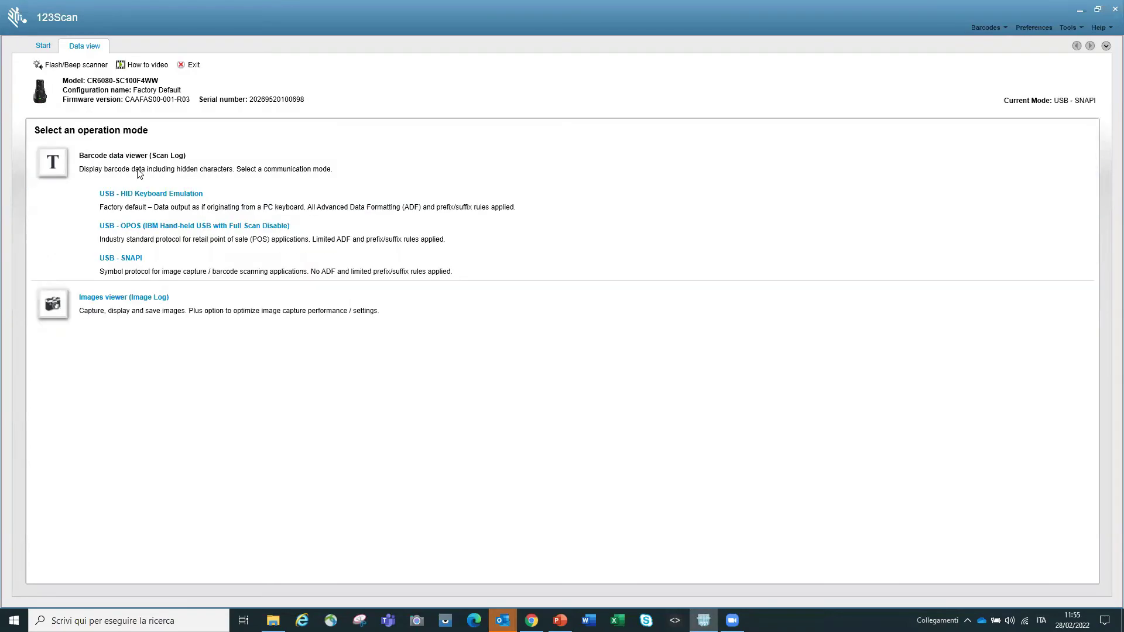
pyautogui.click(113, 300)
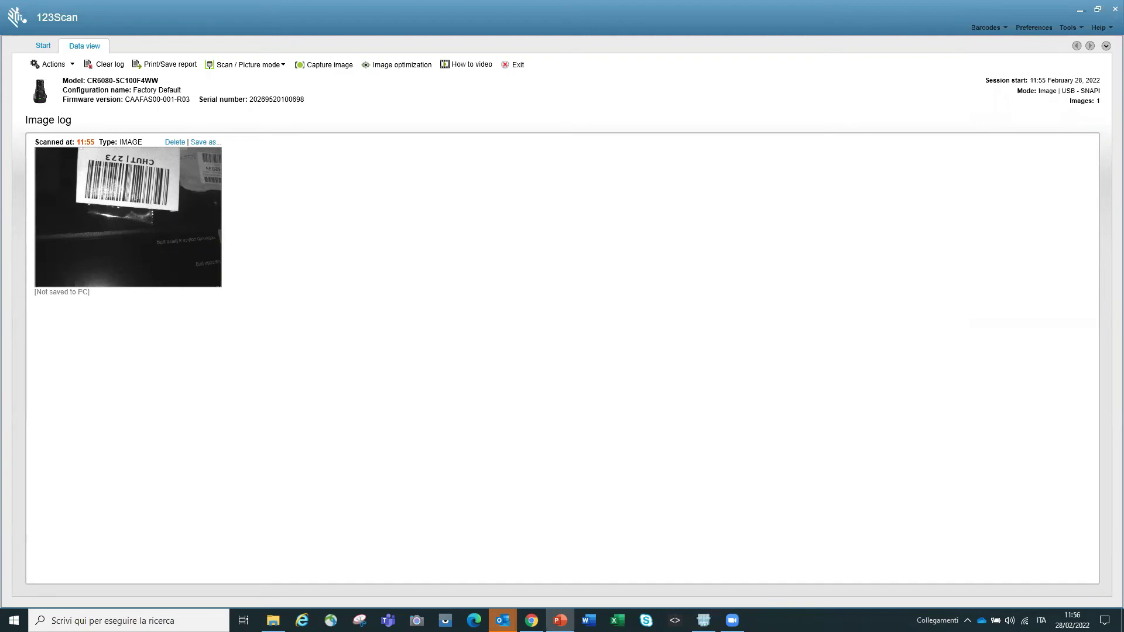
pyautogui.hotkey('alt', 'Tab')
# Maximise PowerPoint and present slide 21 with presenter and slide displays swapped
pyautogui.click(936, 42)
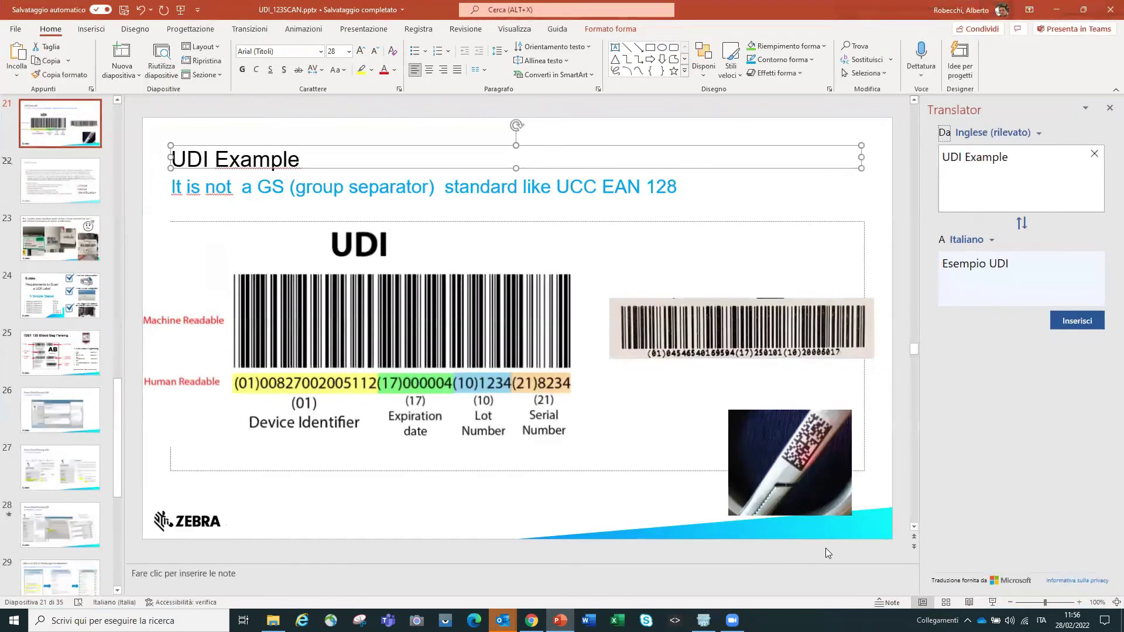
pyautogui.click(992, 602)
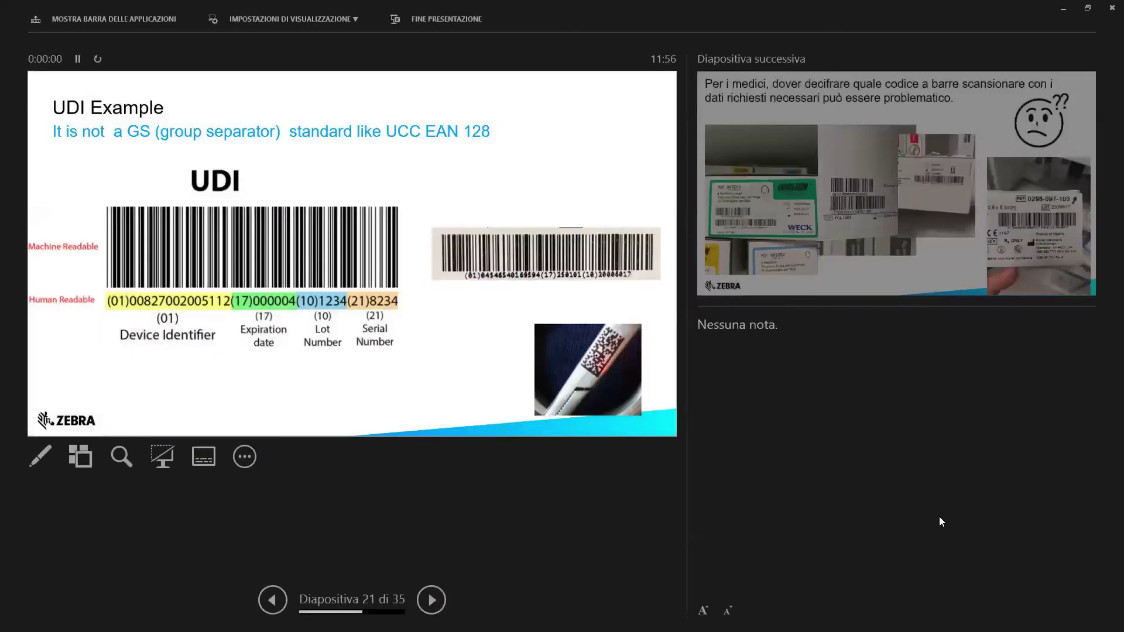
pyautogui.click(239, 20)
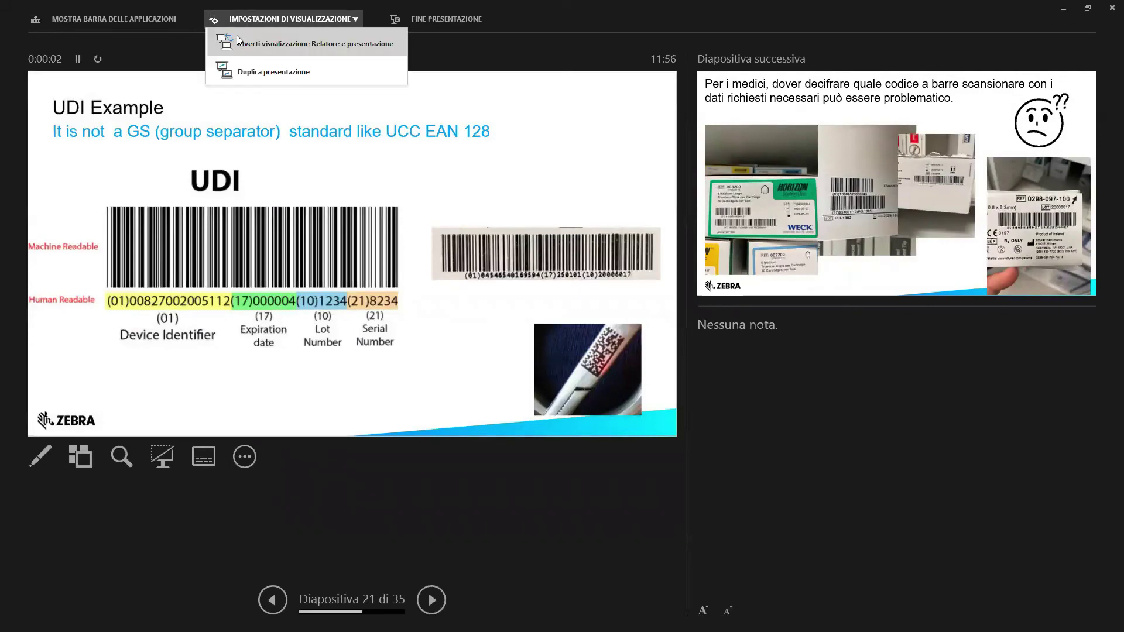
pyautogui.click(241, 48)
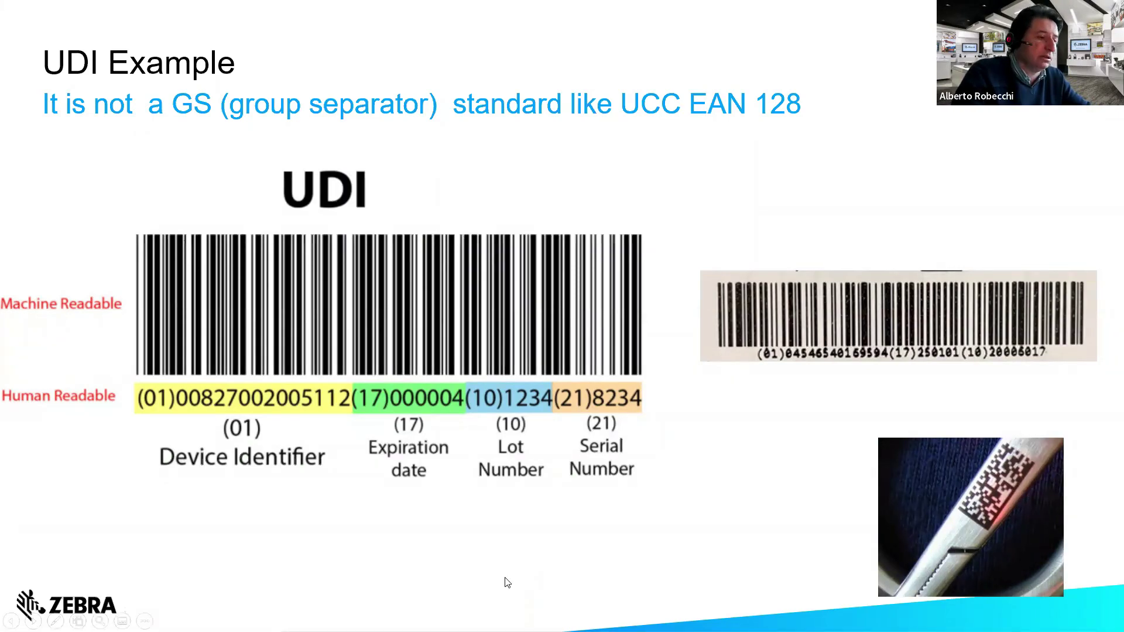
# Revisit the UDI Example slide, end the slideshow, and return to 123Scan
pyautogui.press('Left')
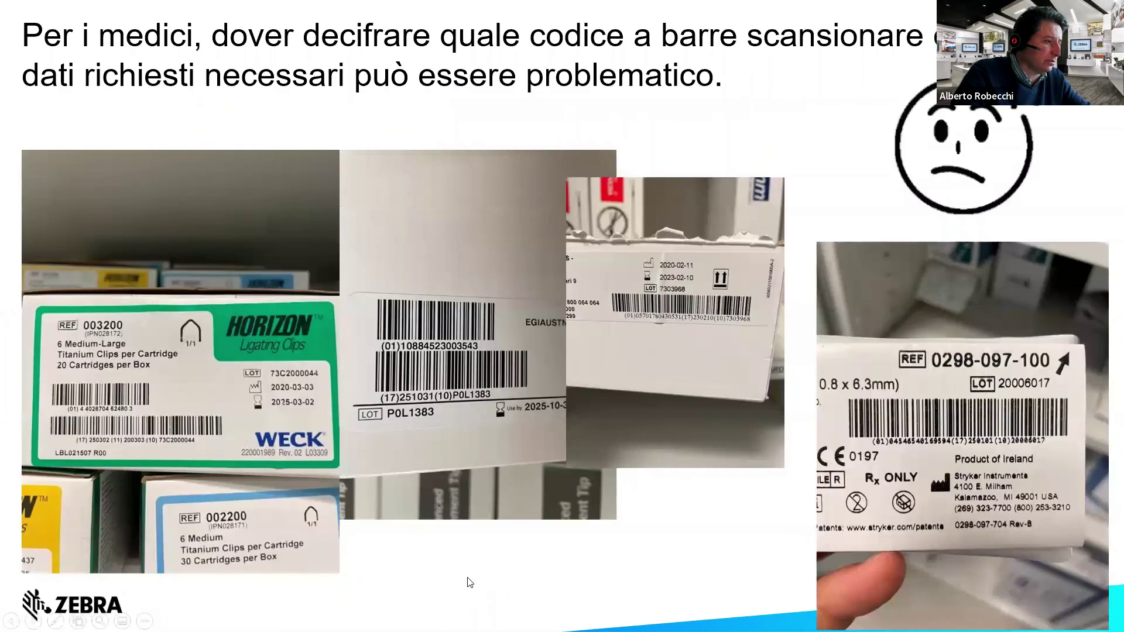
pyautogui.press('Right')
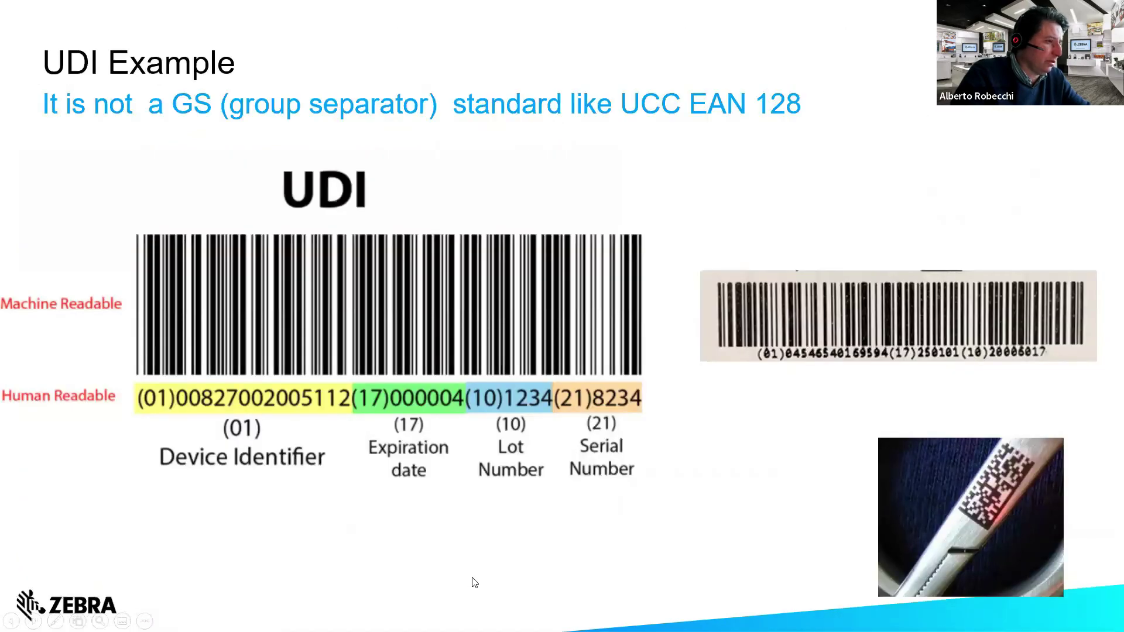
pyautogui.press('Escape')
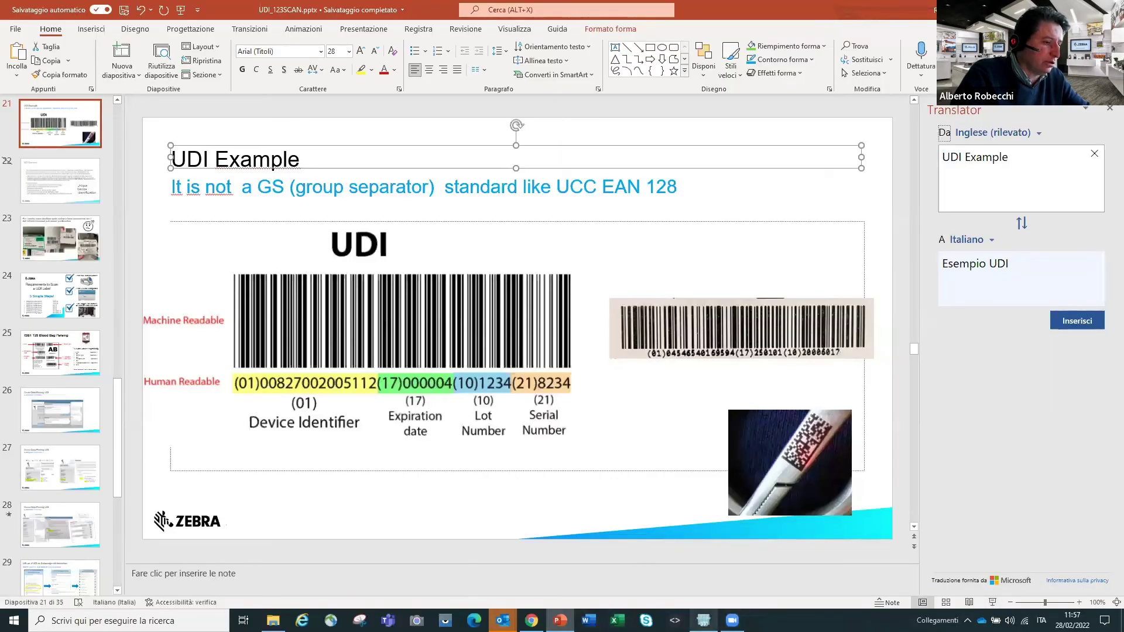
pyautogui.hotkey('alt', 'Tab')
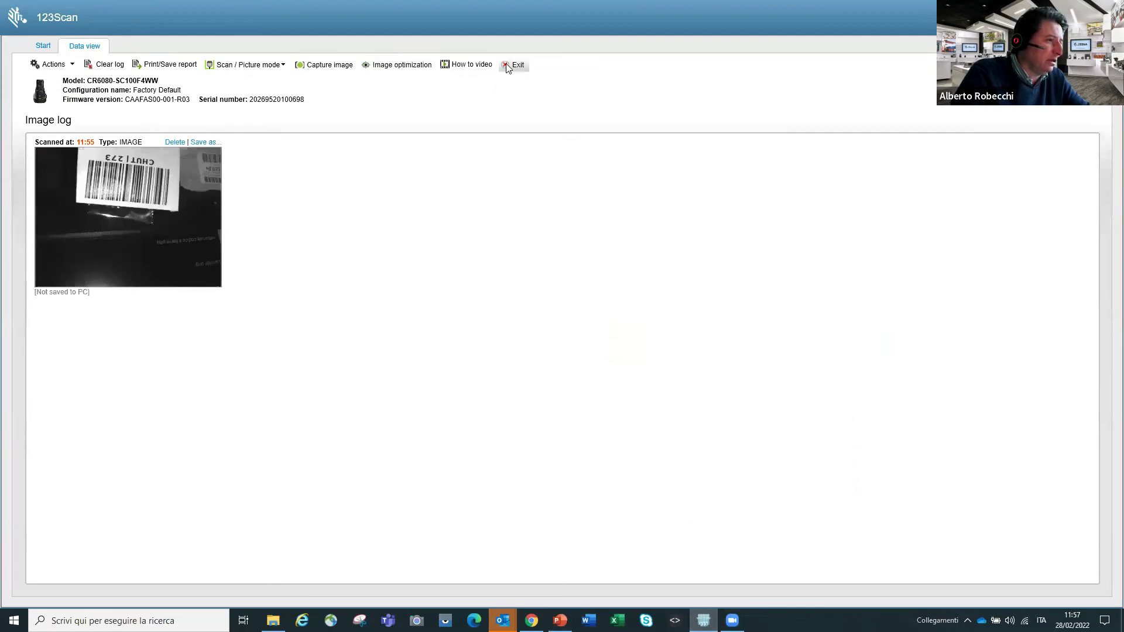
# Exit the CR6080 and CR8178 sessions and create the new Untitled4 configuration file
pyautogui.click(507, 66)
pyautogui.click(504, 350)
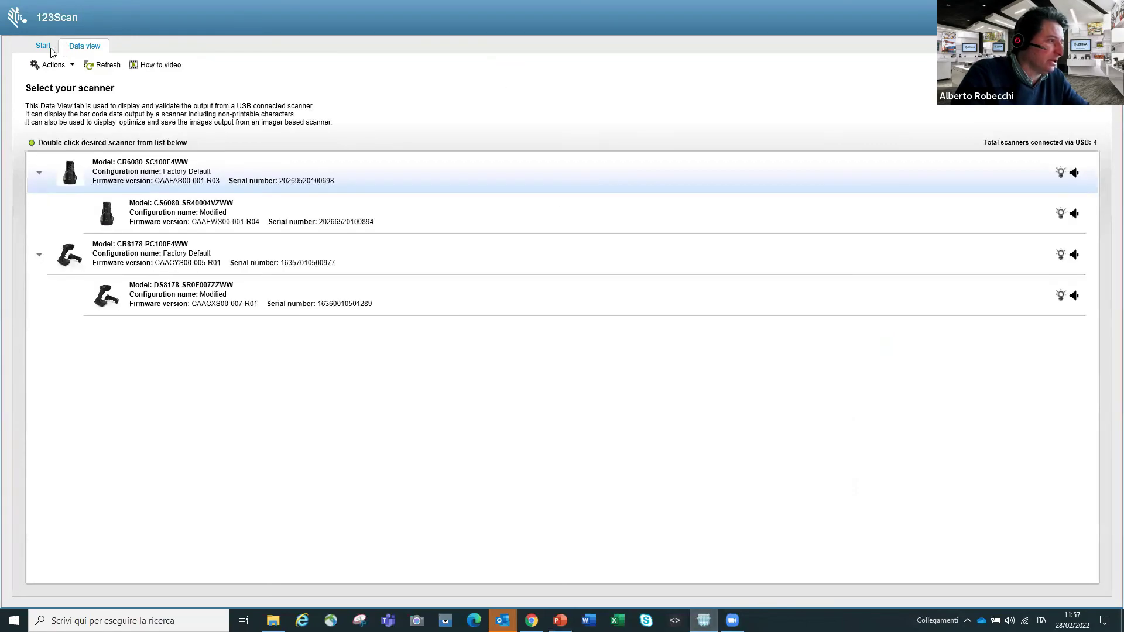
pyautogui.doubleClick(153, 257)
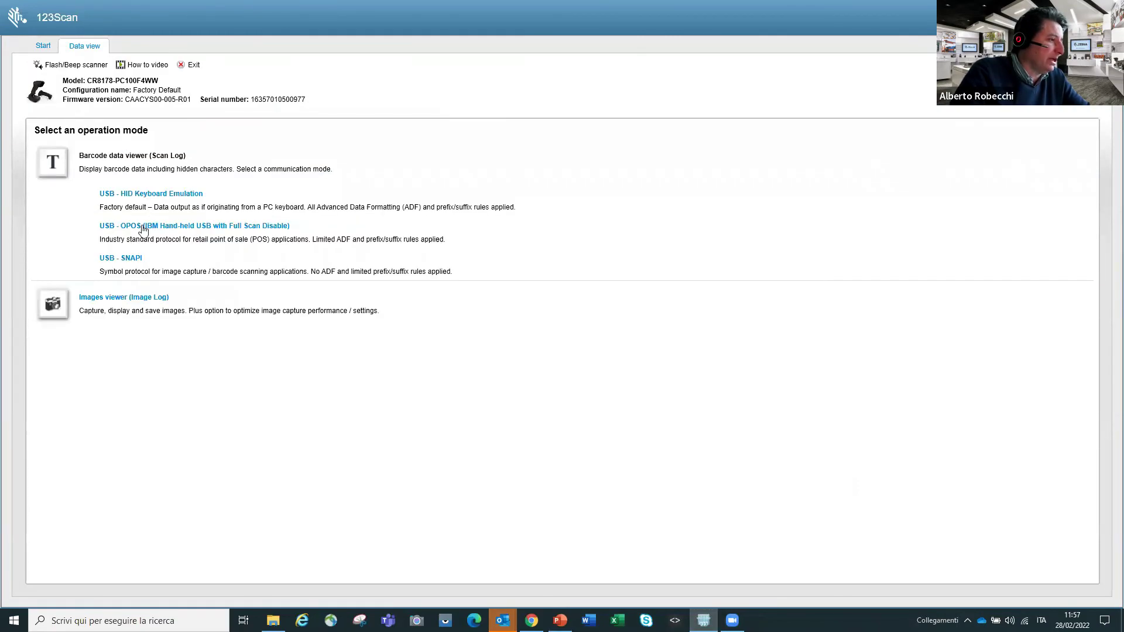
pyautogui.click(184, 65)
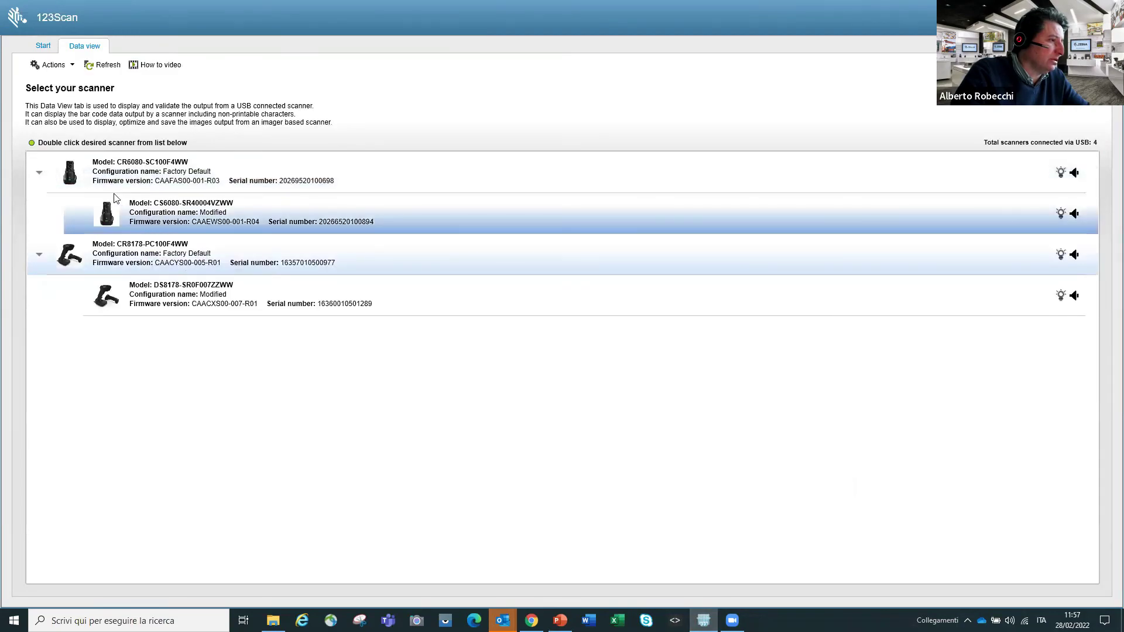
pyautogui.click(44, 47)
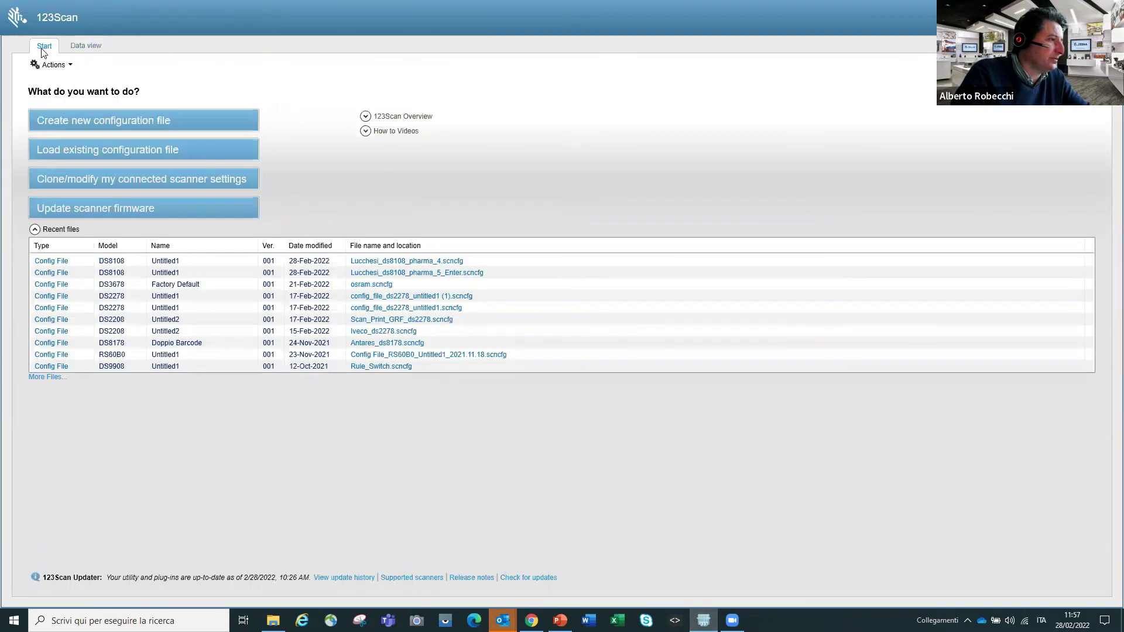
pyautogui.click(101, 121)
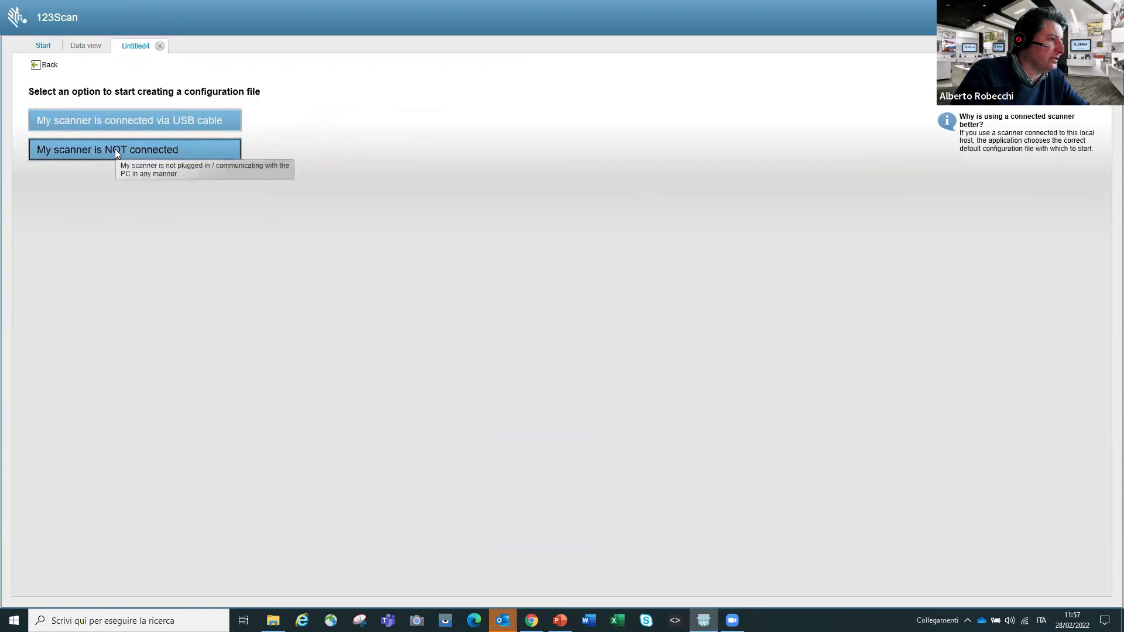
# Choose a USB DS8178 Release 038 and select Advanced UDI Parsing under complex data modifications
pyautogui.click(117, 121)
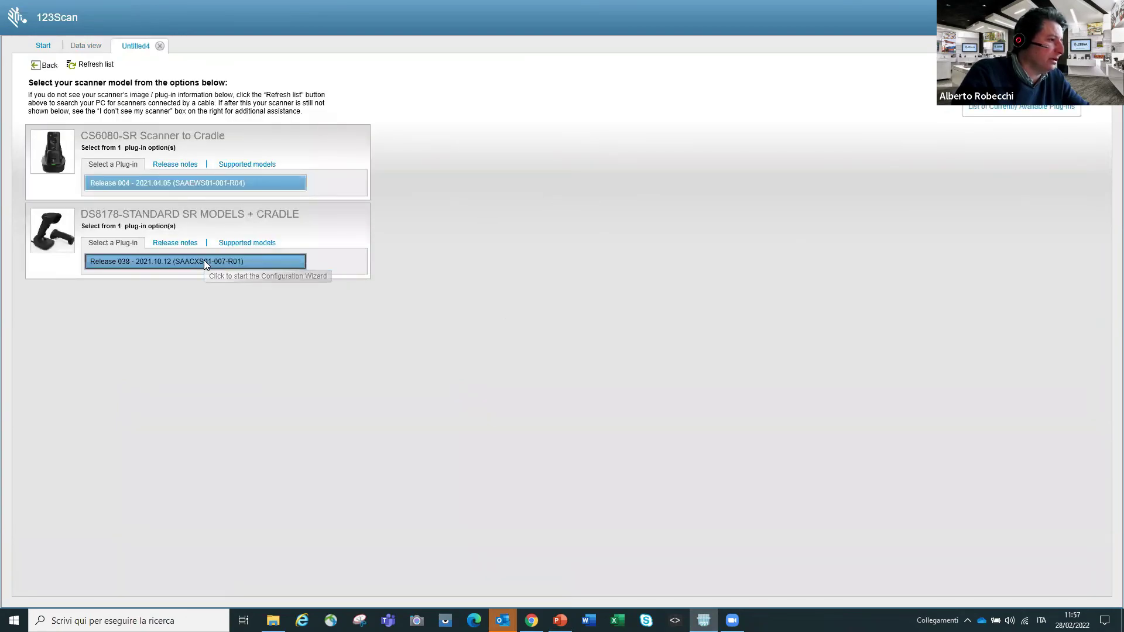
pyautogui.click(205, 261)
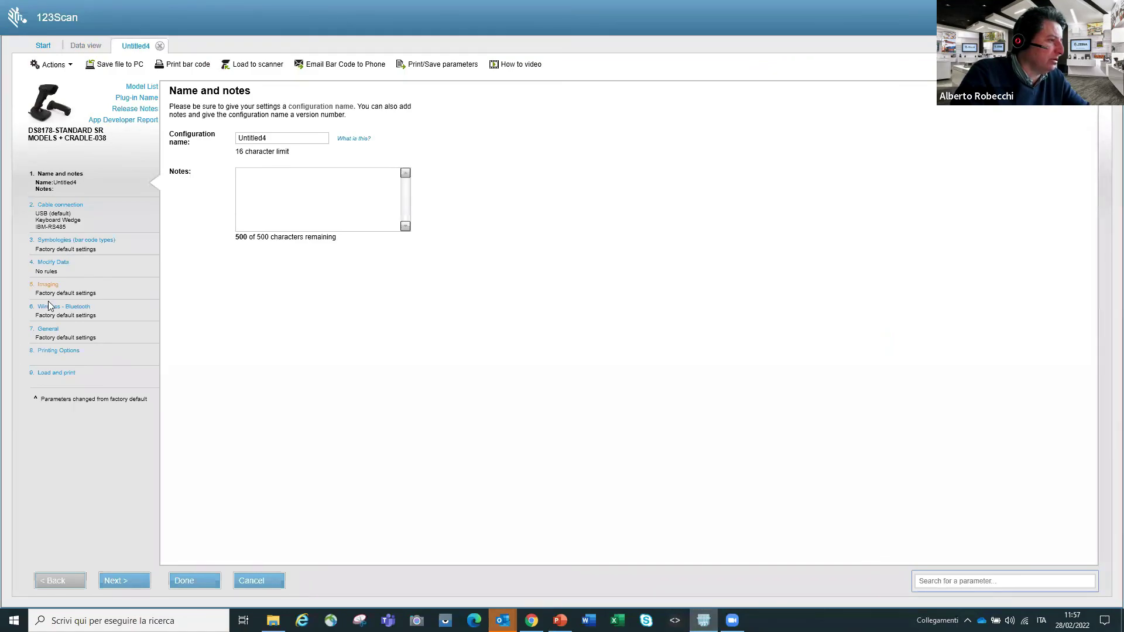
pyautogui.click(42, 262)
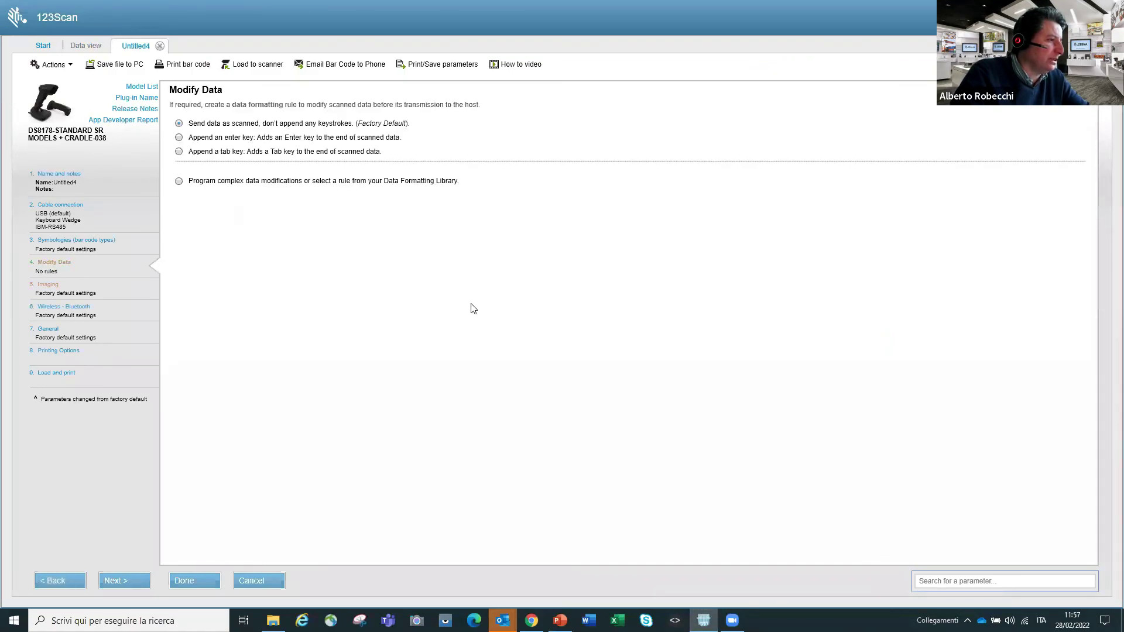
pyautogui.click(179, 182)
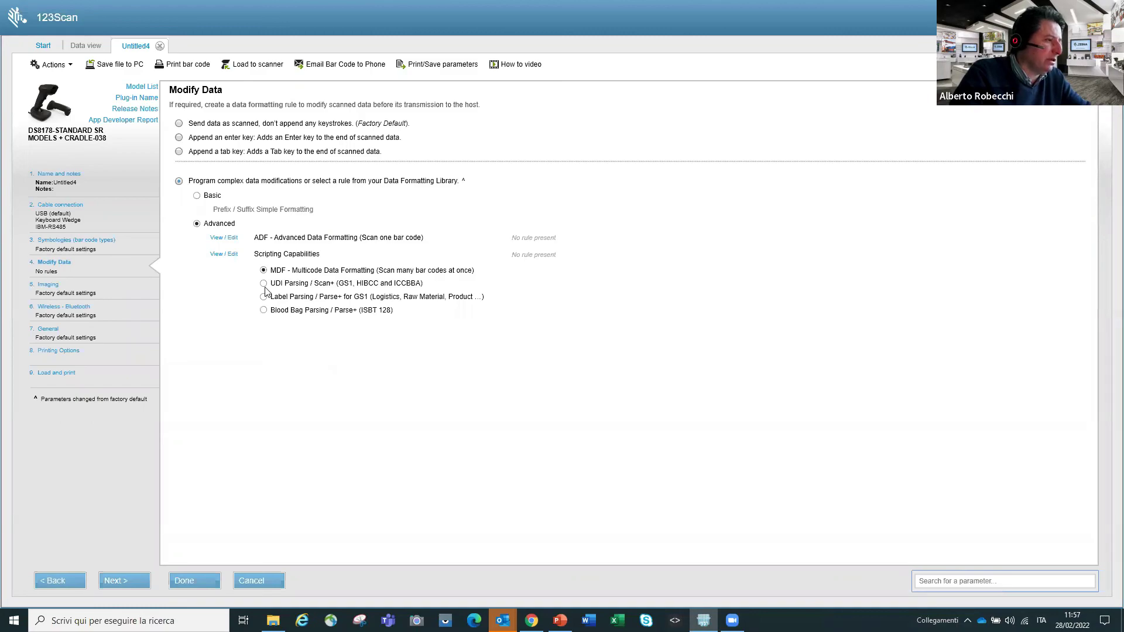
pyautogui.click(264, 284)
pyautogui.click(229, 256)
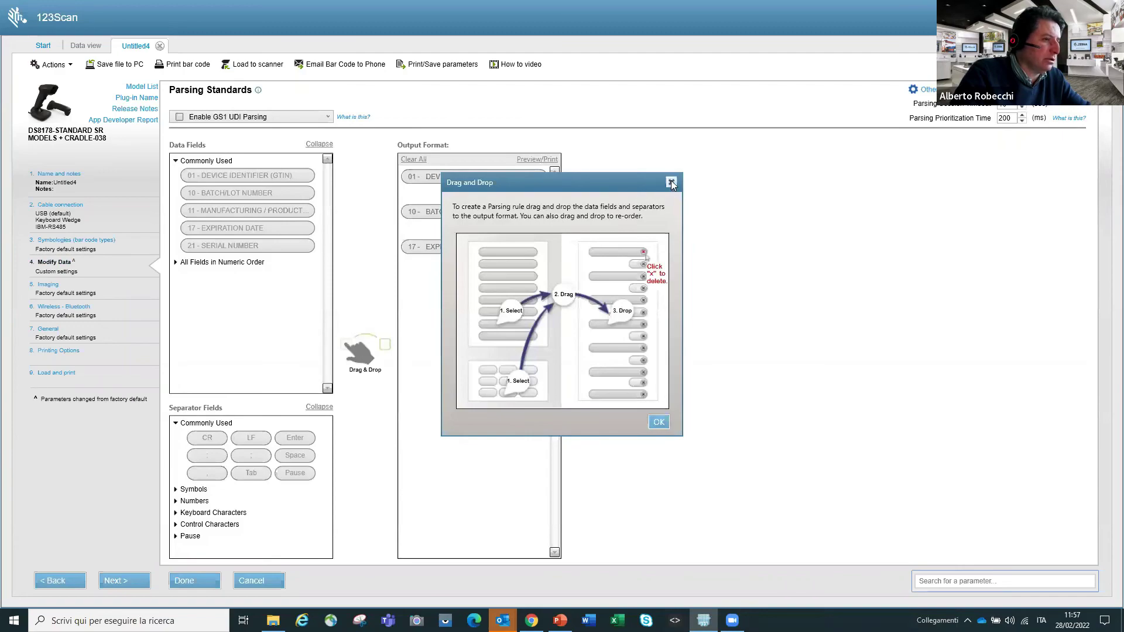
pyautogui.click(671, 182)
# Enable GS1 UDI parsing, clear the default GTIN/batch/expiration fields, and add 21 - SERIAL NUMBER
pyautogui.click(184, 118)
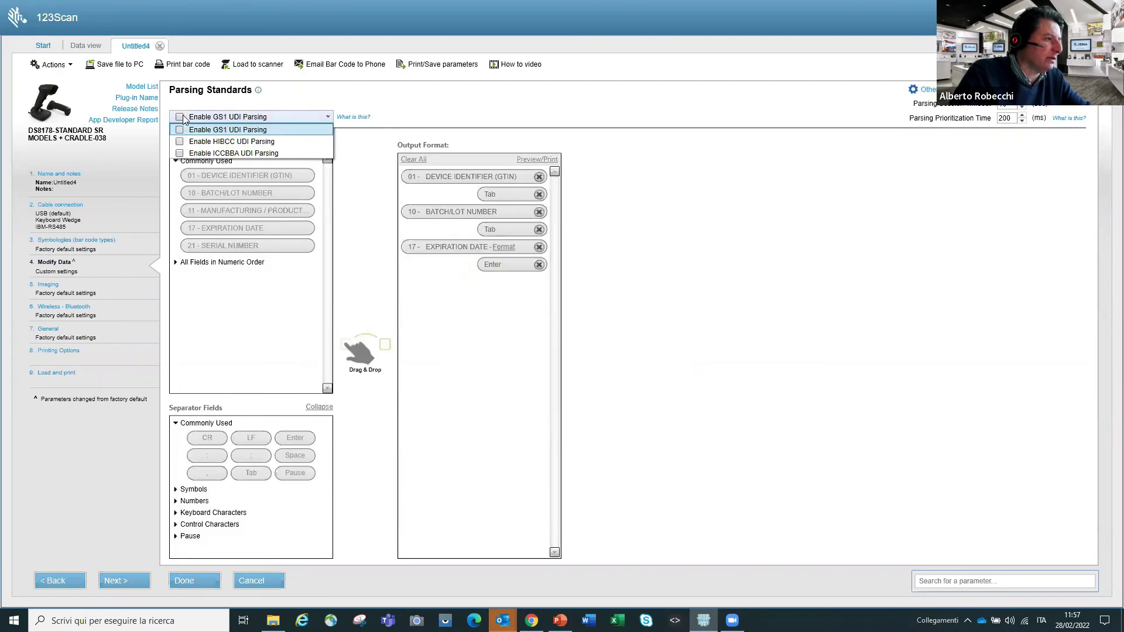
pyautogui.click(179, 131)
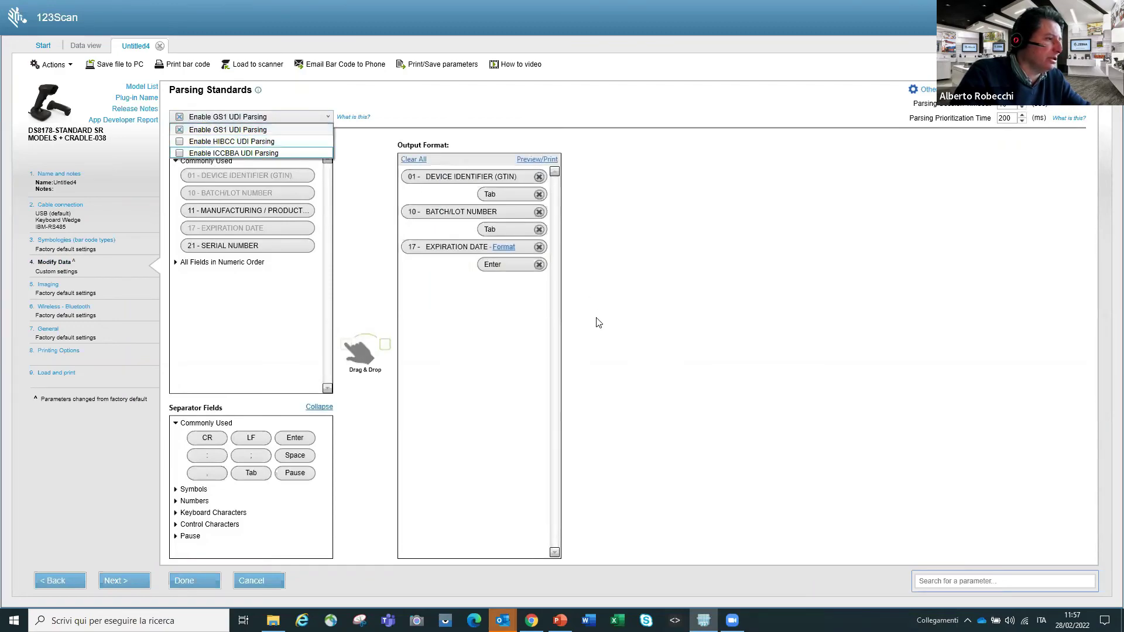
pyautogui.click(504, 330)
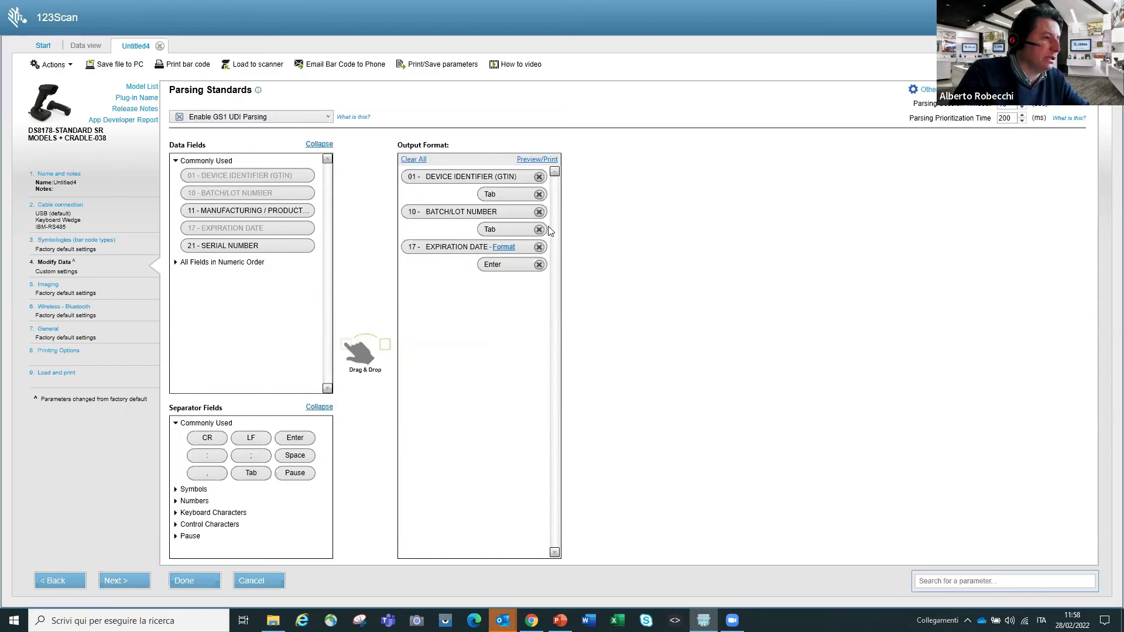
pyautogui.click(539, 177)
pyautogui.click(539, 177)
pyautogui.click(539, 177)
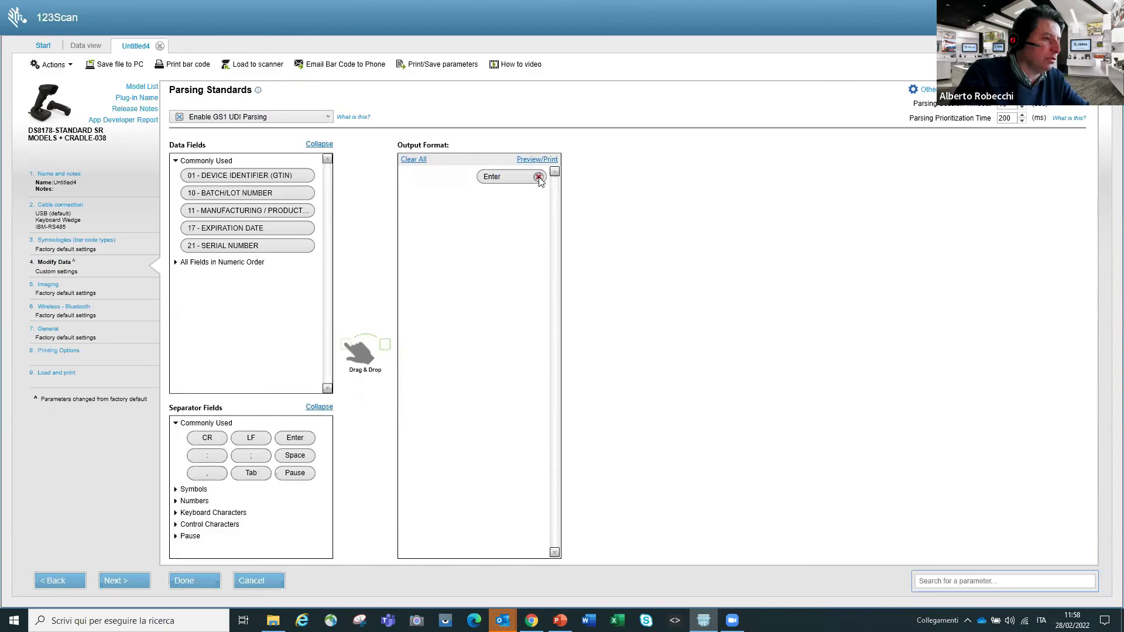
pyautogui.click(539, 177)
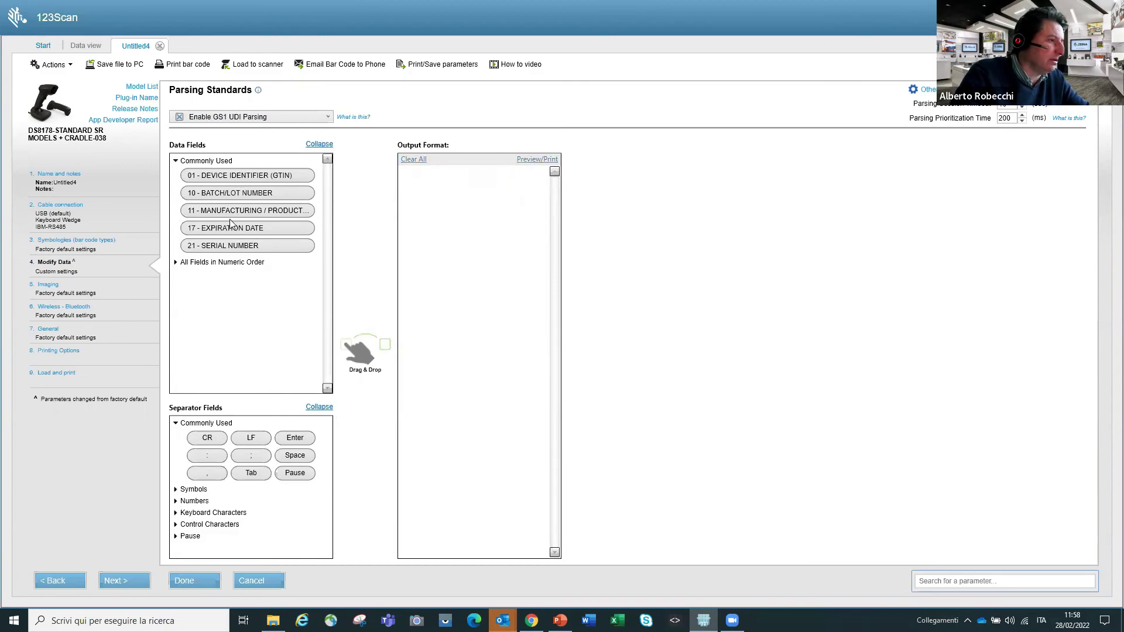
pyautogui.doubleClick(224, 249)
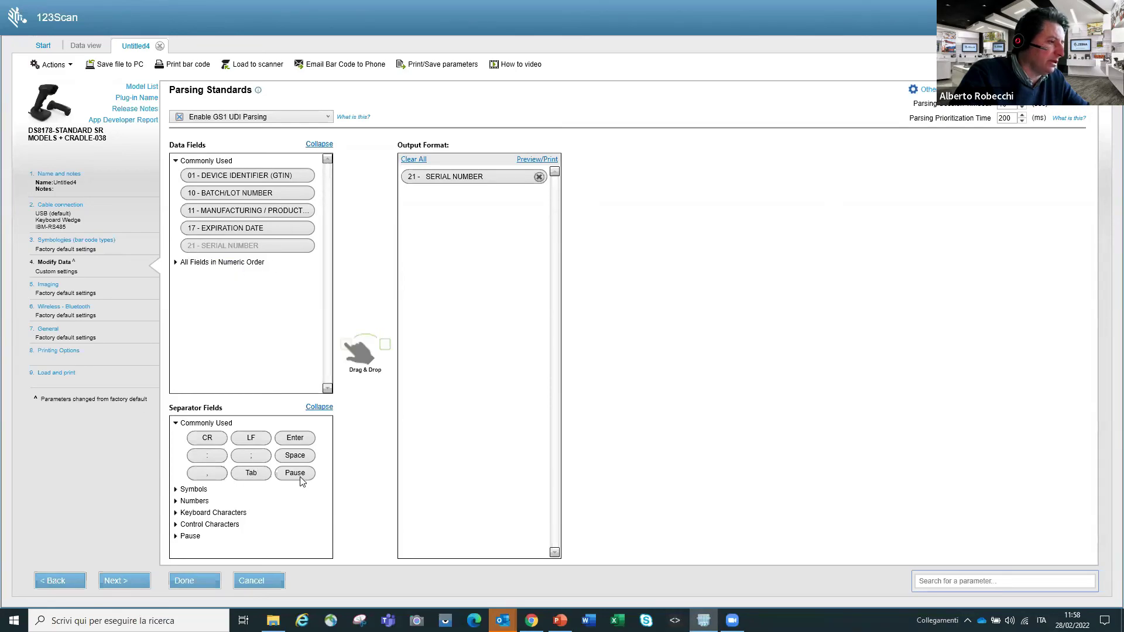
# Add a Tab and 11 - MANUFACTURING date in DDCCYYMM format after the serial number
pyautogui.click(251, 473)
pyautogui.click(251, 473)
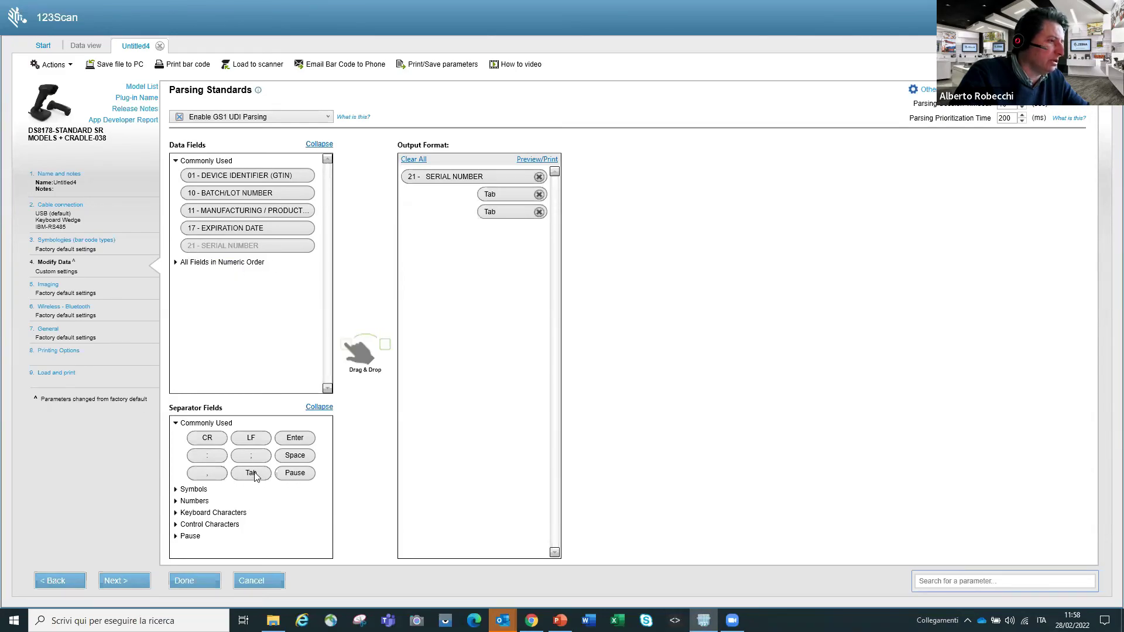
pyautogui.click(539, 212)
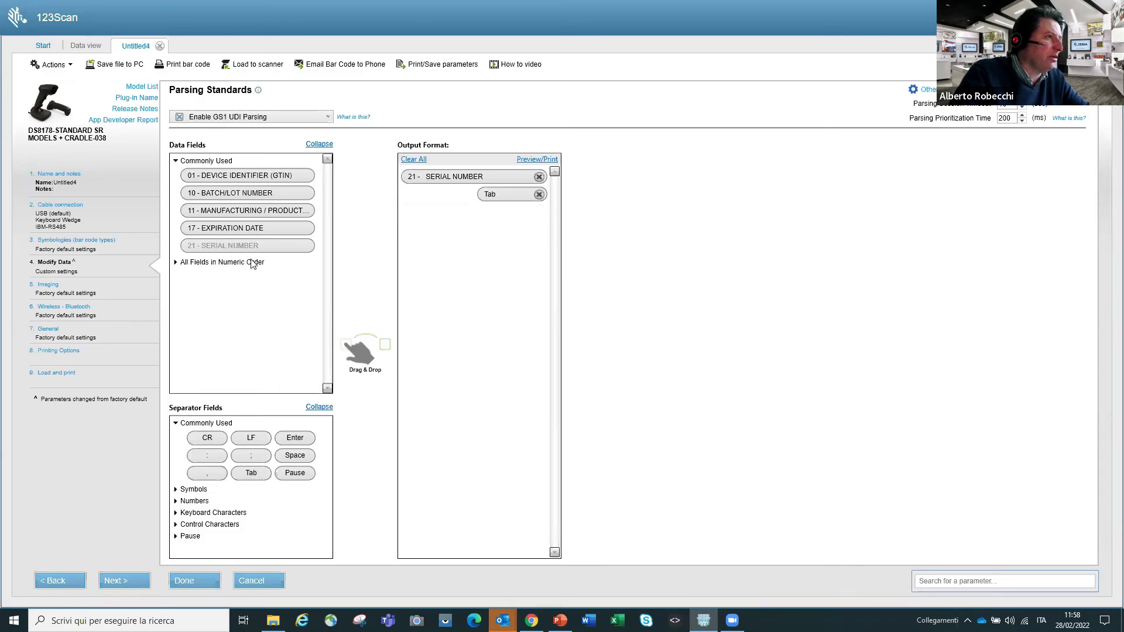
pyautogui.click(249, 210)
pyautogui.click(689, 257)
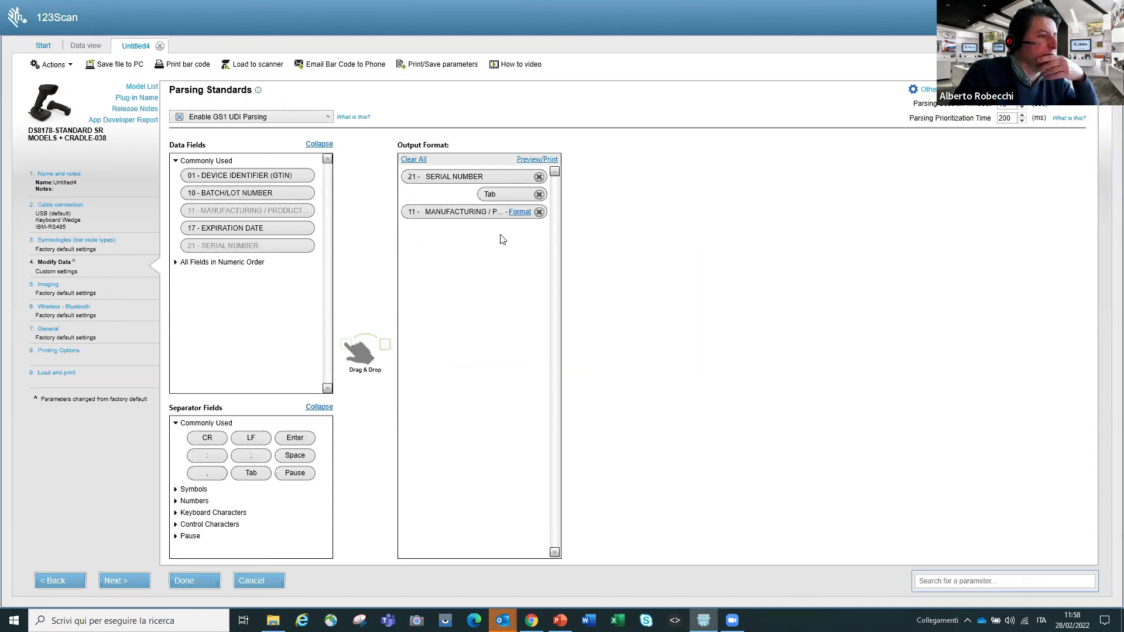
pyautogui.click(518, 212)
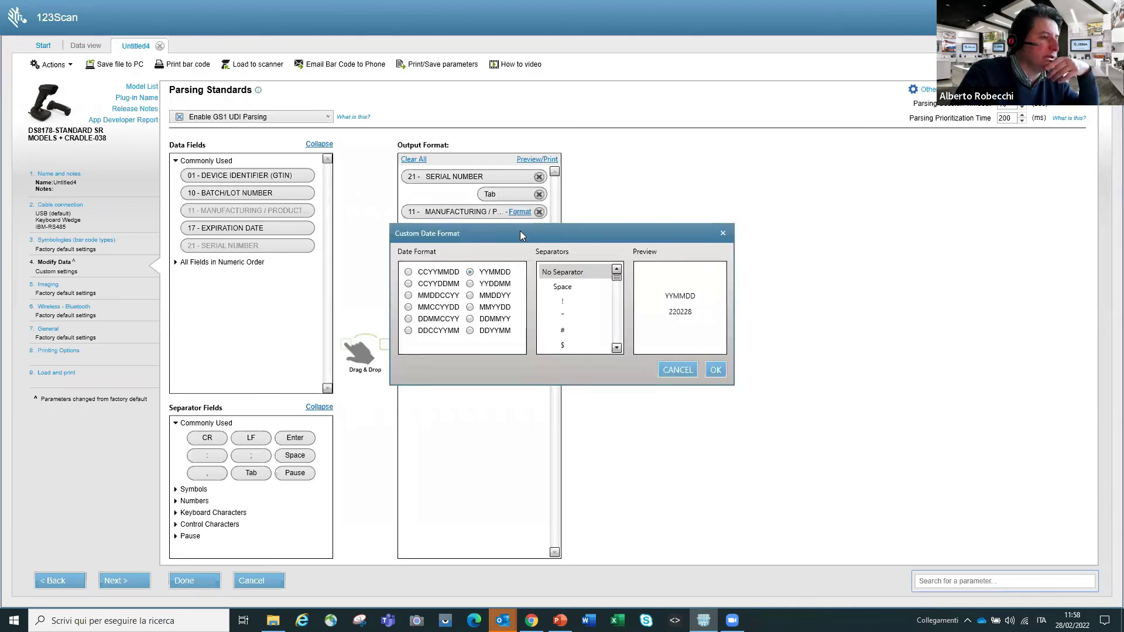
pyautogui.moveTo(525, 233); pyautogui.dragTo(532, 262)
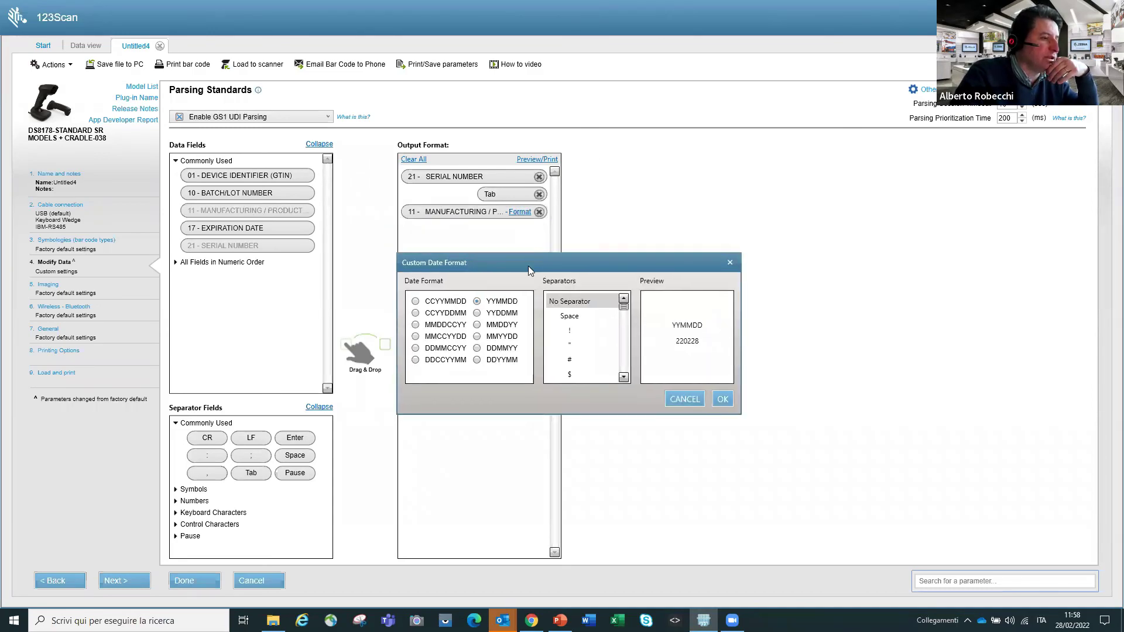
pyautogui.click(415, 313)
pyautogui.click(416, 325)
pyautogui.click(416, 348)
pyautogui.click(433, 361)
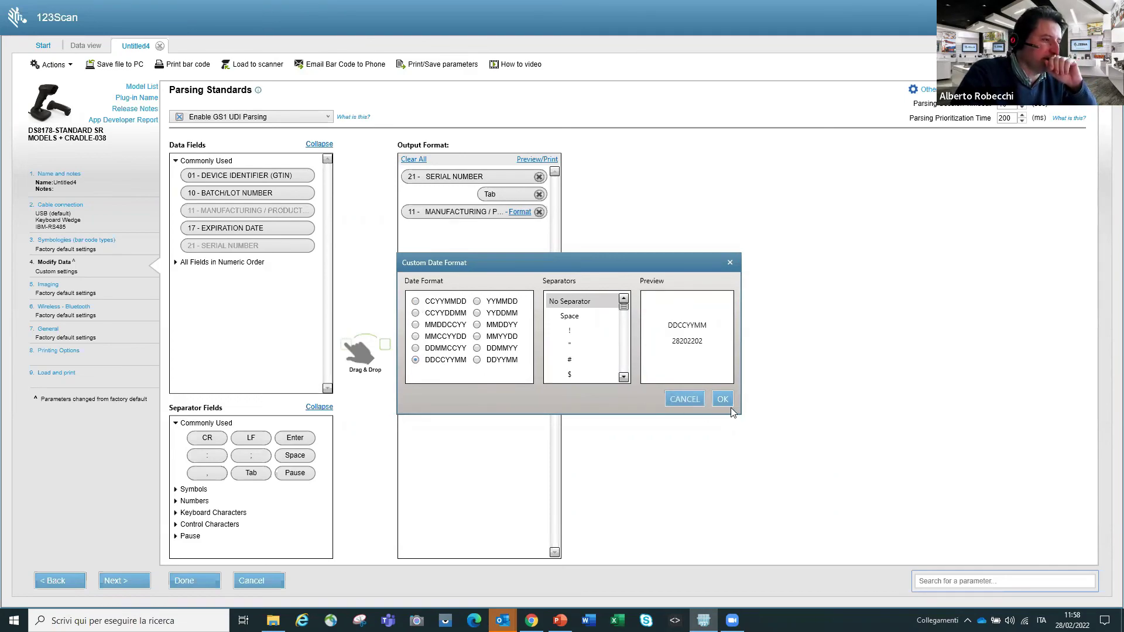
pyautogui.click(722, 400)
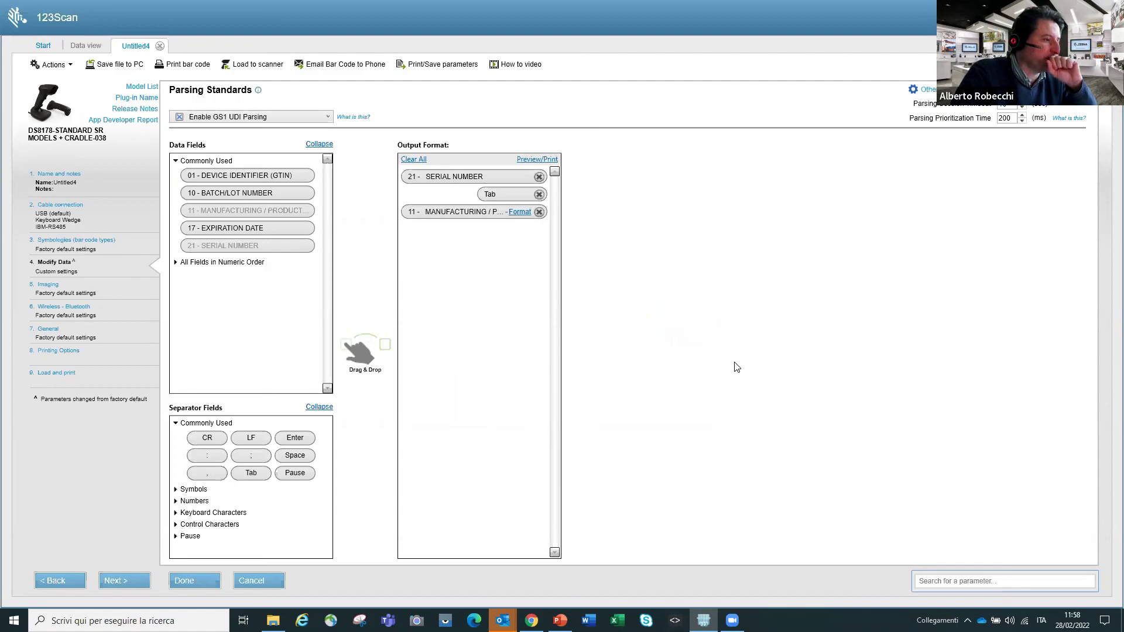
# Show All Fields in Numeric Order and scroll through the full field list
pyautogui.click(177, 265)
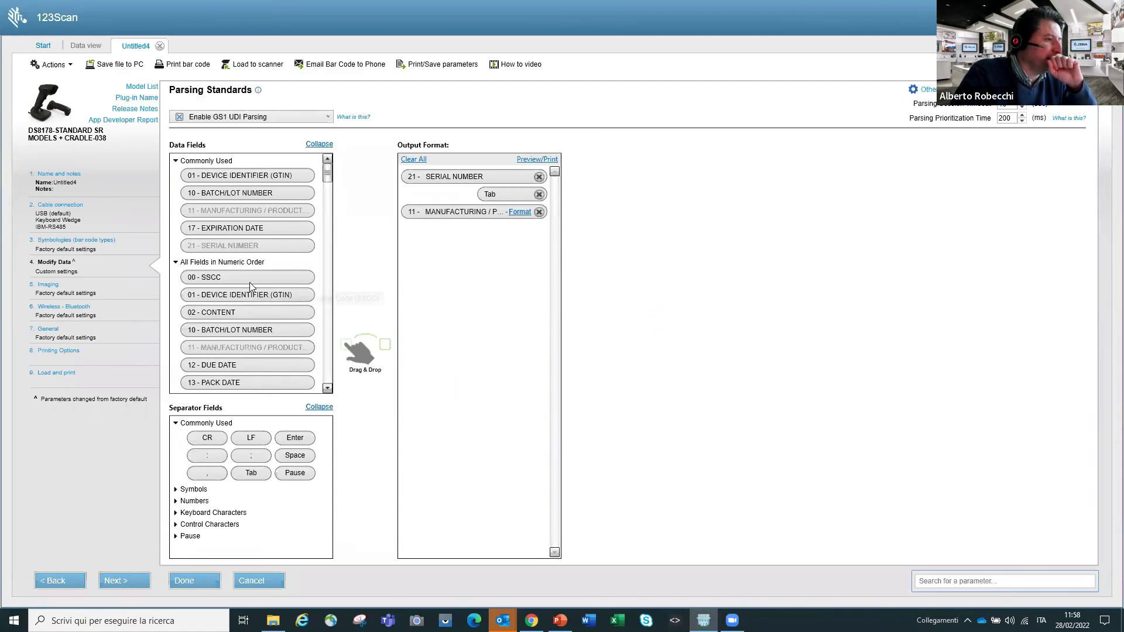
pyautogui.scroll(-3, 318, 267)
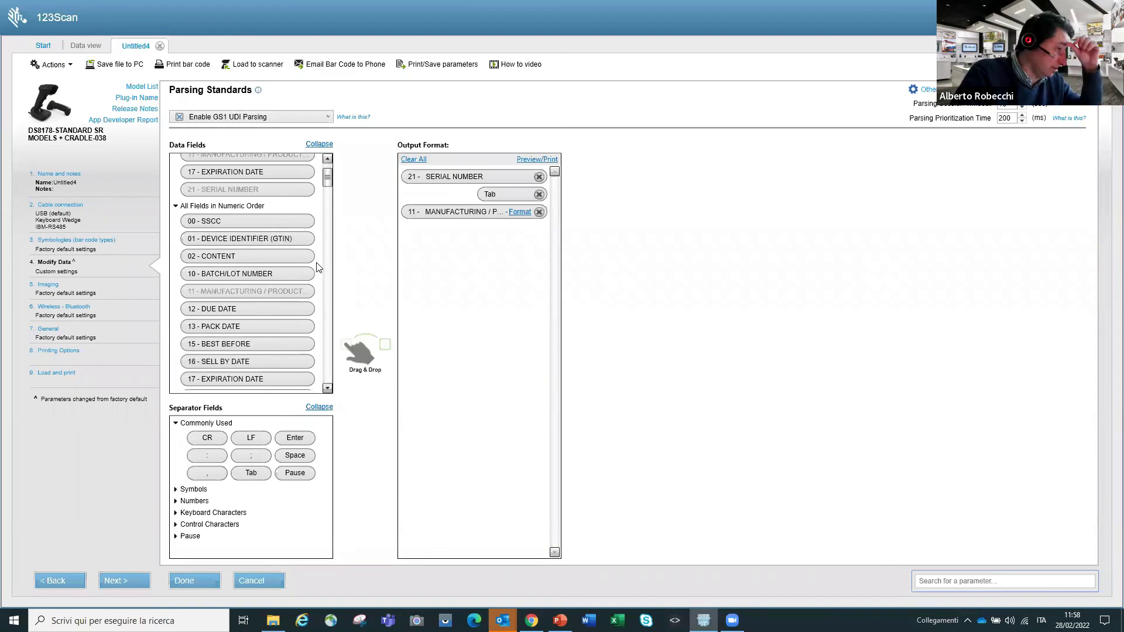
pyautogui.scroll(-3, 318, 267)
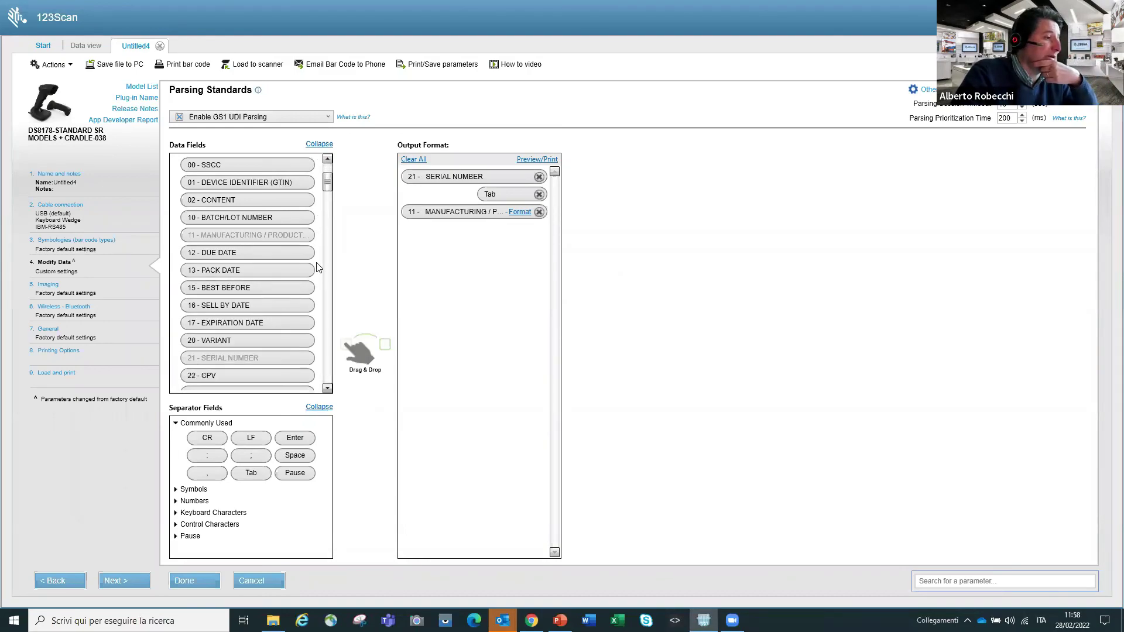
pyautogui.scroll(-3, 318, 268)
pyautogui.scroll(-3, 318, 268)
pyautogui.scroll(-3, 319, 267)
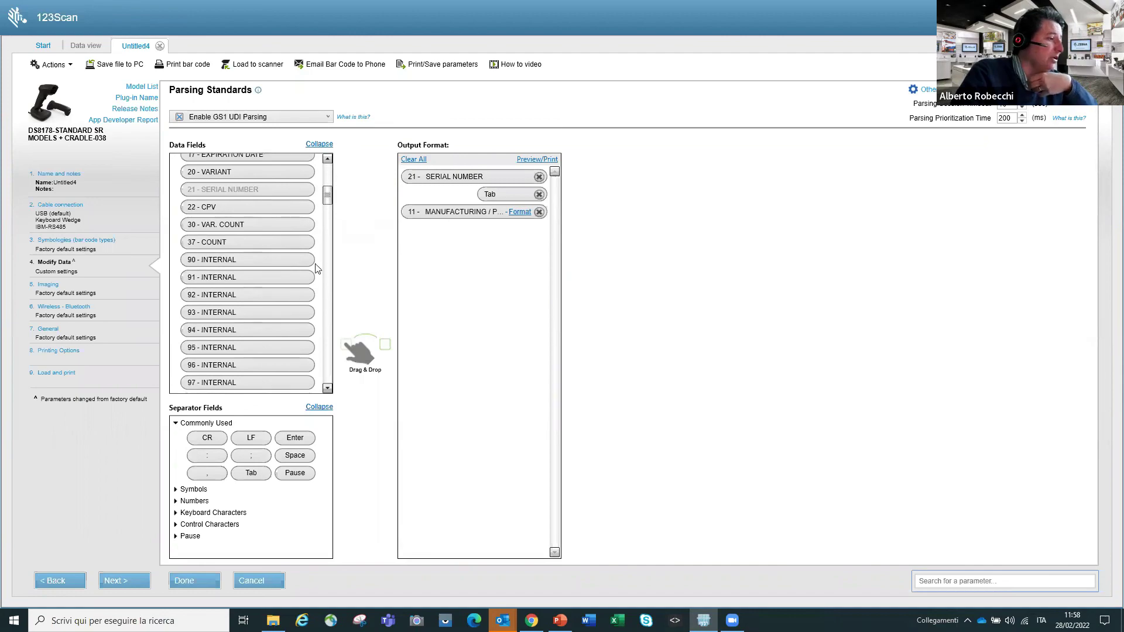
pyautogui.scroll(-2, 320, 265)
pyautogui.scroll(-3, 320, 265)
pyautogui.scroll(-3, 318, 268)
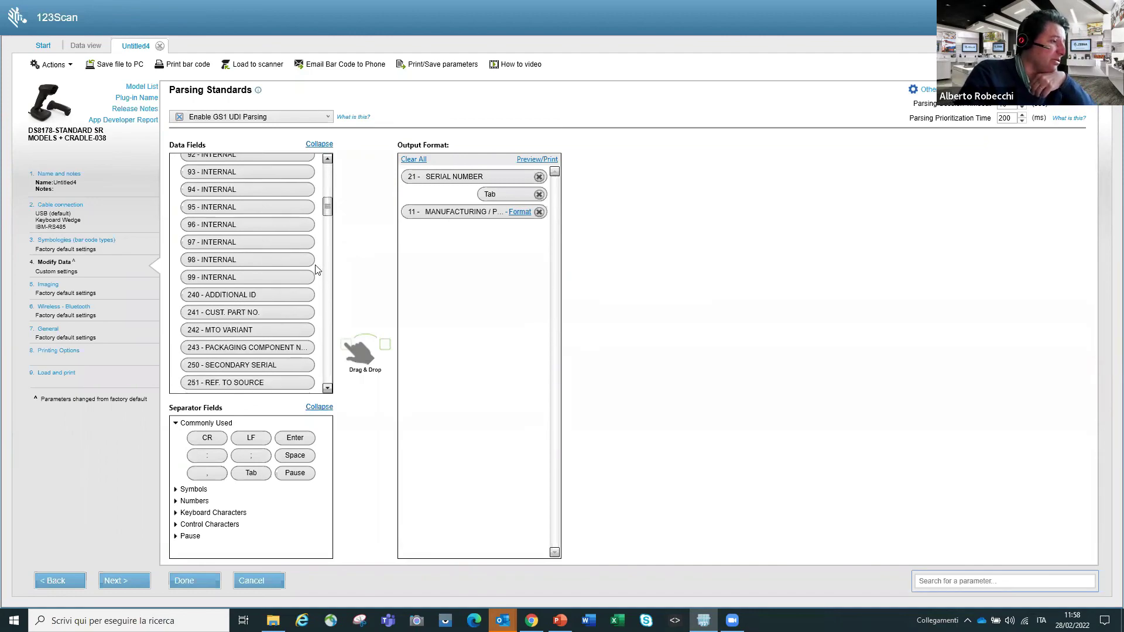
pyautogui.scroll(-6, 318, 268)
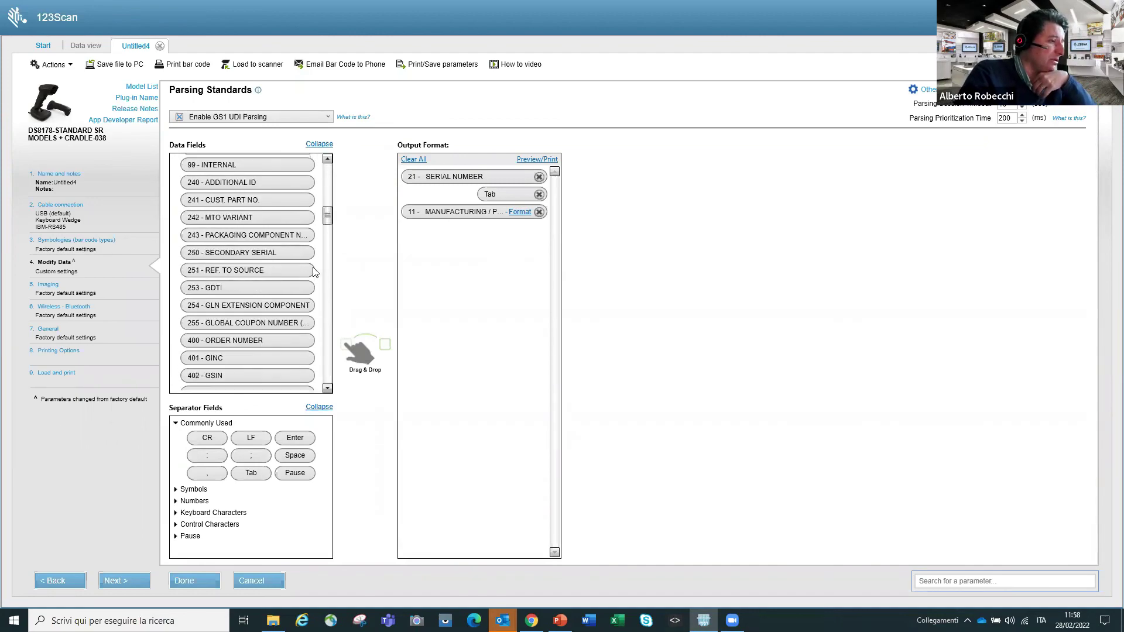
pyautogui.scroll(-3, 314, 272)
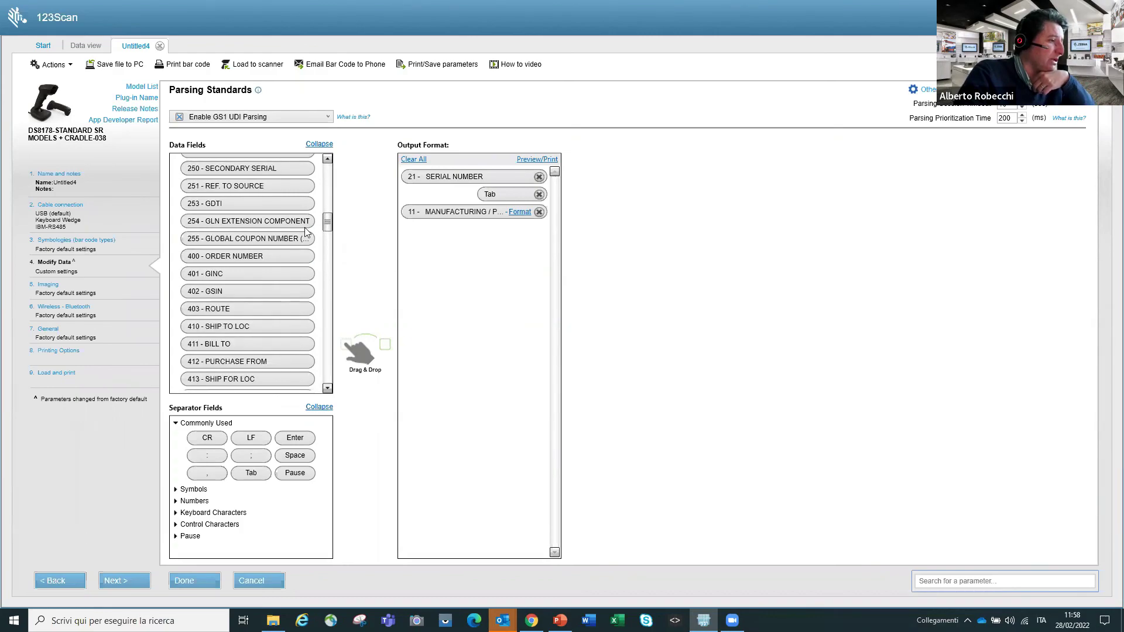
pyautogui.moveTo(327, 219); pyautogui.dragTo(328, 164)
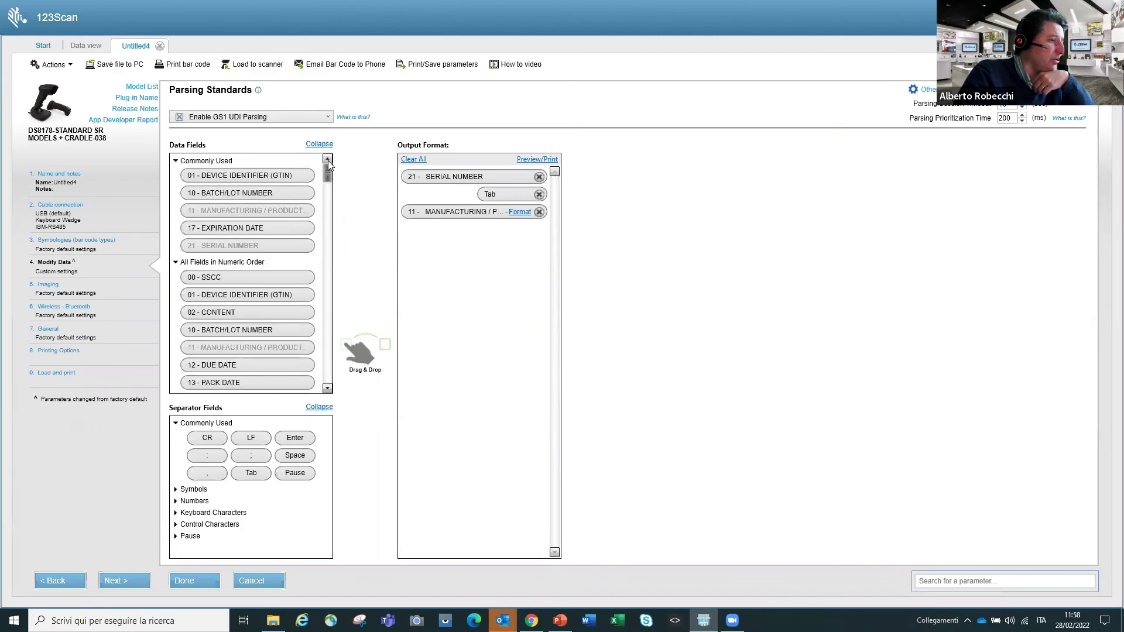
pyautogui.click(176, 262)
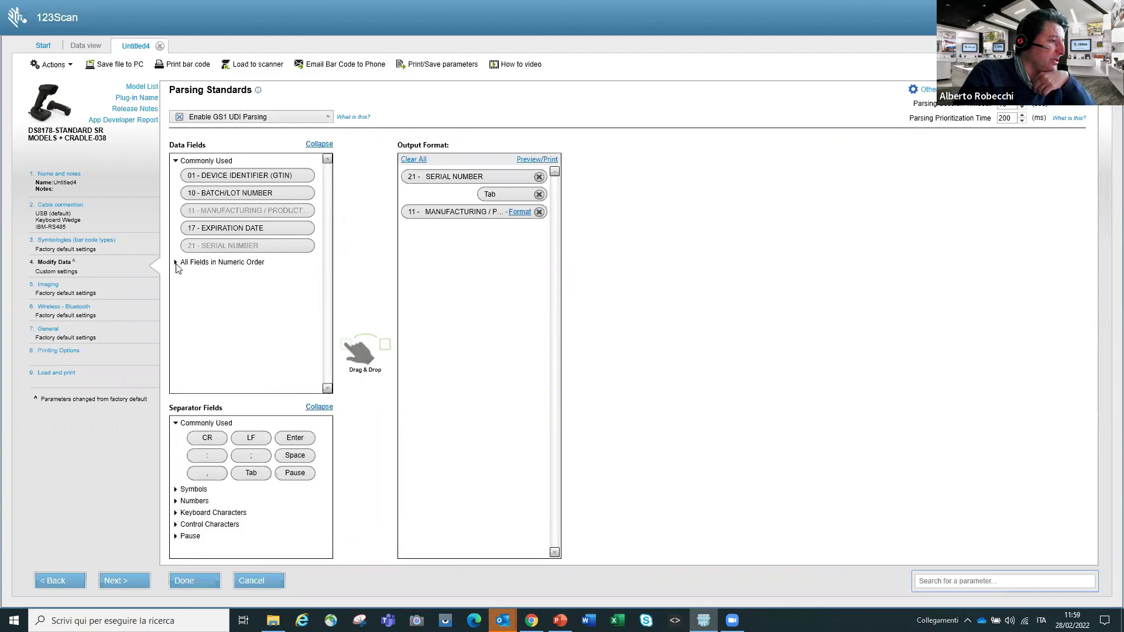
pyautogui.click(176, 262)
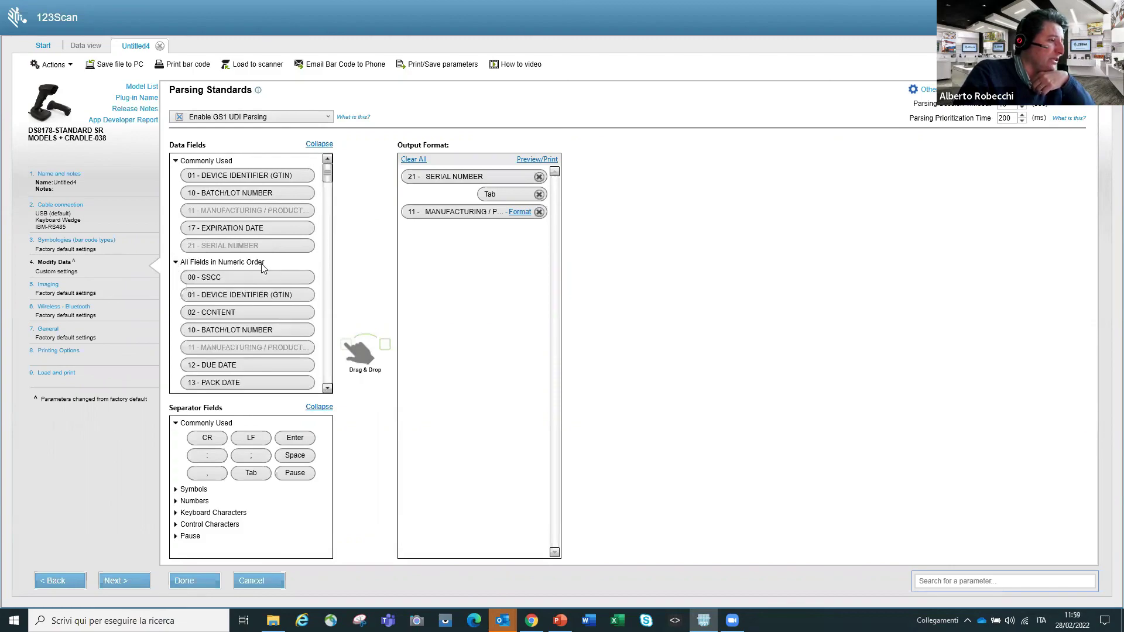
# Add the 00 - SSCC, 01 - GTIN, 02 - CONTENT and 12 - DUE DATE fields to the output
pyautogui.doubleClick(234, 277)
pyautogui.doubleClick(234, 296)
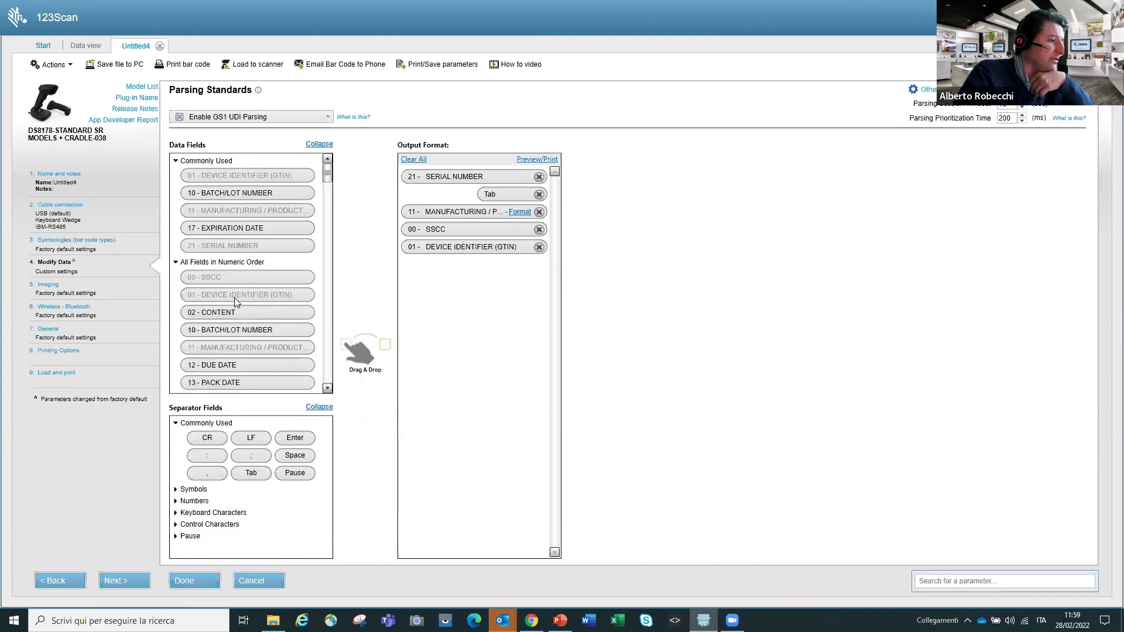
pyautogui.doubleClick(217, 314)
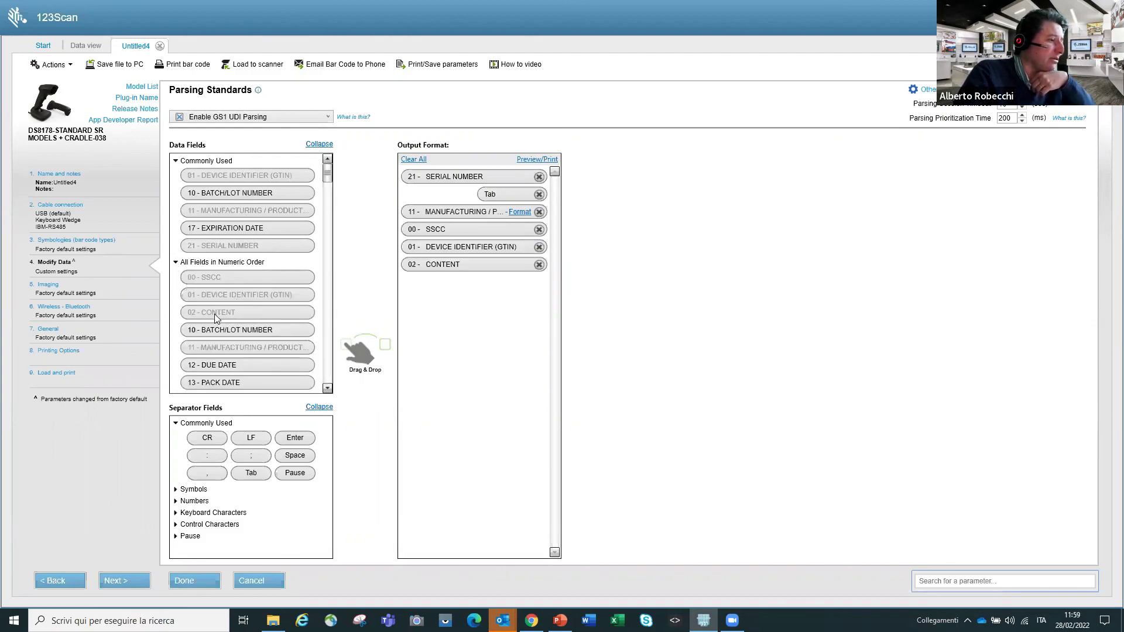
pyautogui.doubleClick(220, 365)
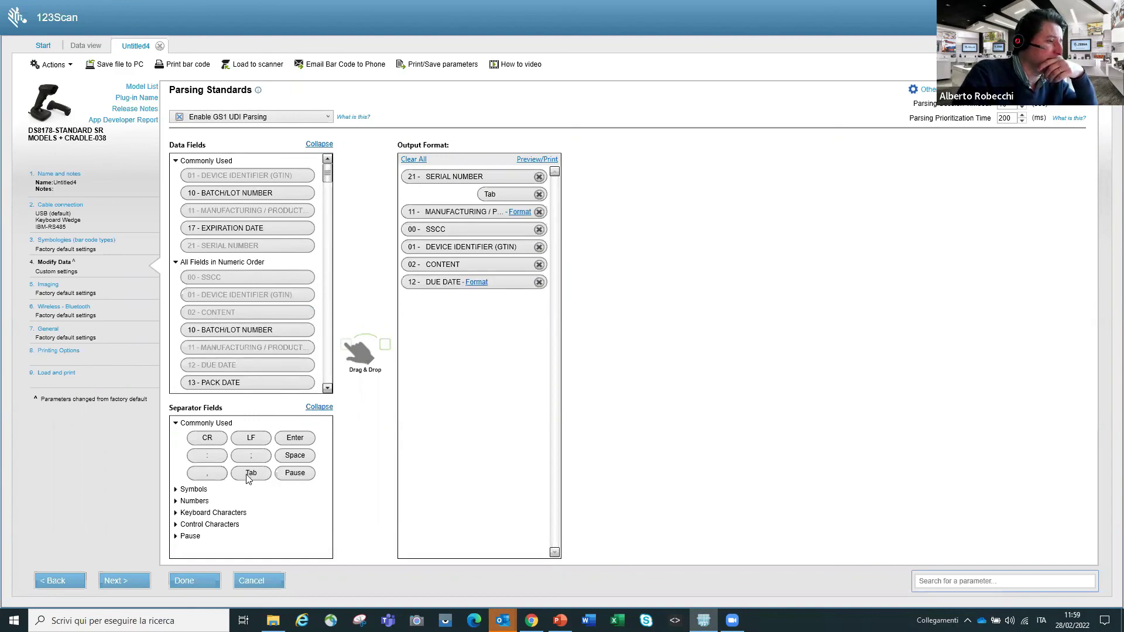
# Insert Tab separators after manufacturing date and GTIN, and a Pause after serial number
pyautogui.moveTo(258, 473); pyautogui.dragTo(488, 221)
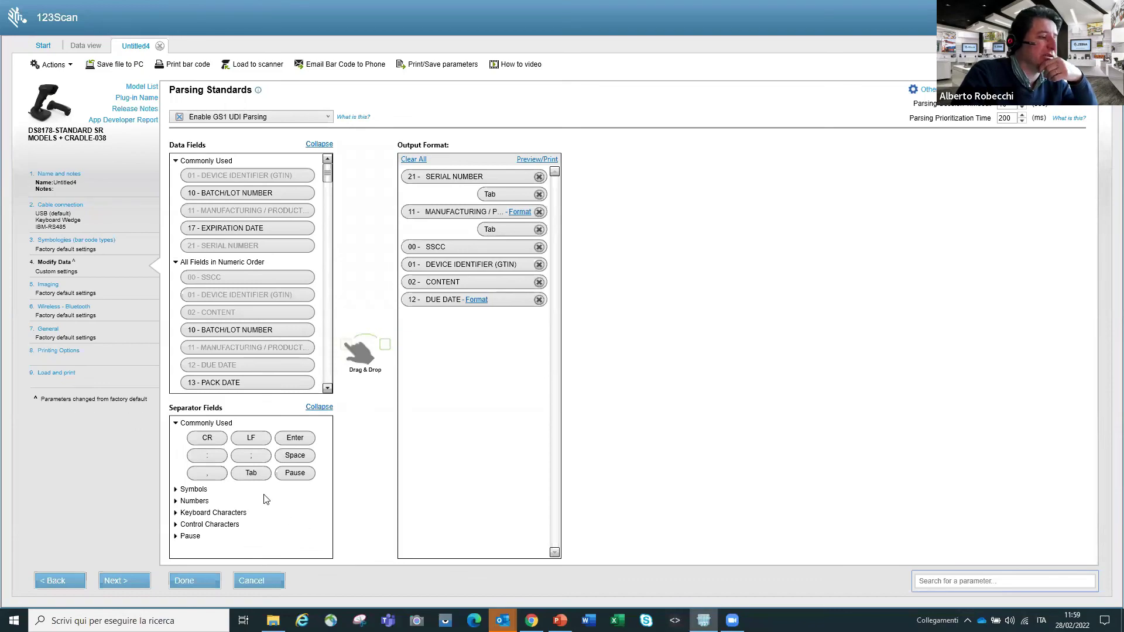
pyautogui.moveTo(256, 475); pyautogui.dragTo(502, 282)
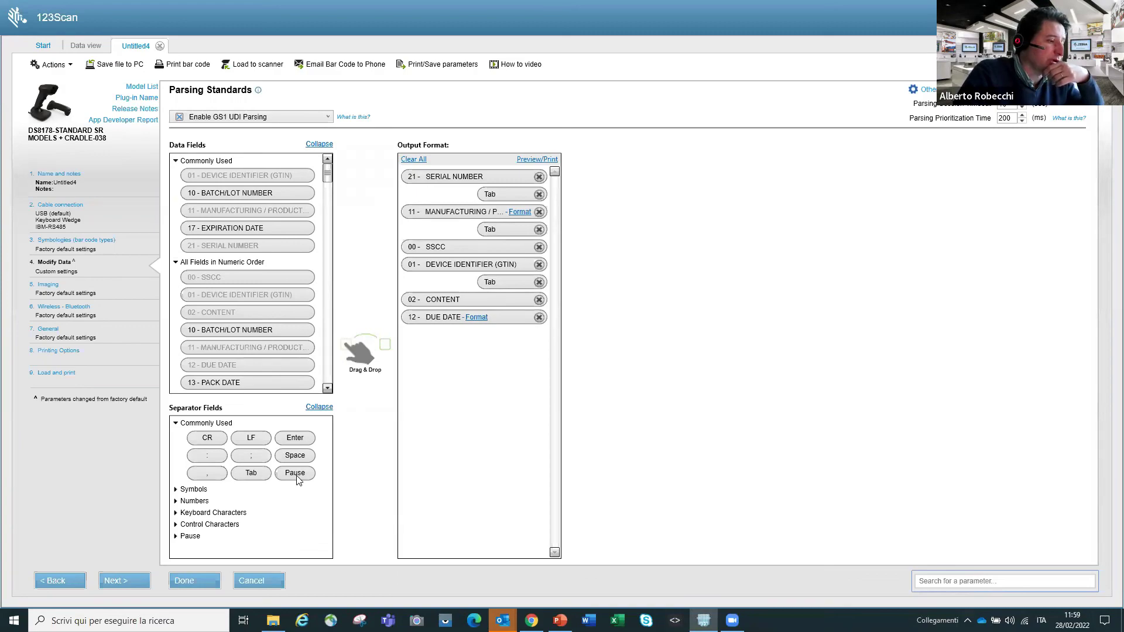
pyautogui.moveTo(295, 473); pyautogui.dragTo(510, 185)
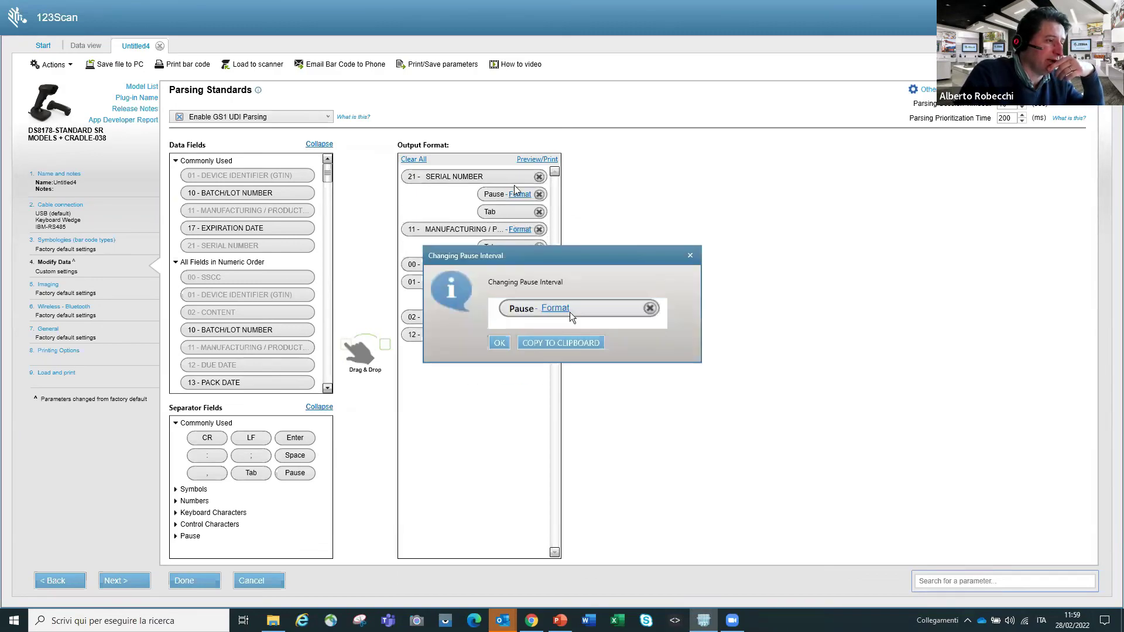
# Dismiss the notice and raise the pause interval's Current Value to 5 (x0.1 s)
pyautogui.click(692, 257)
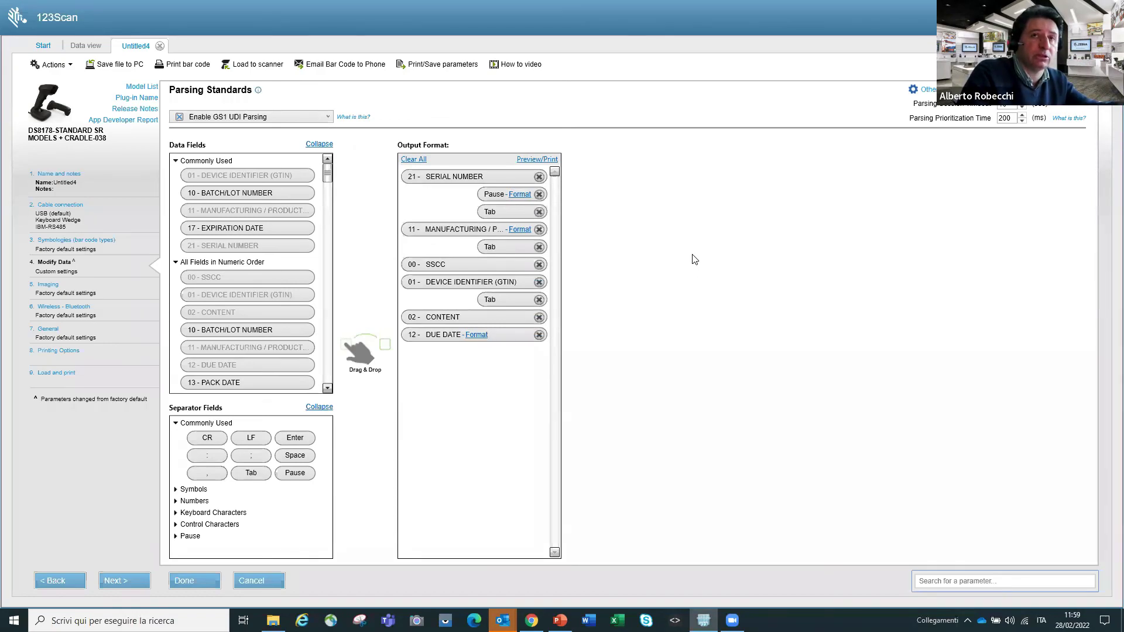
pyautogui.click(519, 195)
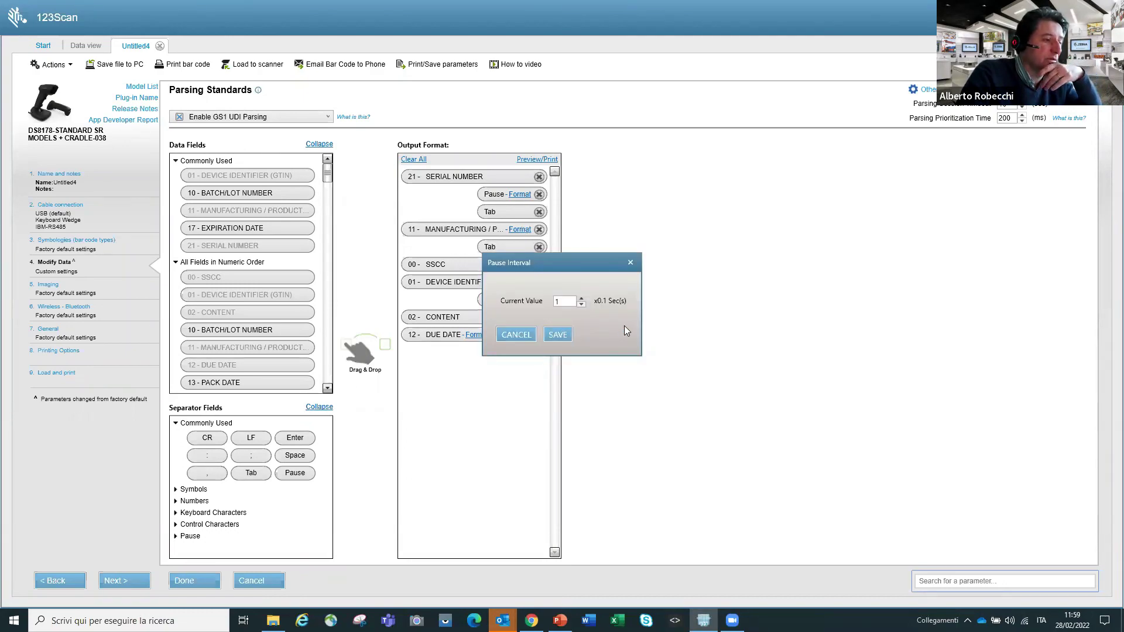
pyautogui.click(581, 298)
pyautogui.click(581, 298)
pyautogui.click(582, 299)
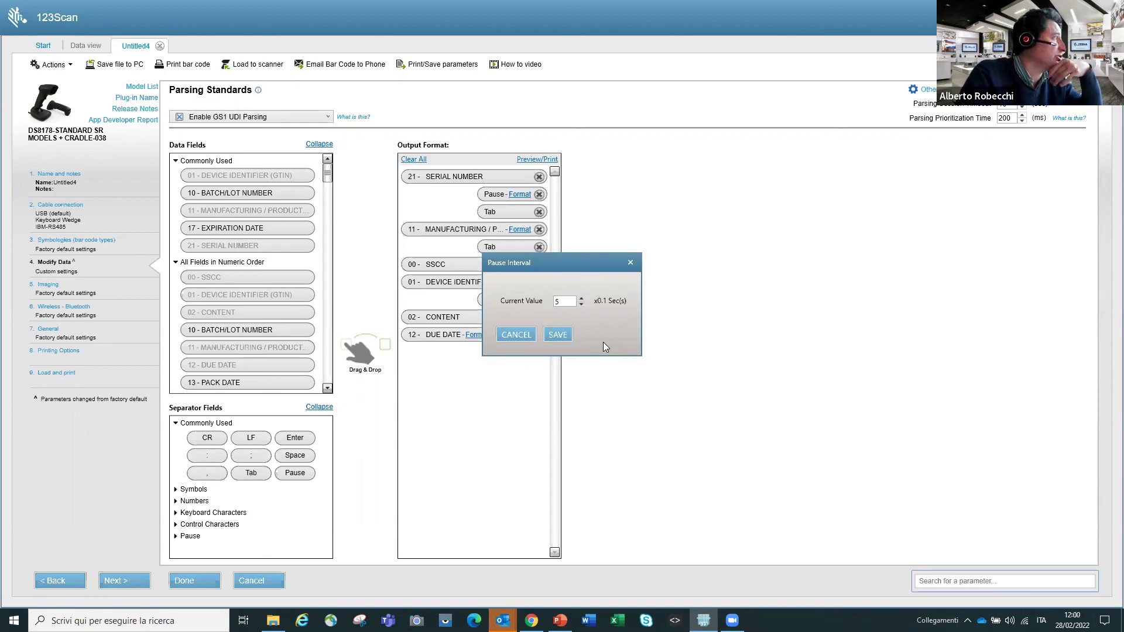
pyautogui.click(527, 337)
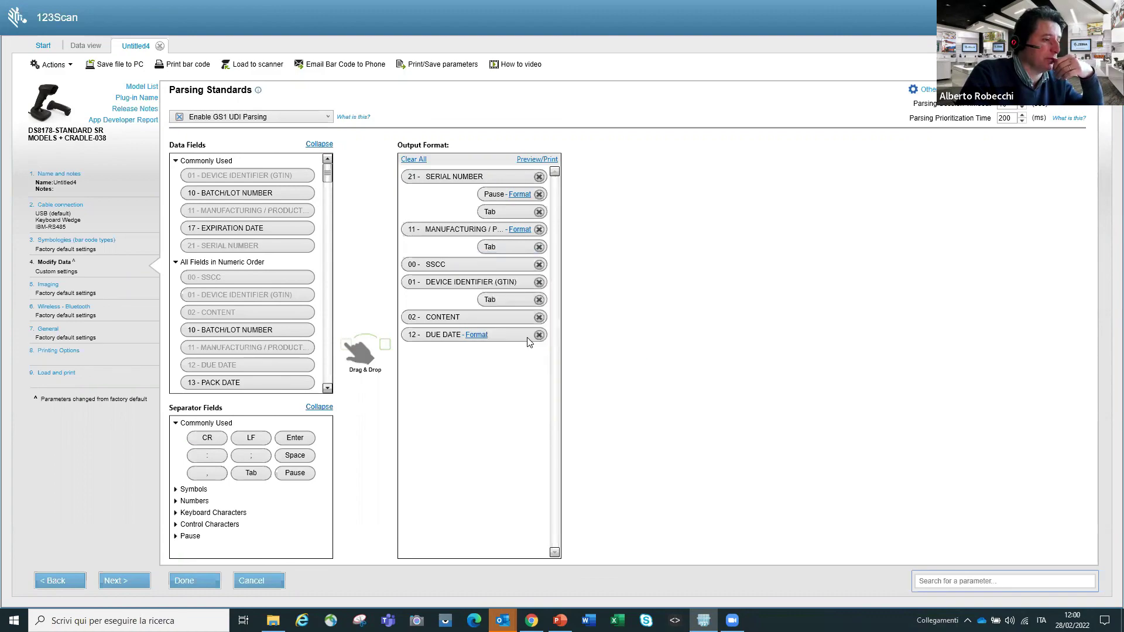